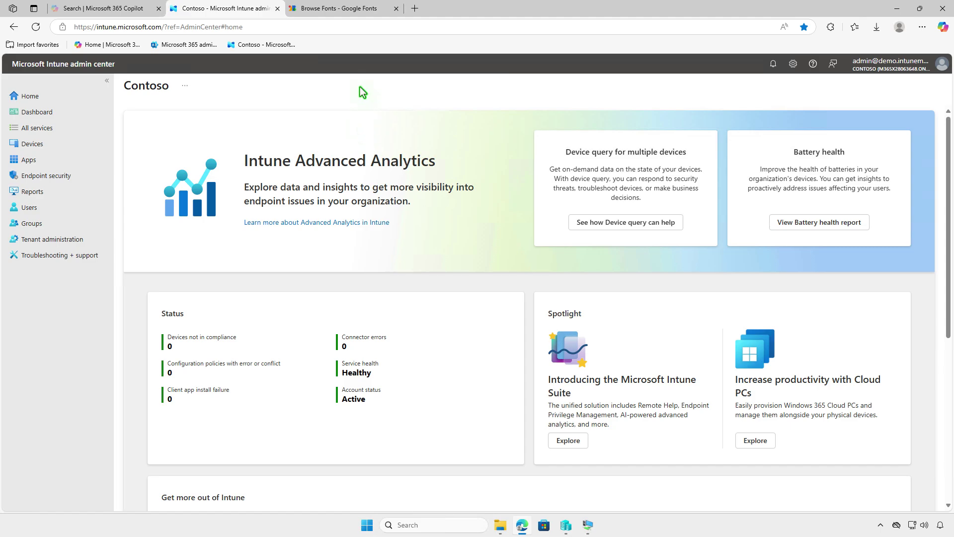
# - Download the full Roboto font family from Google Fonts as Roboto.zip
pyautogui.click(355, 8)
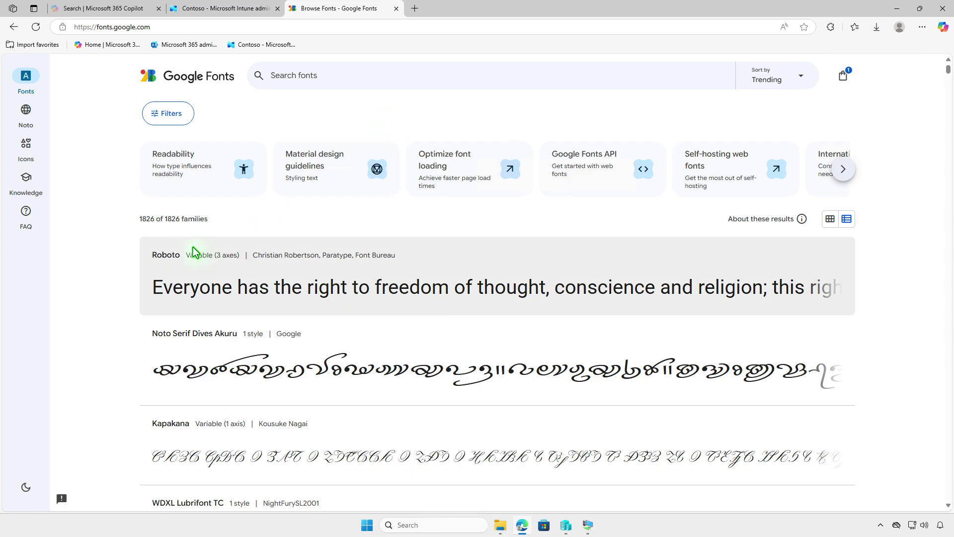
pyautogui.click(169, 260)
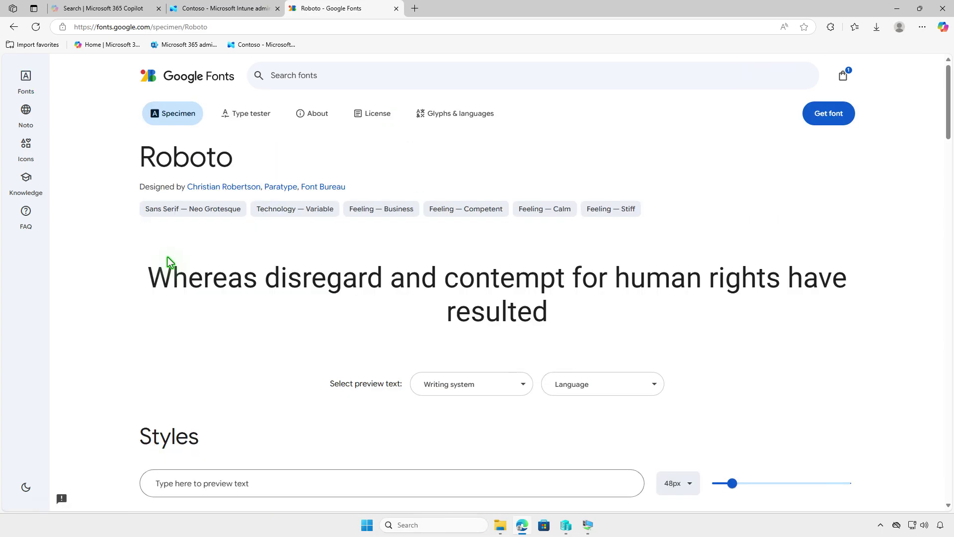
pyautogui.click(815, 119)
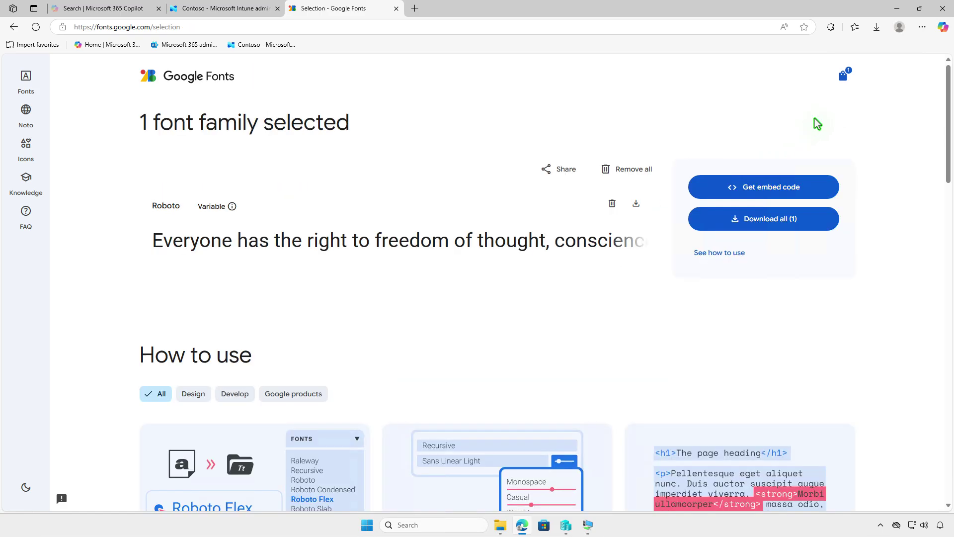
pyautogui.click(791, 226)
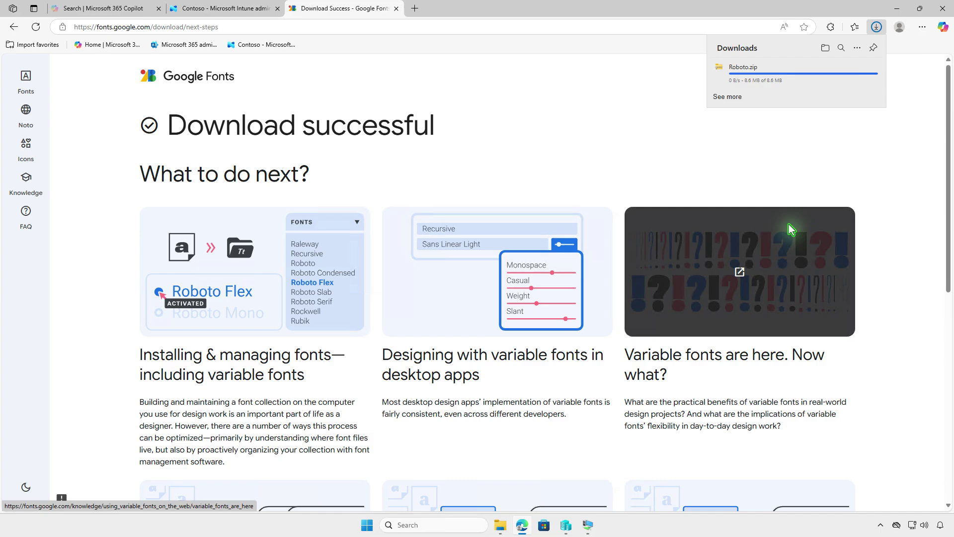
# - Extract Roboto.zip in the Downloads folder into a Roboto folder
pyautogui.click(825, 49)
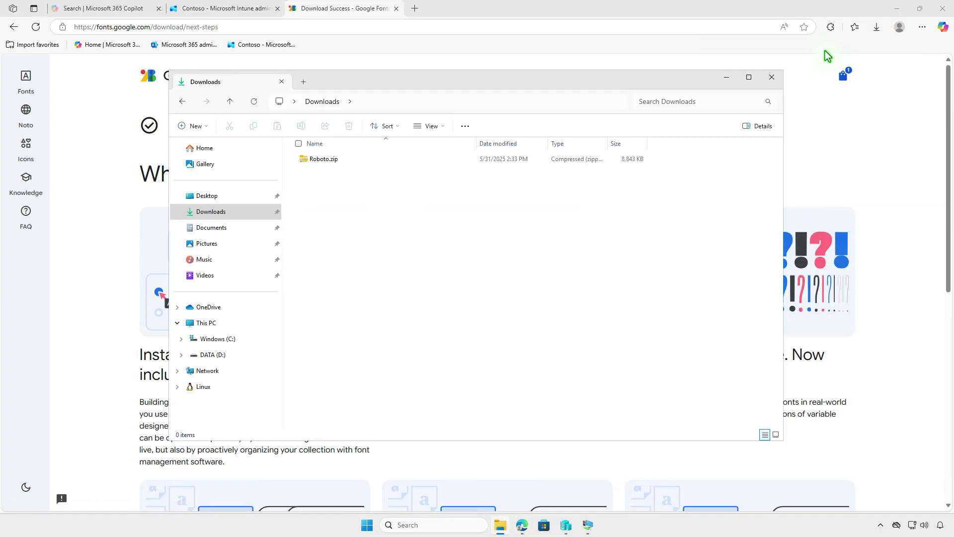
pyautogui.click(896, 8)
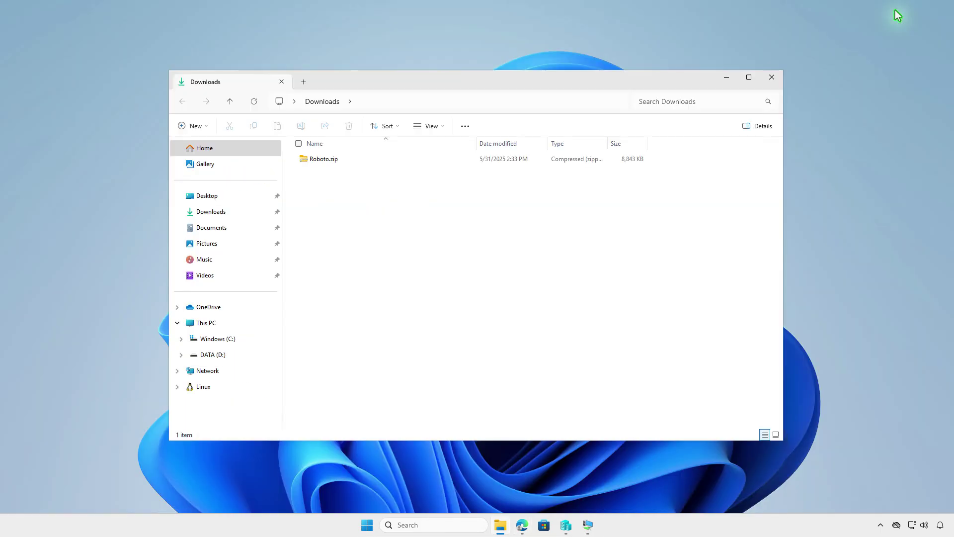
pyautogui.click(451, 162)
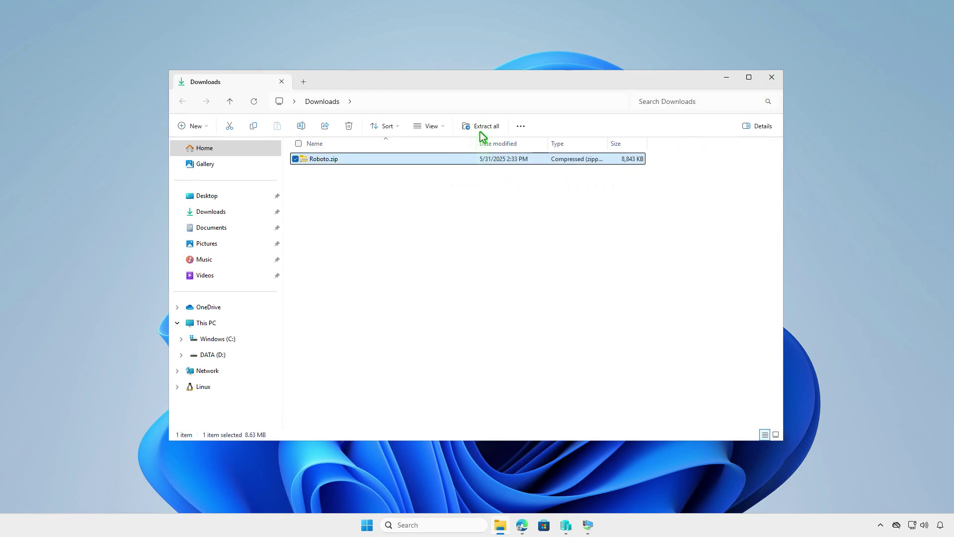
pyautogui.click(482, 126)
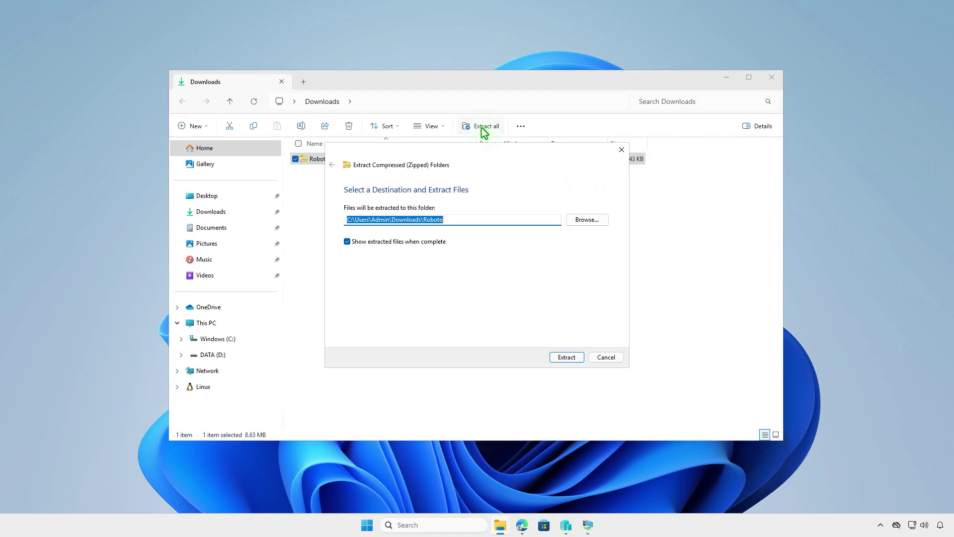
pyautogui.click(563, 358)
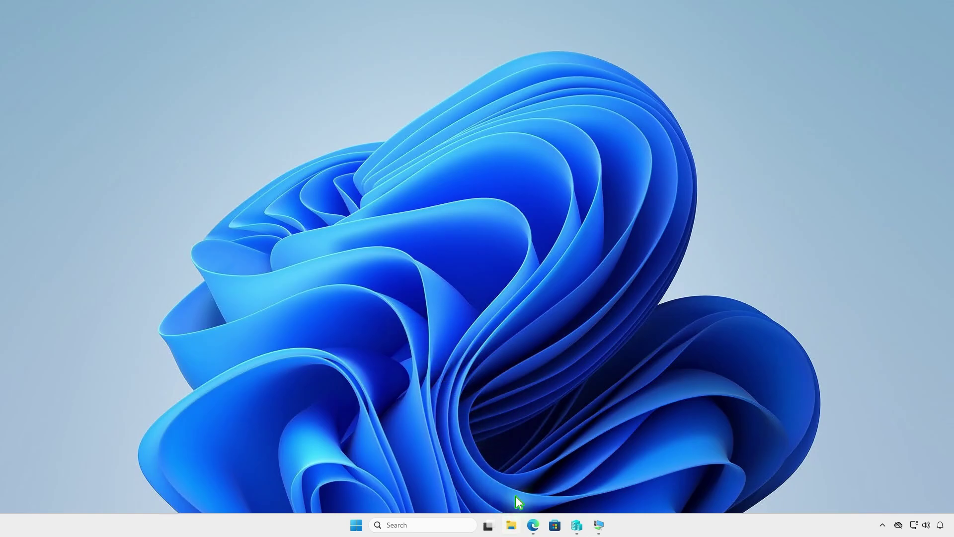
# - Create a folder named Intune on the DATA (D:) drive and open it
pyautogui.click(511, 525)
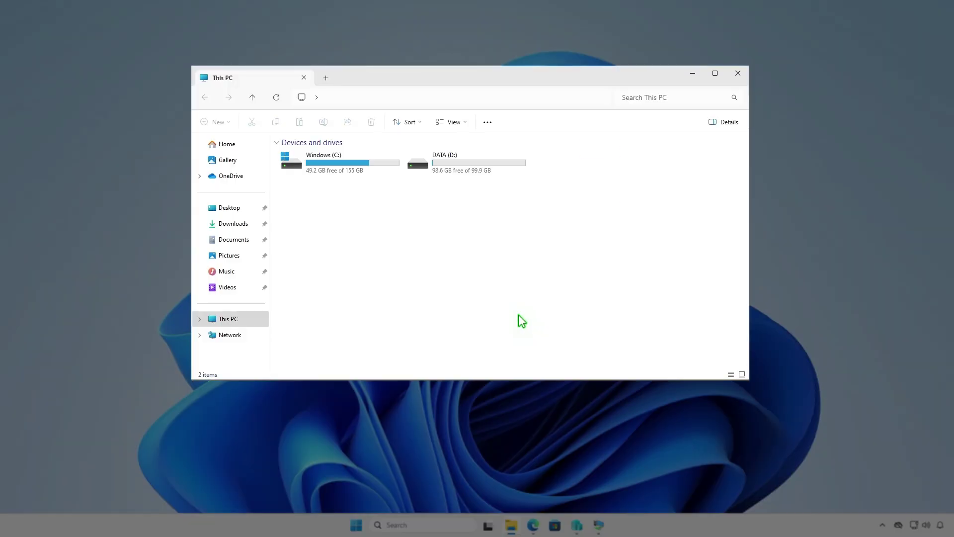
pyautogui.doubleClick(497, 165)
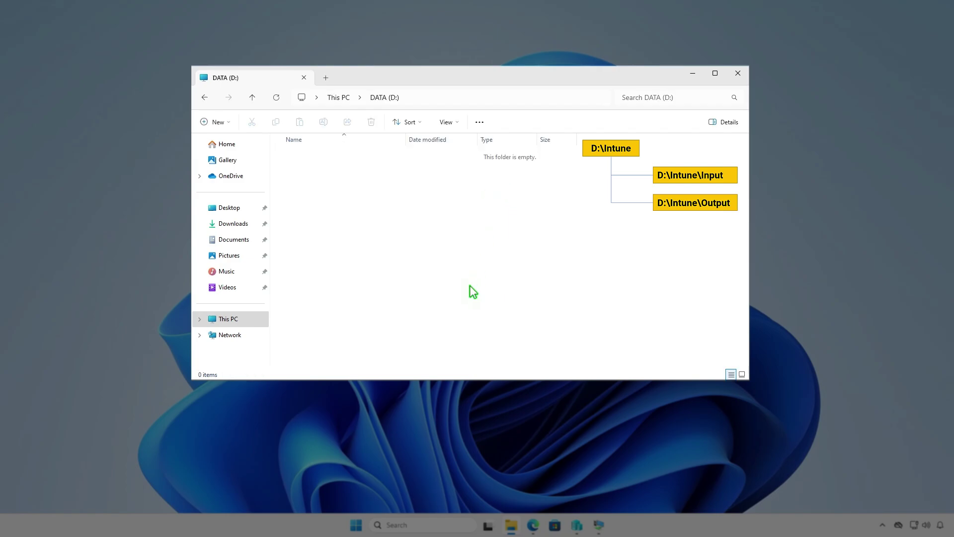
pyautogui.click(226, 122)
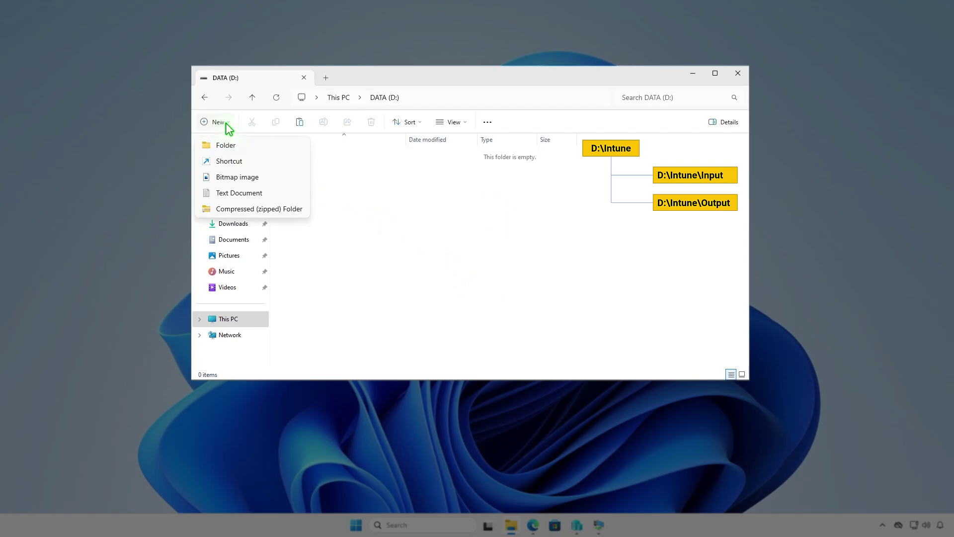
pyautogui.click(243, 145)
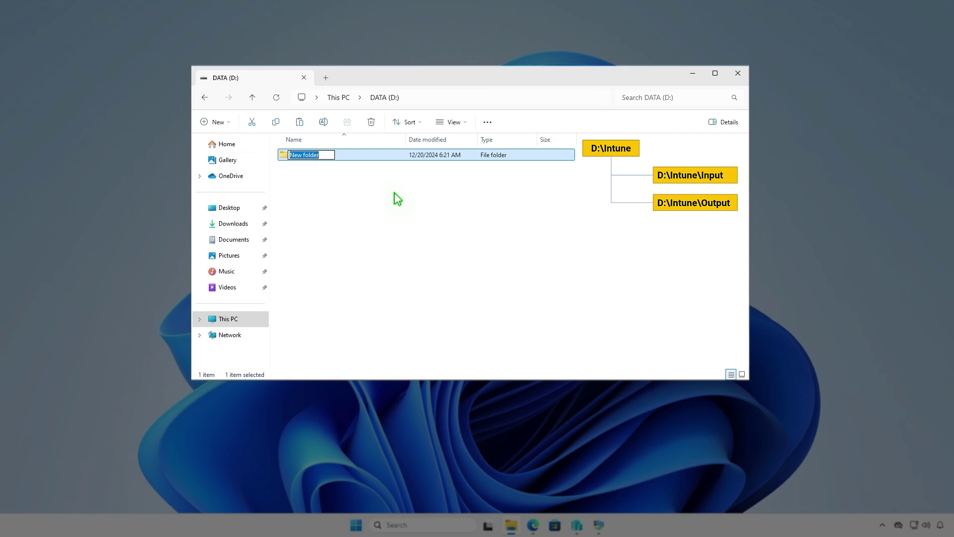
pyautogui.write('Intune')
pyautogui.press('Return')
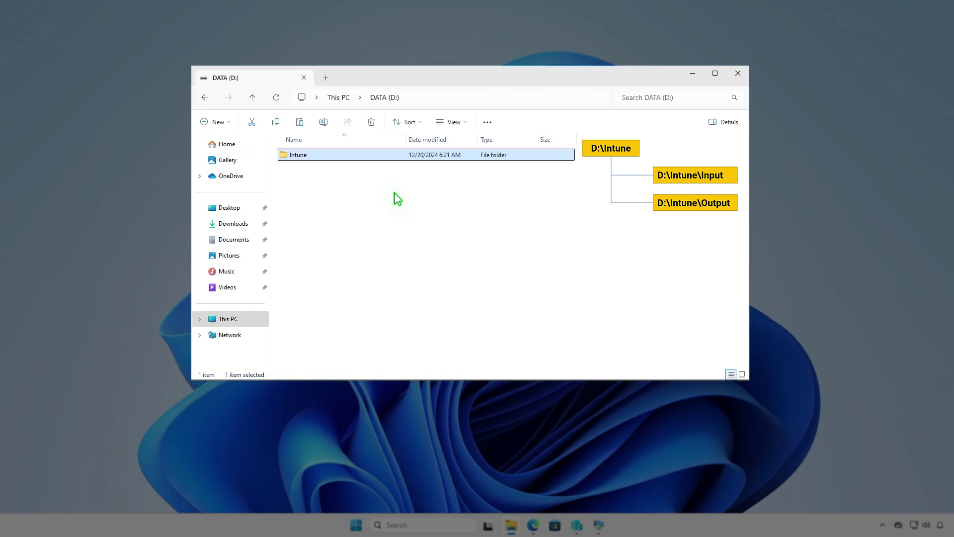
pyautogui.press('Return')
# - Create Input and Output subfolders inside D:\Intune
pyautogui.rightClick(394, 193)
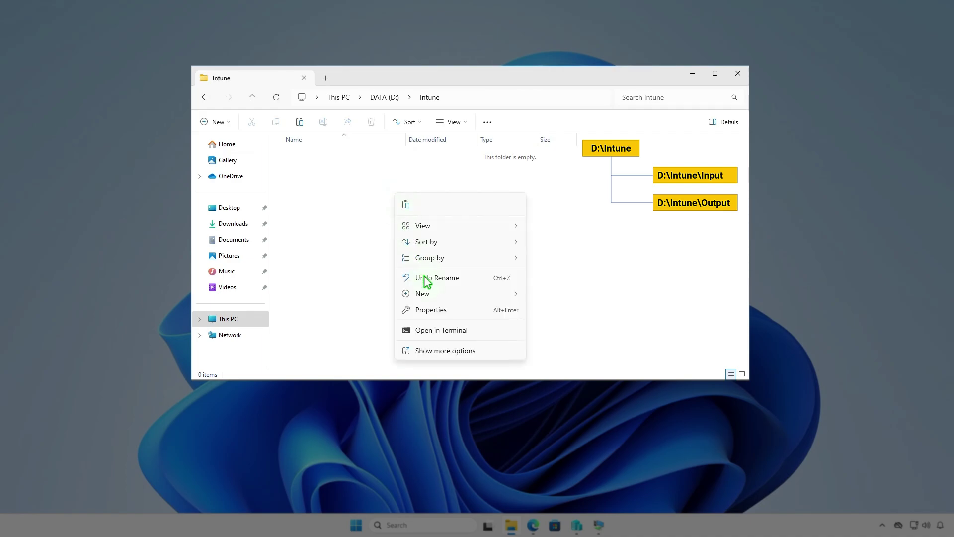
pyautogui.moveTo(428, 297)
pyautogui.click(555, 296)
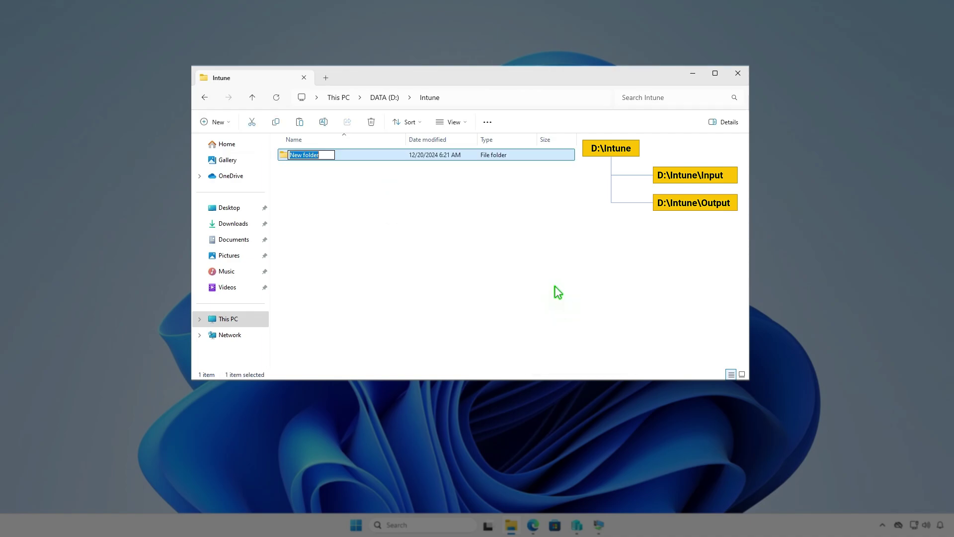
pyautogui.write('Input')
pyautogui.press('Return')
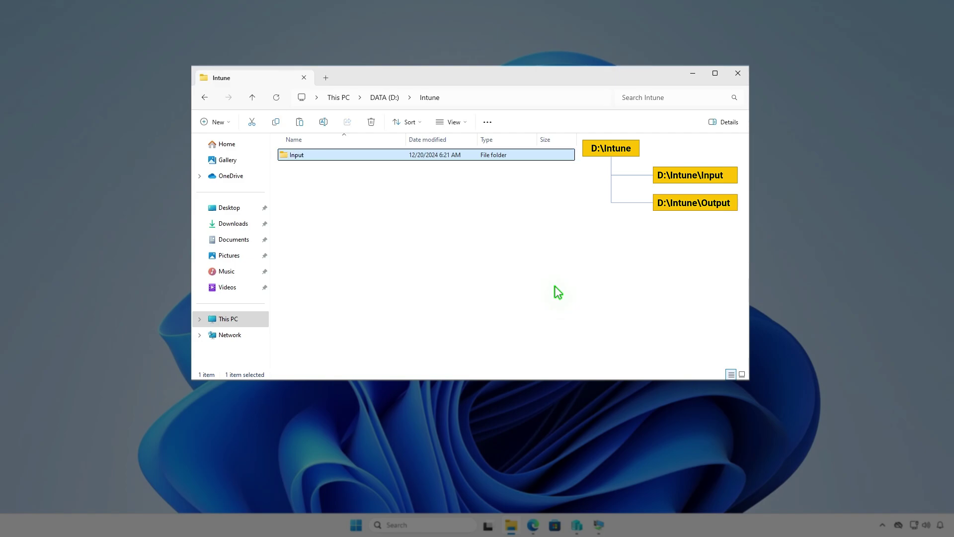
pyautogui.hotkey('ctrl', 'shift', 'n')
pyautogui.write('Output')
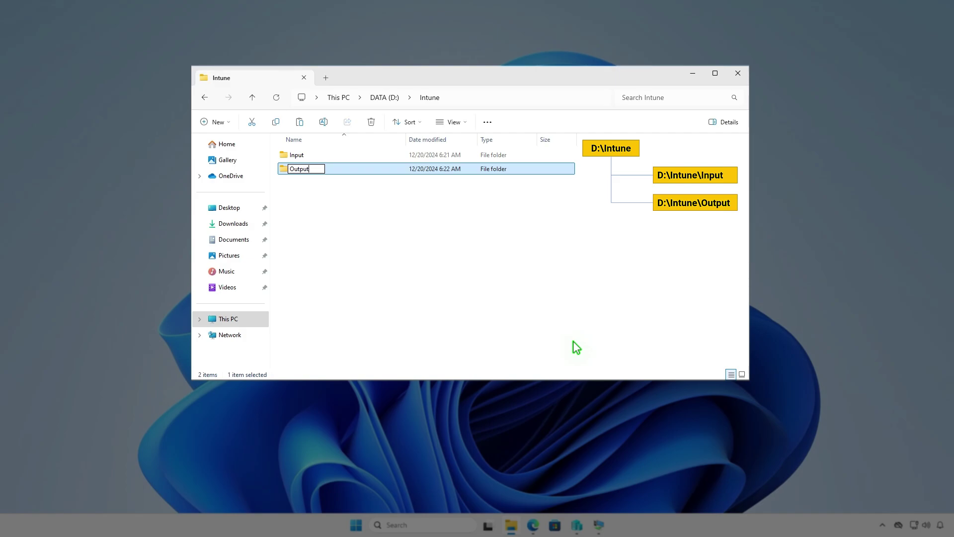
pyautogui.click(518, 267)
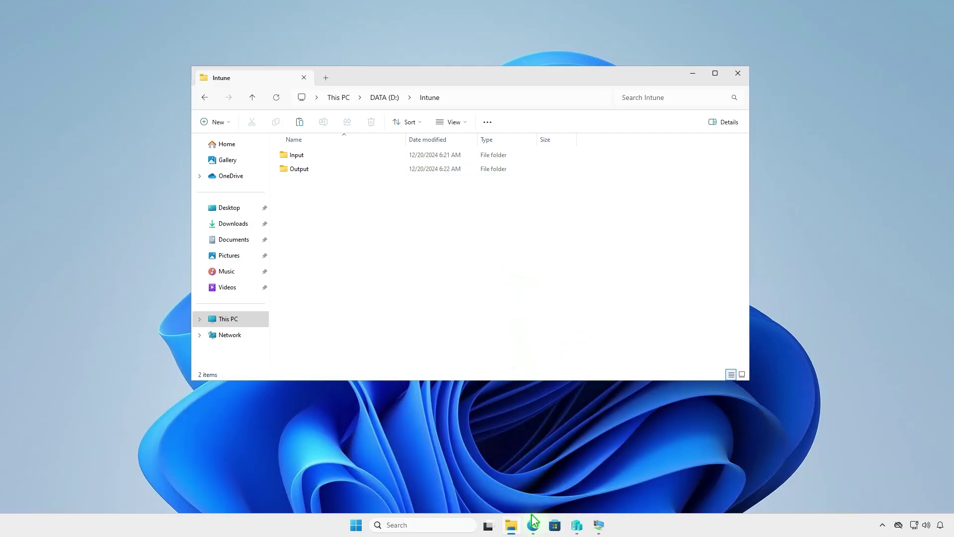
# - Download the v1.8.6 Win32 Content Prep Tool source zip and show it in Downloads
pyautogui.click(533, 524)
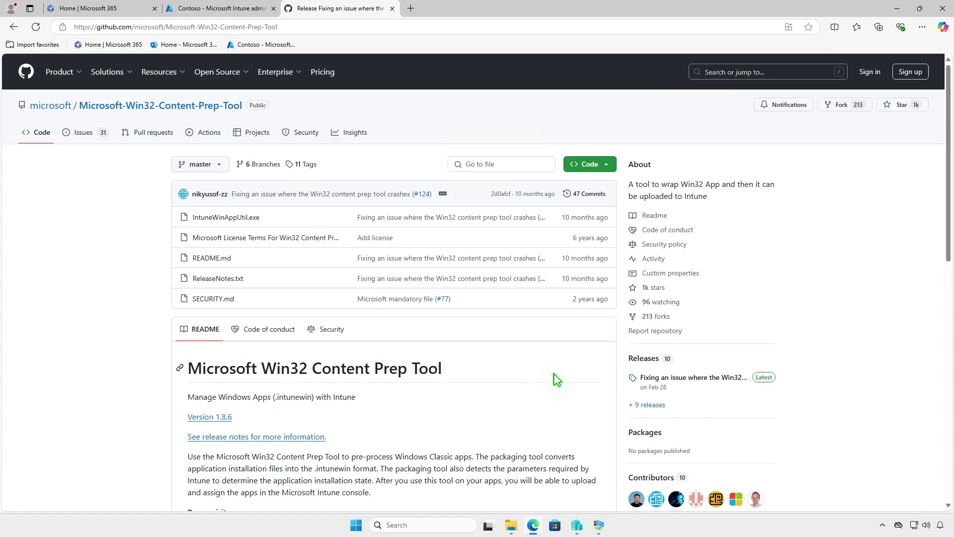
pyautogui.click(718, 379)
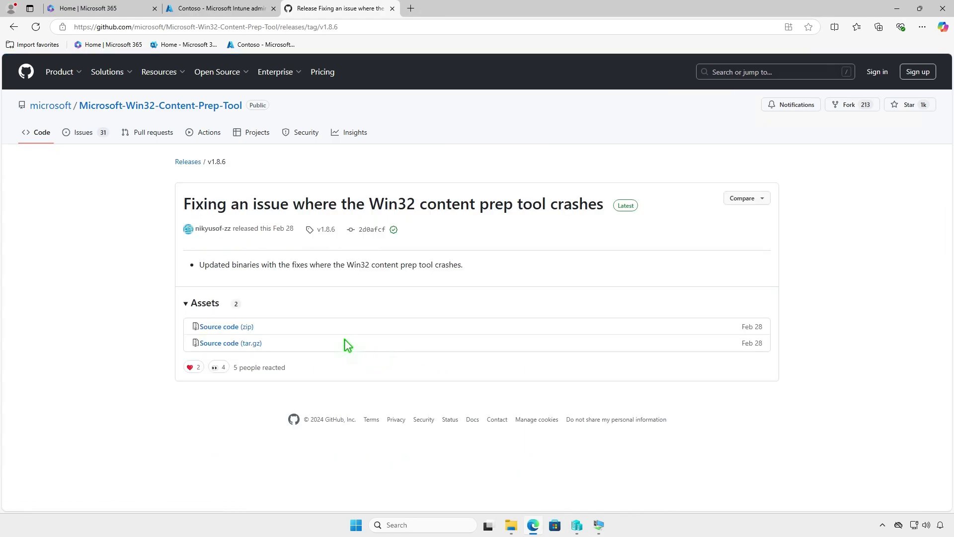
pyautogui.click(249, 328)
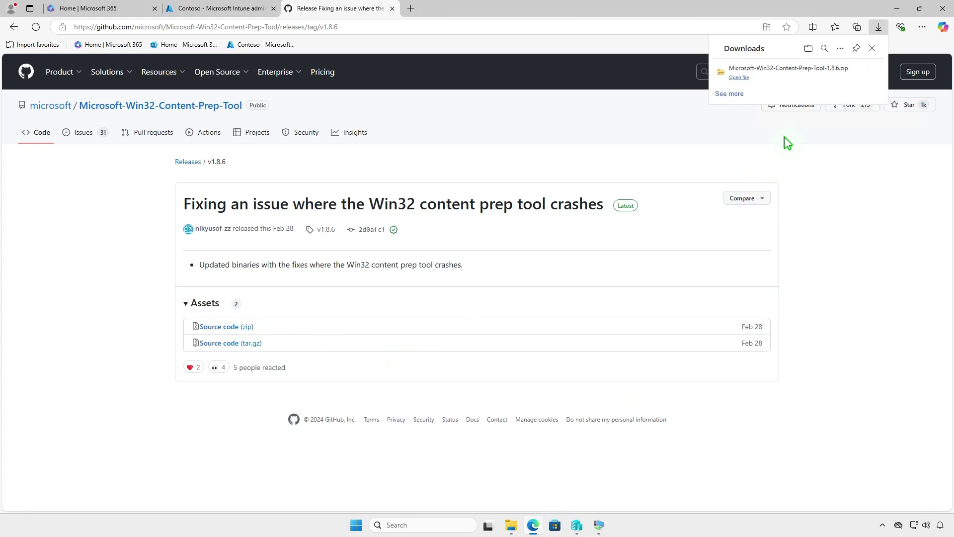
pyautogui.click(844, 76)
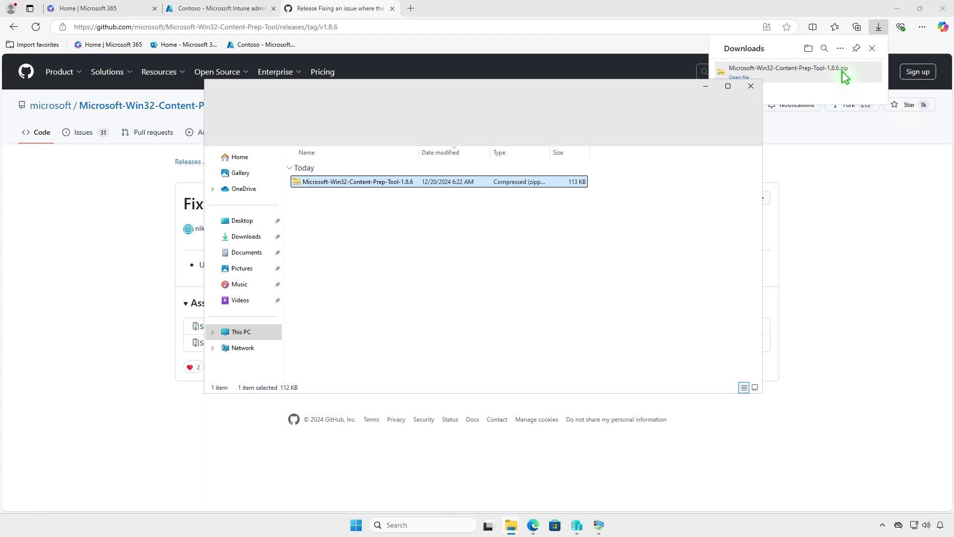
# - Extract the Microsoft-Win32-Content-Prep-Tool-1.8.6 zip and open the extracted folder
pyautogui.click(897, 8)
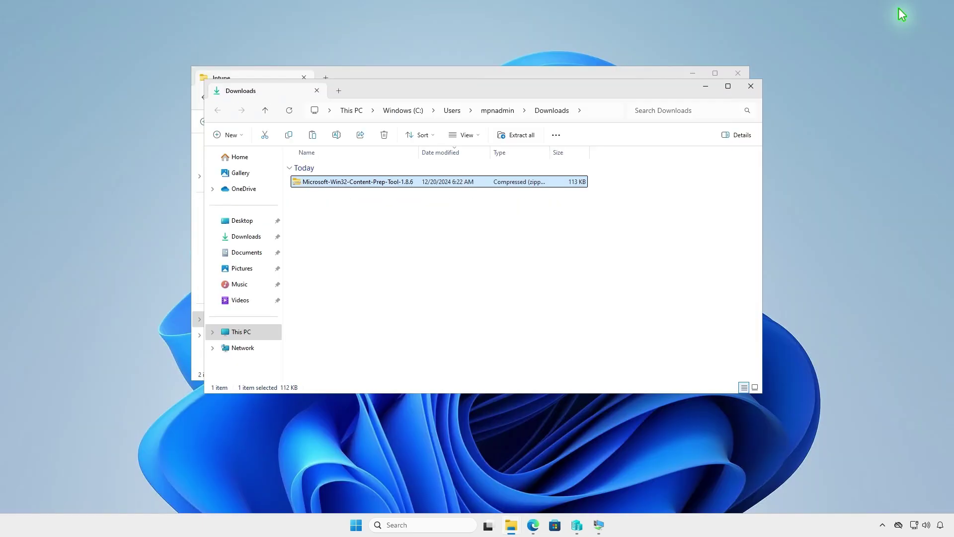
pyautogui.click(521, 135)
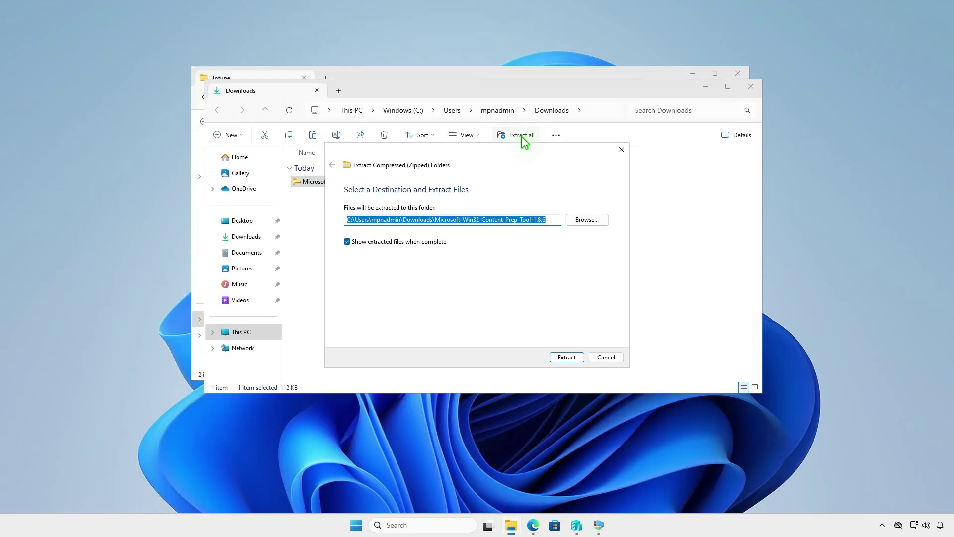
pyautogui.click(559, 357)
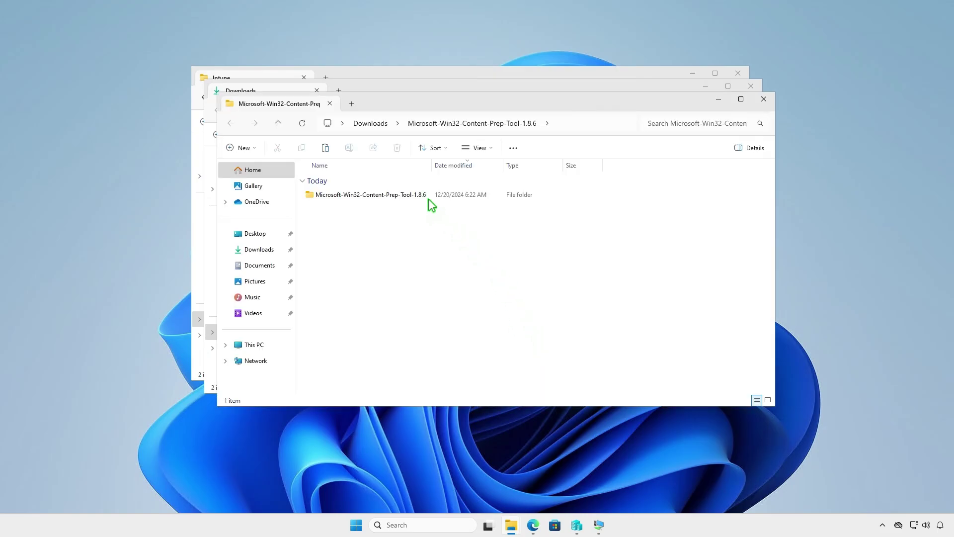
pyautogui.doubleClick(425, 195)
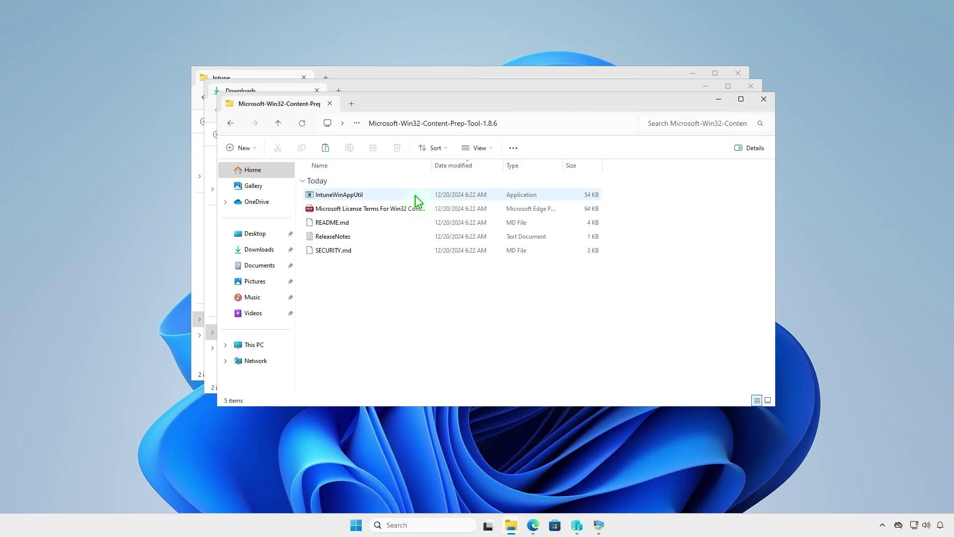
# - Copy IntuneWinAppUtil into the D:\Intune folder
pyautogui.click(380, 192)
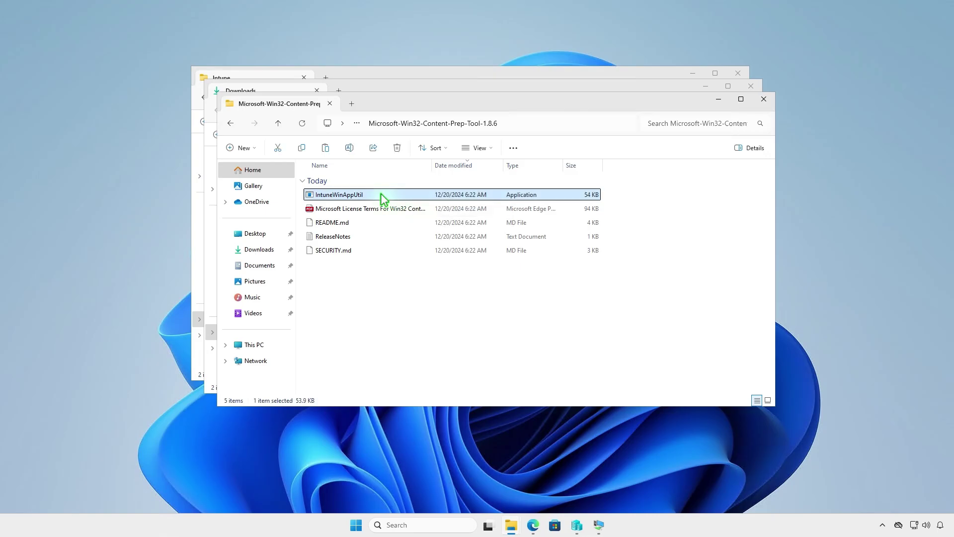
pyautogui.rightClick(380, 193)
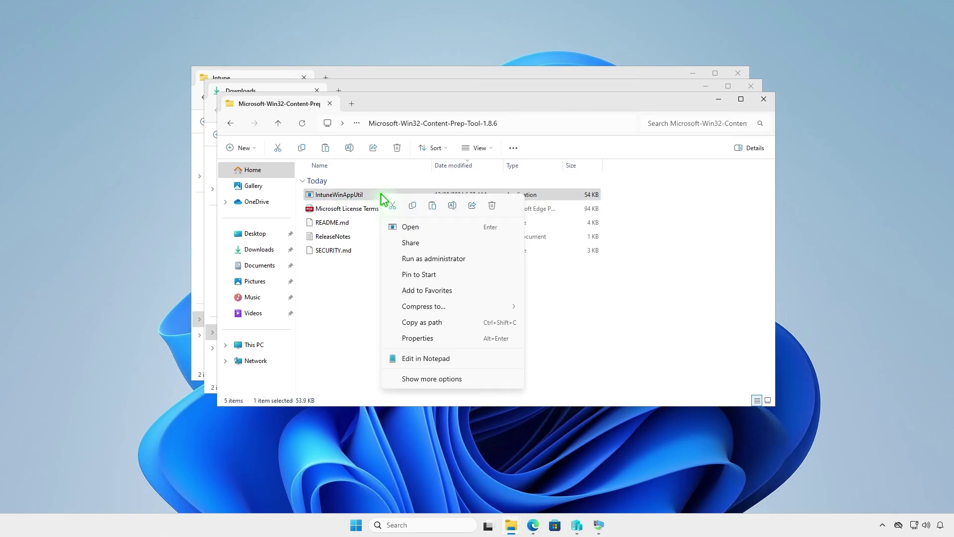
pyautogui.click(412, 207)
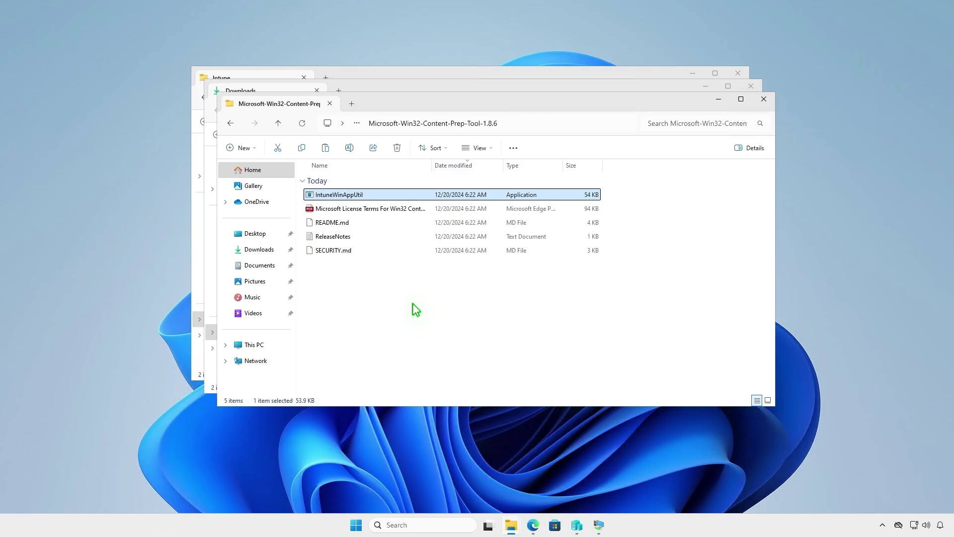
pyautogui.click(764, 98)
pyautogui.click(751, 88)
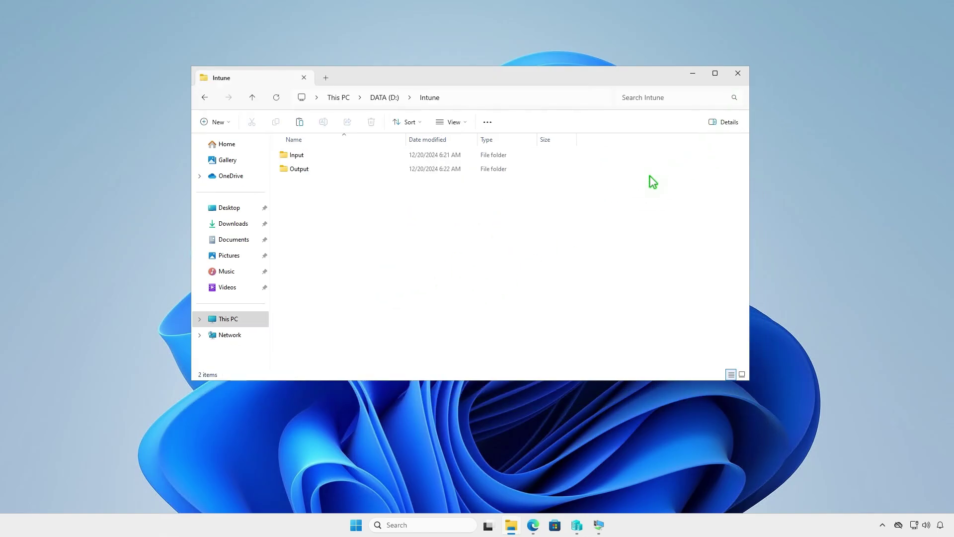
pyautogui.rightClick(342, 214)
pyautogui.click(356, 229)
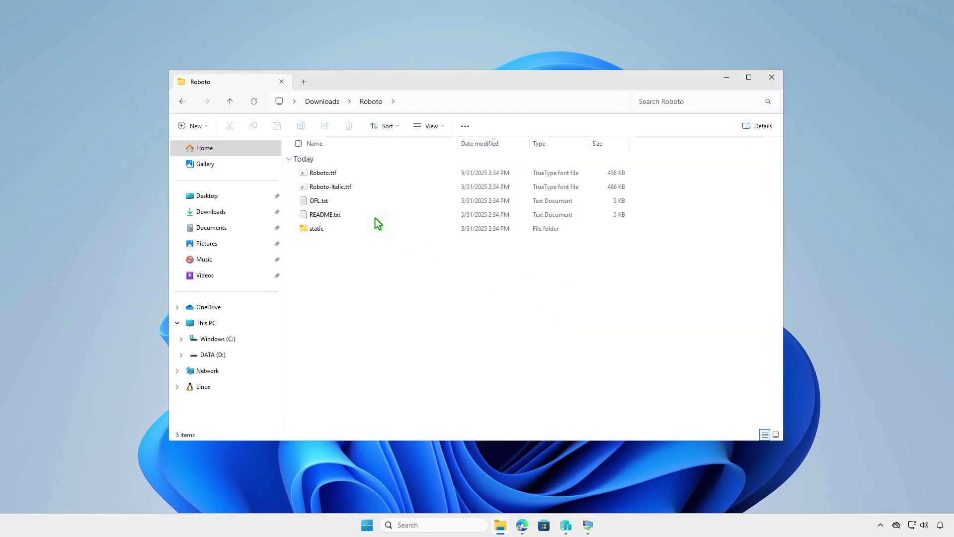
# - Copy Roboto.ttf and Roboto-Italic.ttf into D:\Intune\Input
pyautogui.click(341, 173)
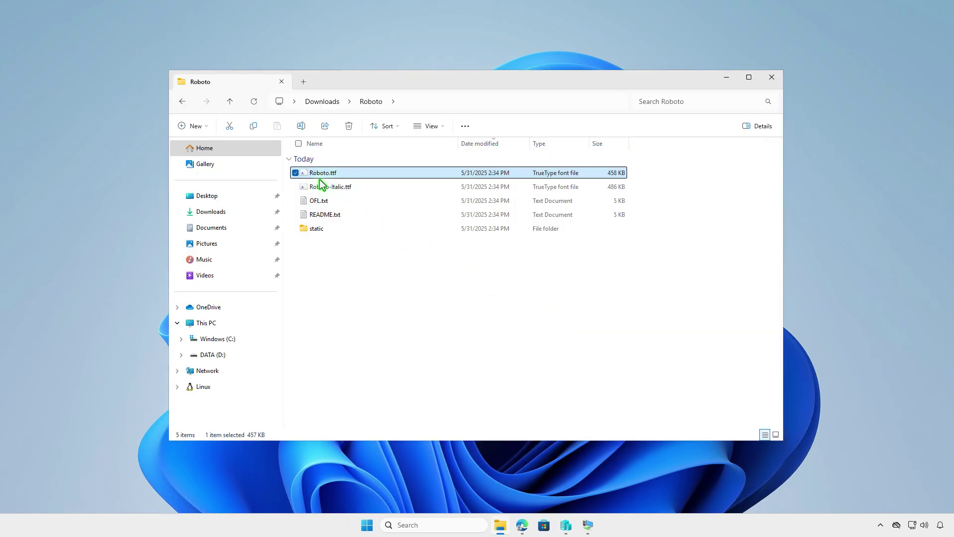
pyautogui.click(296, 187)
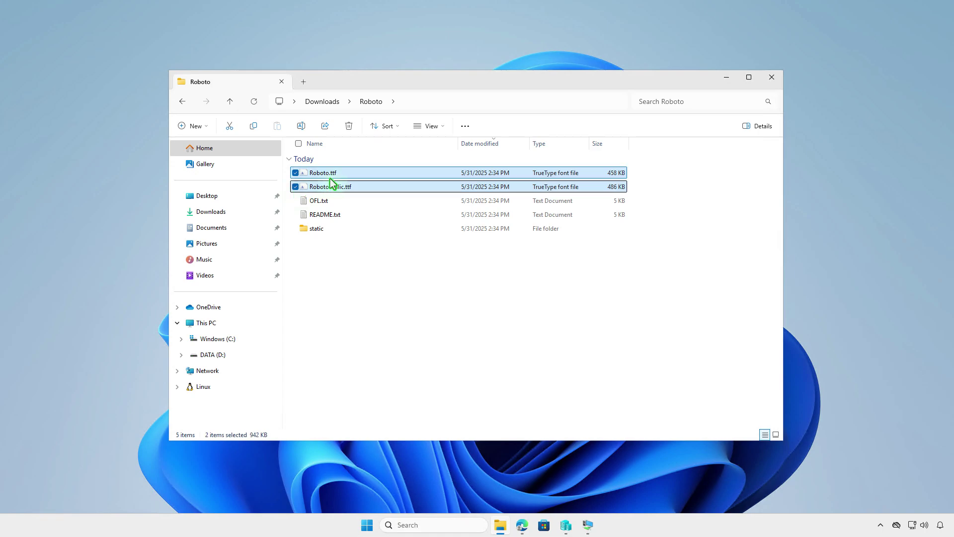
pyautogui.rightClick(357, 175)
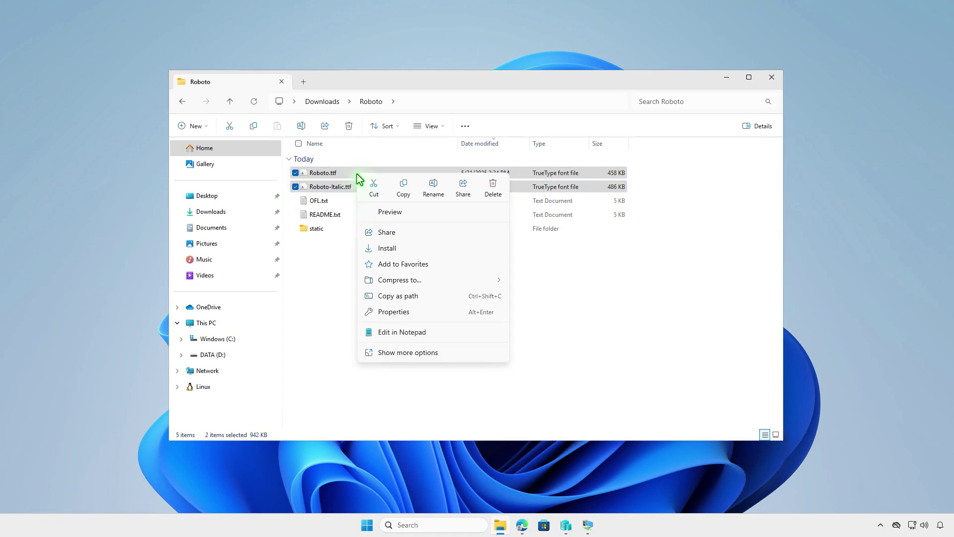
pyautogui.click(401, 189)
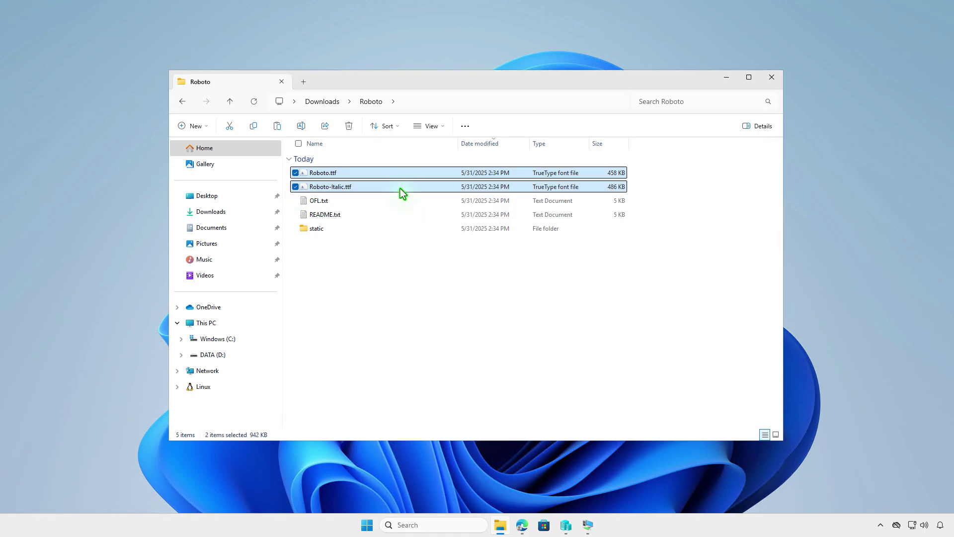
pyautogui.click(231, 325)
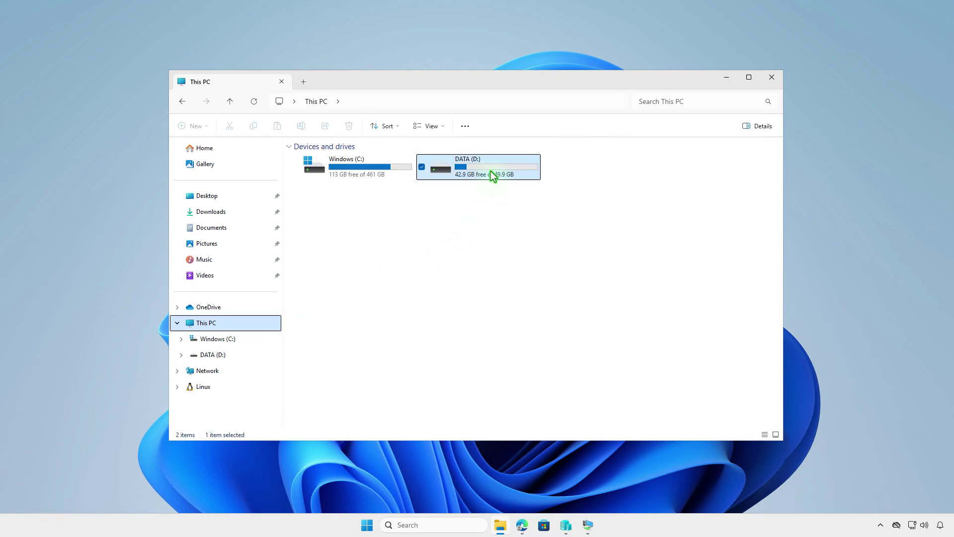
pyautogui.doubleClick(491, 171)
pyautogui.doubleClick(398, 160)
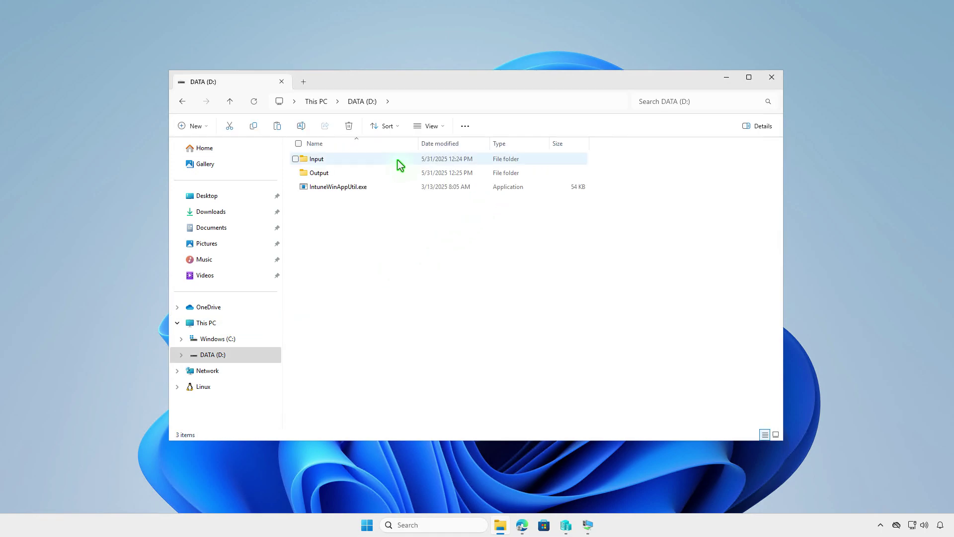
pyautogui.doubleClick(397, 159)
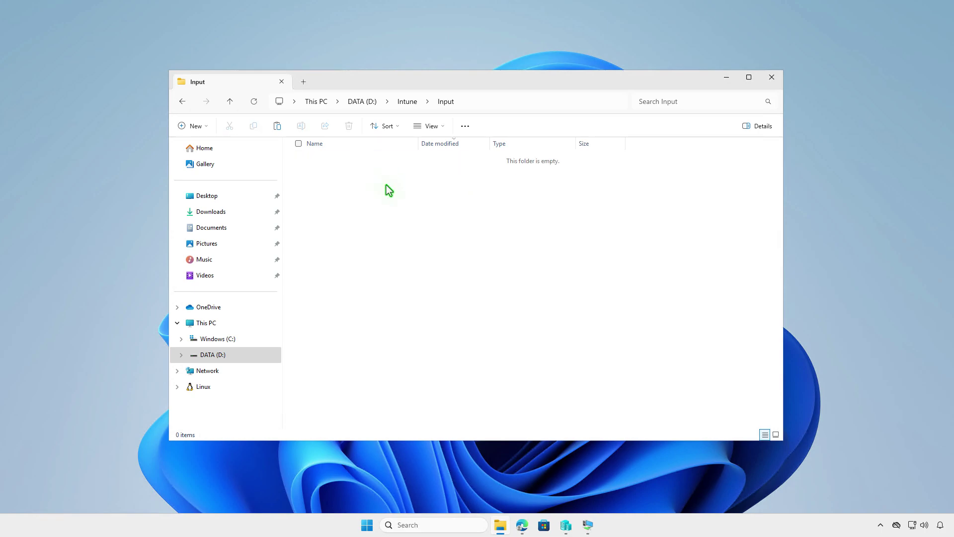
pyautogui.rightClick(386, 185)
pyautogui.click(395, 196)
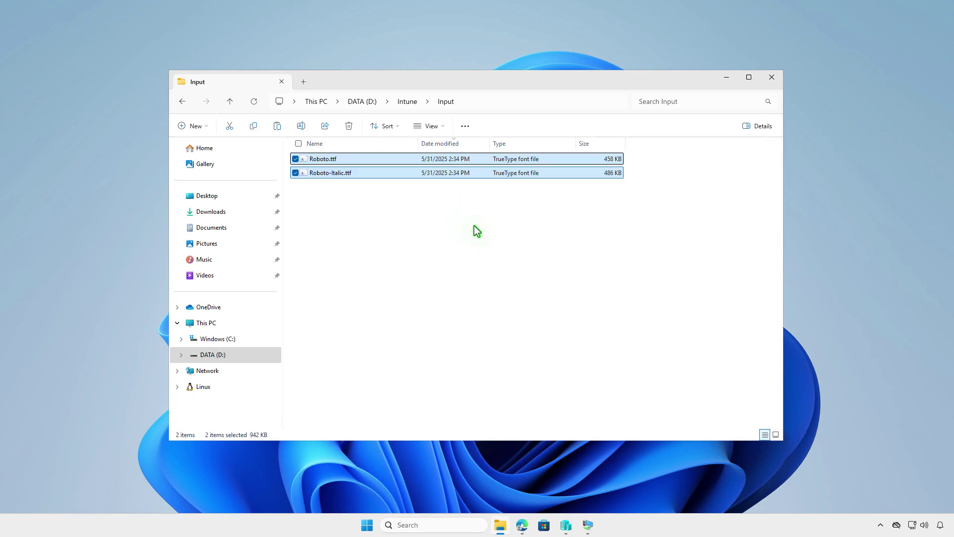
# - Create a new empty text document in the Input folder
pyautogui.click(474, 227)
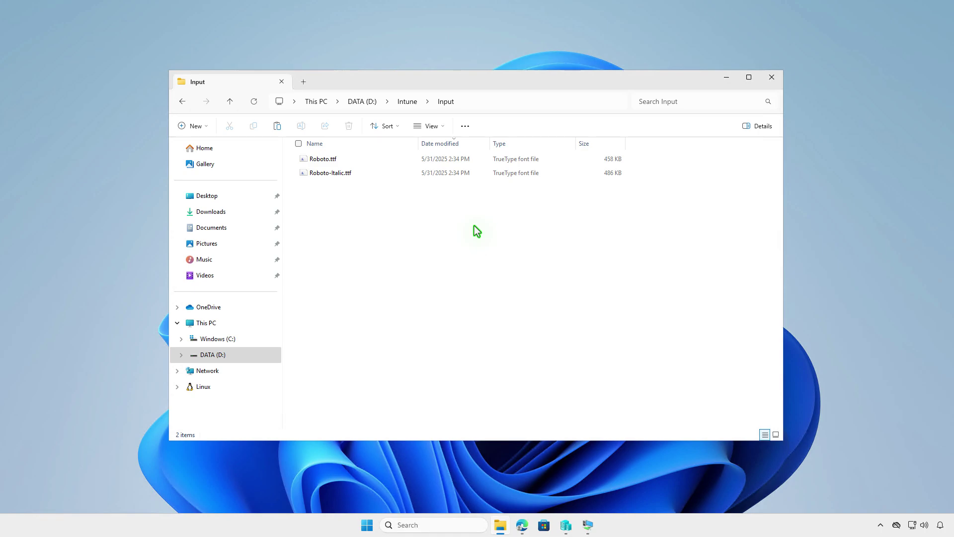
pyautogui.rightClick(470, 227)
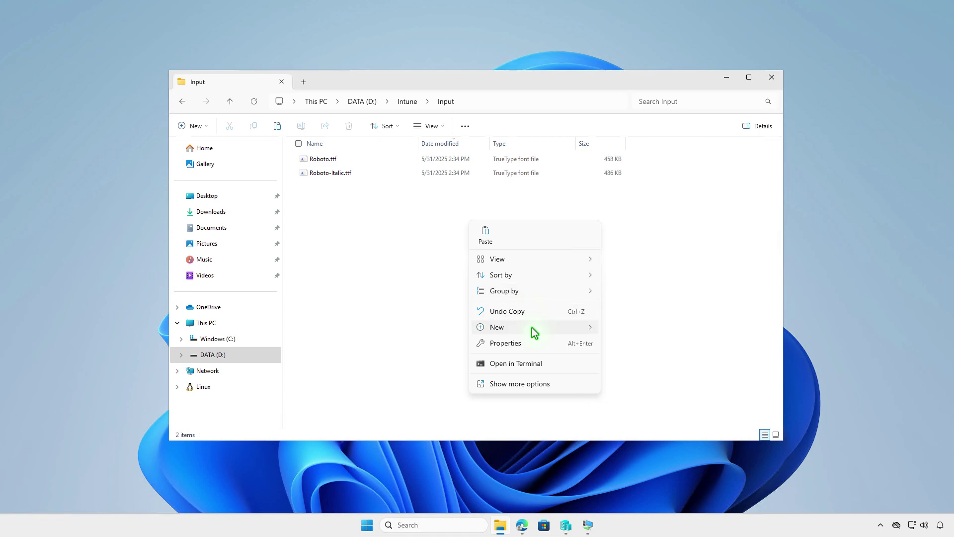
pyautogui.moveTo(532, 327)
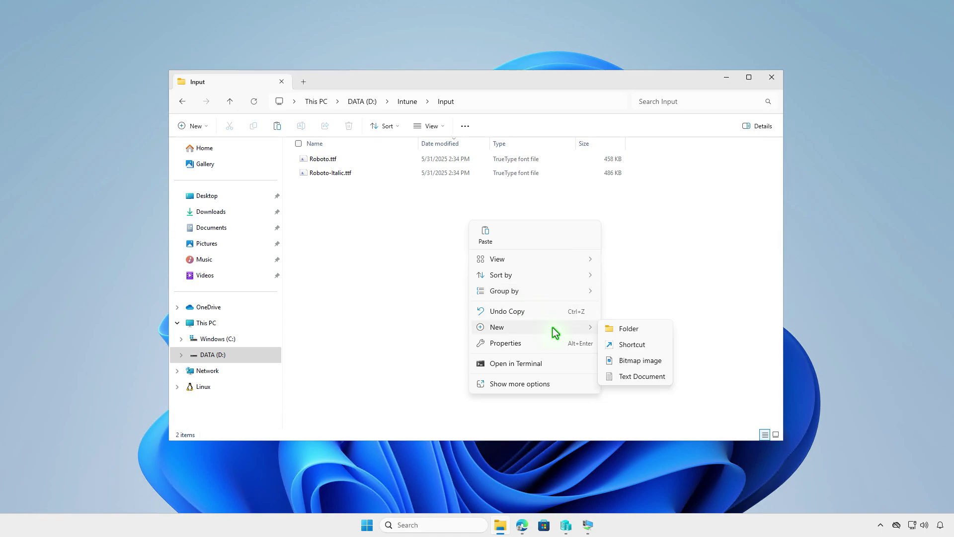
pyautogui.click(635, 376)
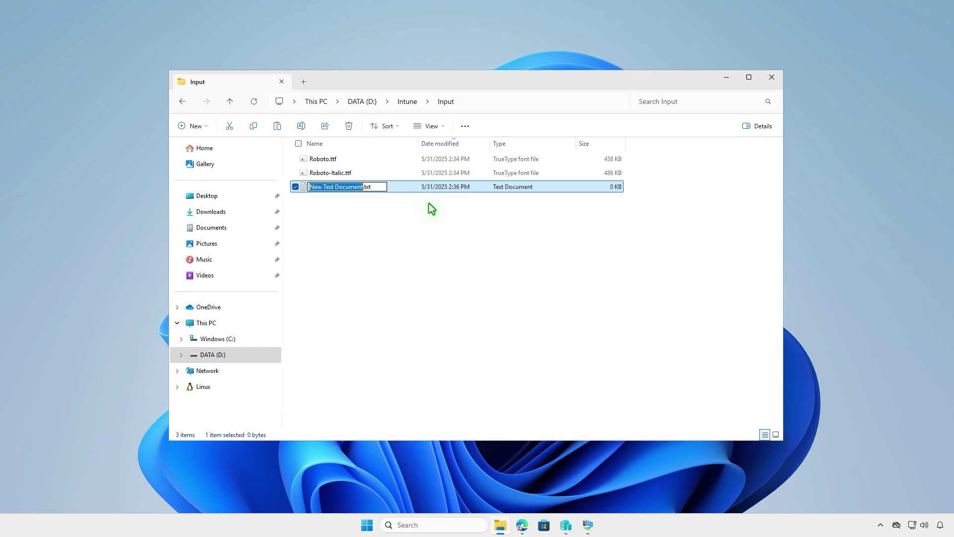
# - Paste the font-install PowerShell script into New Text Document.txt in Notepad
pyautogui.doubleClick(410, 189)
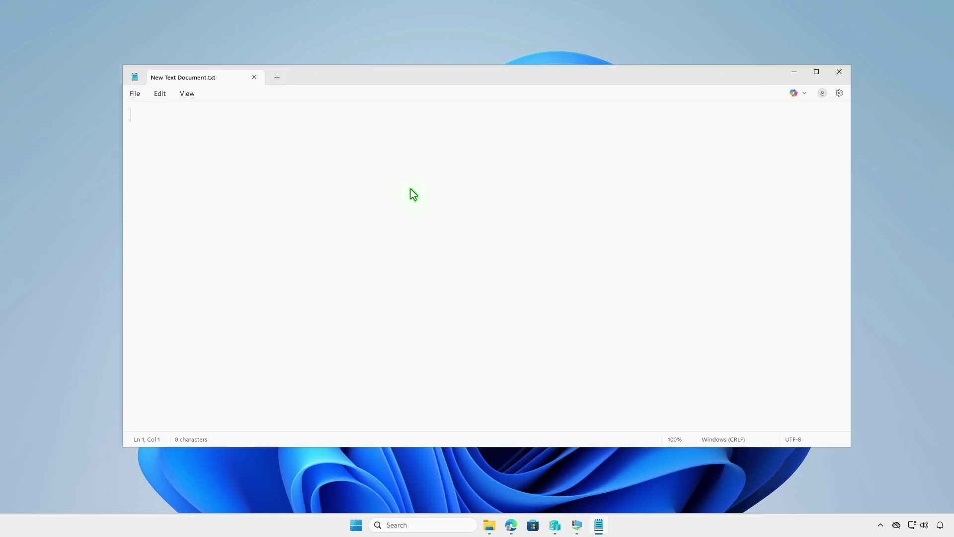
pyautogui.hotkey('ctrl', 'v')
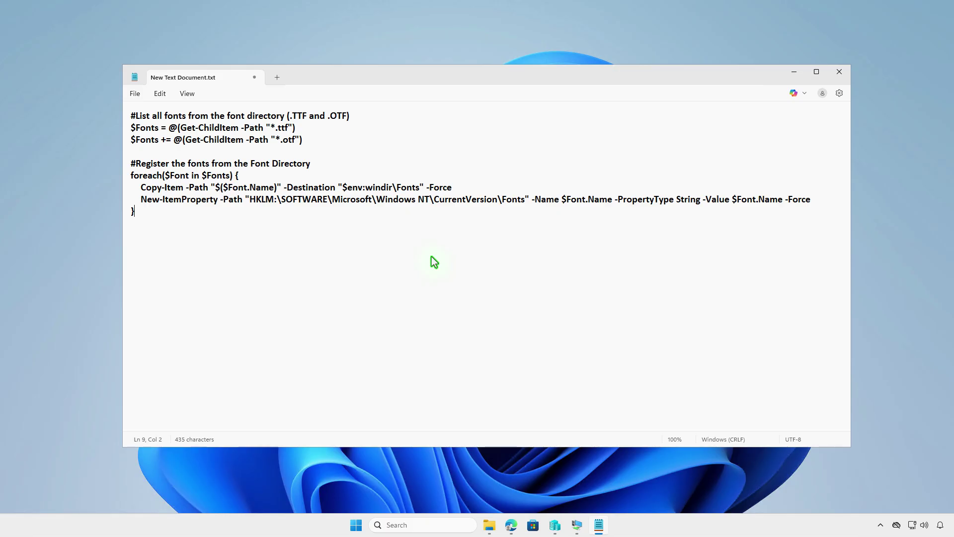
# - Save the script as install.ps1 in D:\Intune\Input with the All files type
pyautogui.click(137, 94)
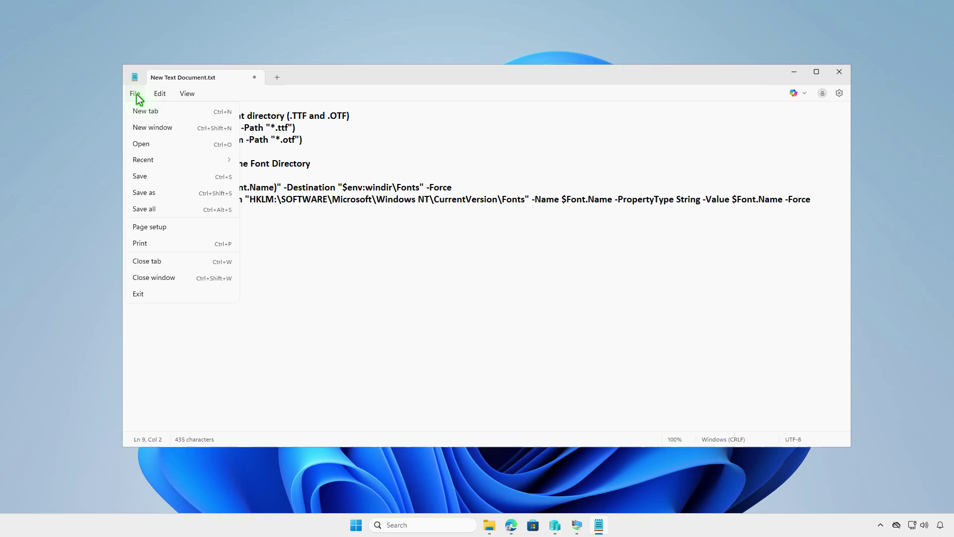
pyautogui.click(144, 193)
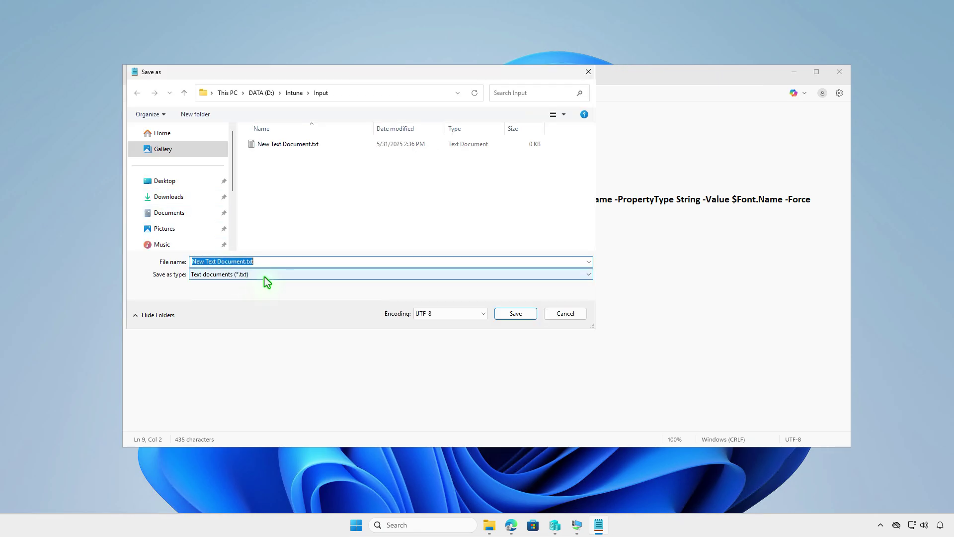
pyautogui.click(264, 276)
pyautogui.click(255, 293)
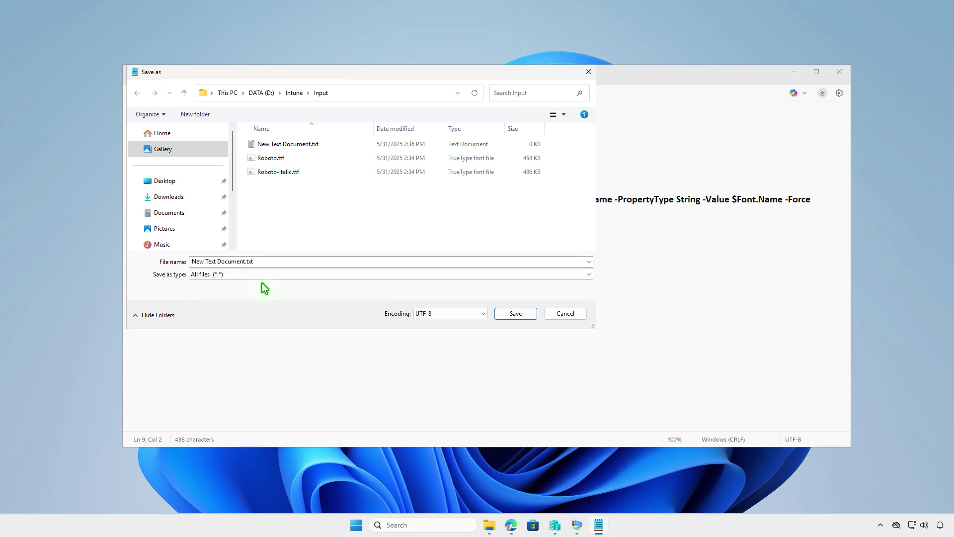
pyautogui.click(266, 261)
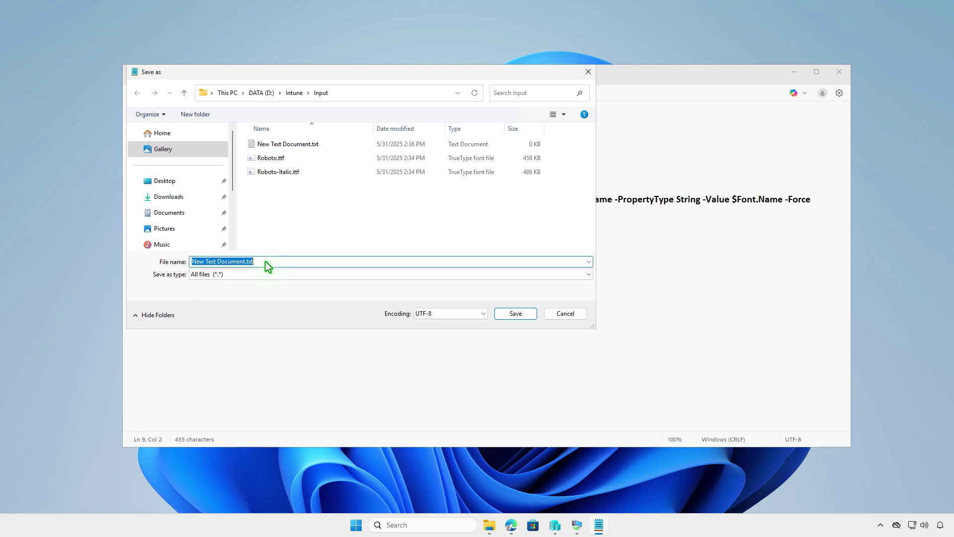
pyautogui.write('insta')
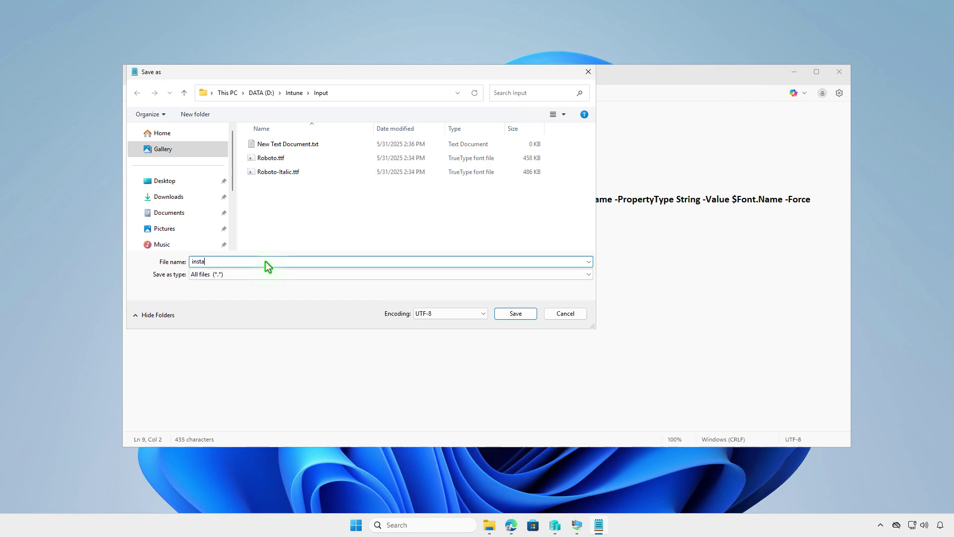
pyautogui.write('ll.ps1')
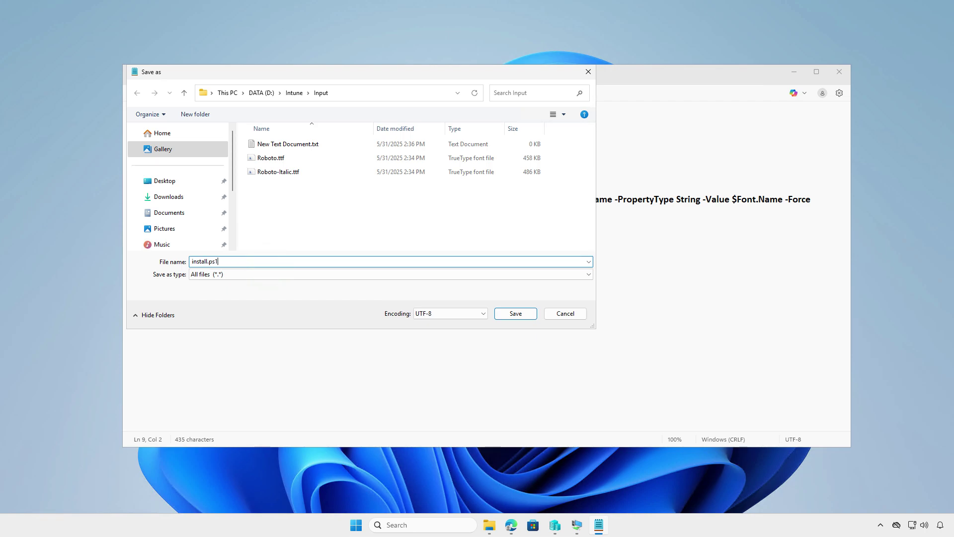
pyautogui.click(507, 317)
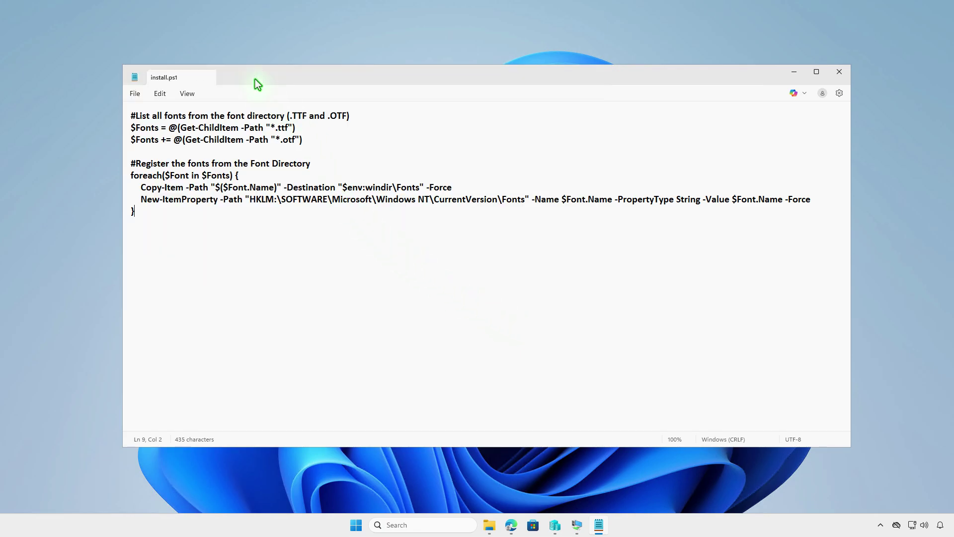
# - Reopen New Text Document.txt and paste in the font-removal PowerShell script
pyautogui.click(254, 77)
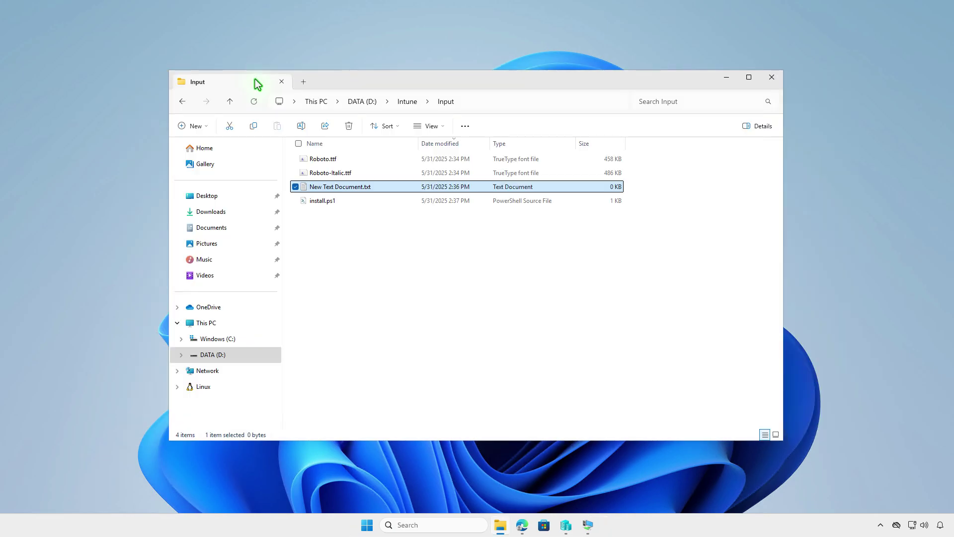
pyautogui.doubleClick(391, 187)
pyautogui.hotkey('ctrl', 'v')
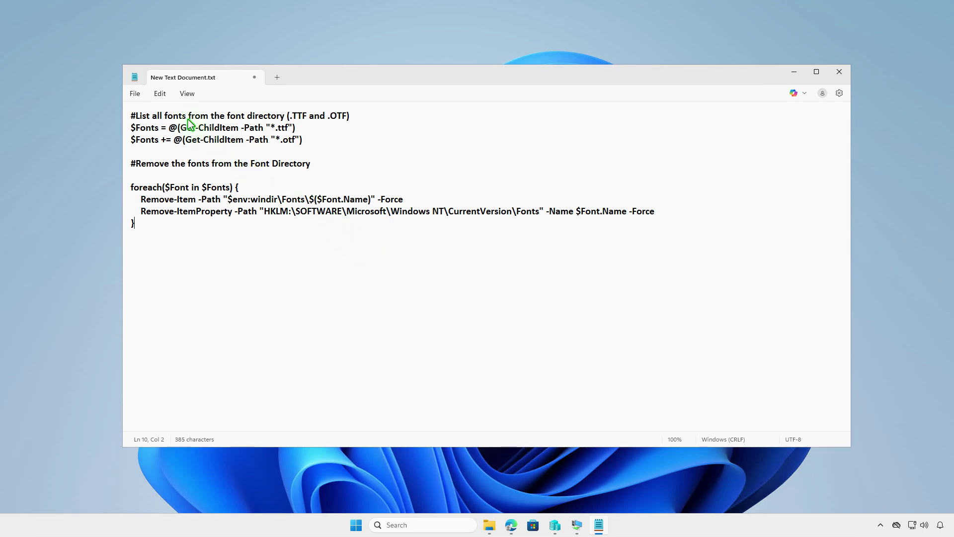
# - Save the script as uninstall.ps1 (All files) and delete New Text Document.txt
pyautogui.click(137, 95)
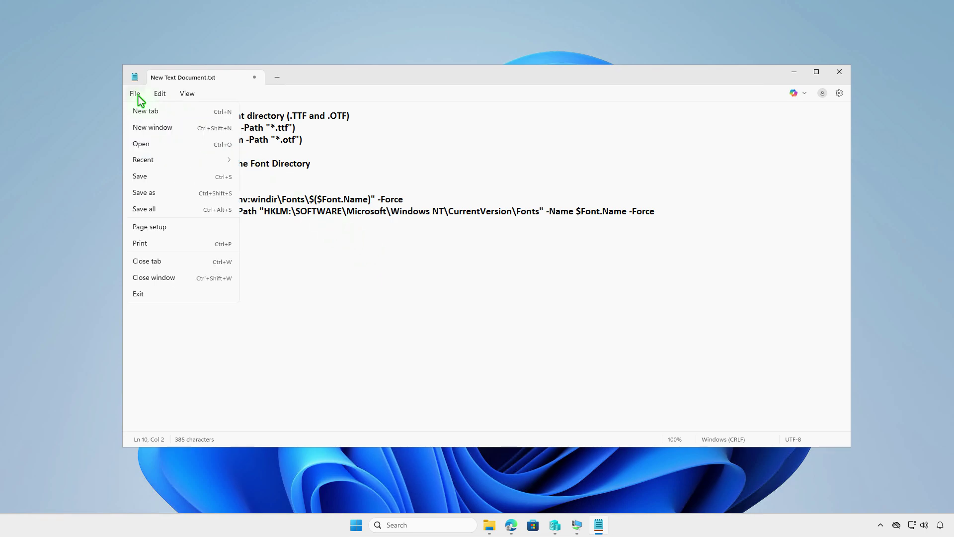
pyautogui.click(157, 193)
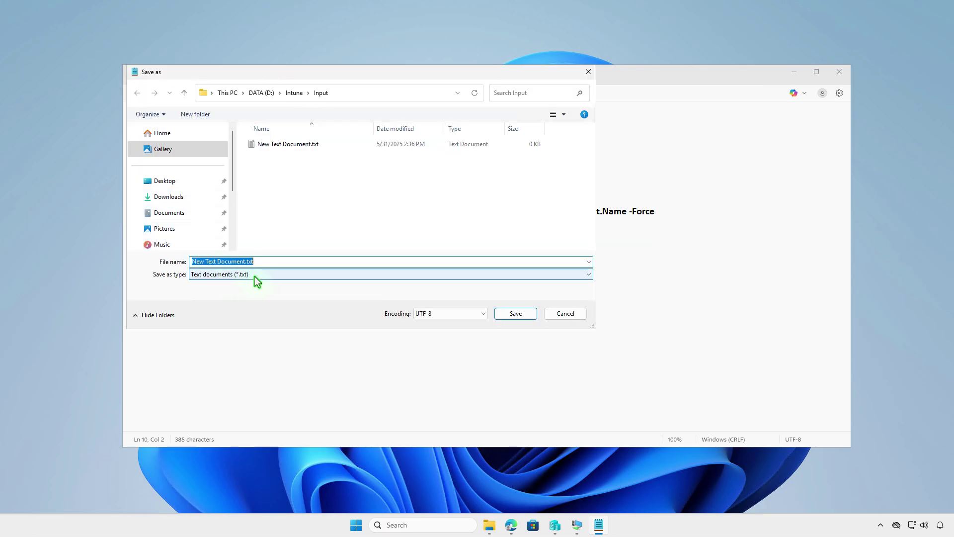
pyautogui.click(255, 277)
pyautogui.click(251, 293)
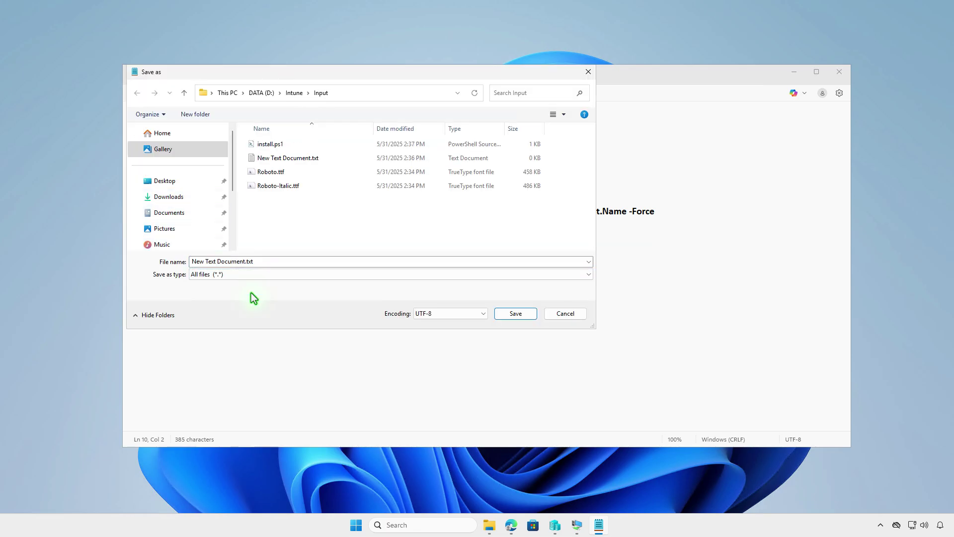
pyautogui.click(270, 262)
pyautogui.write('u')
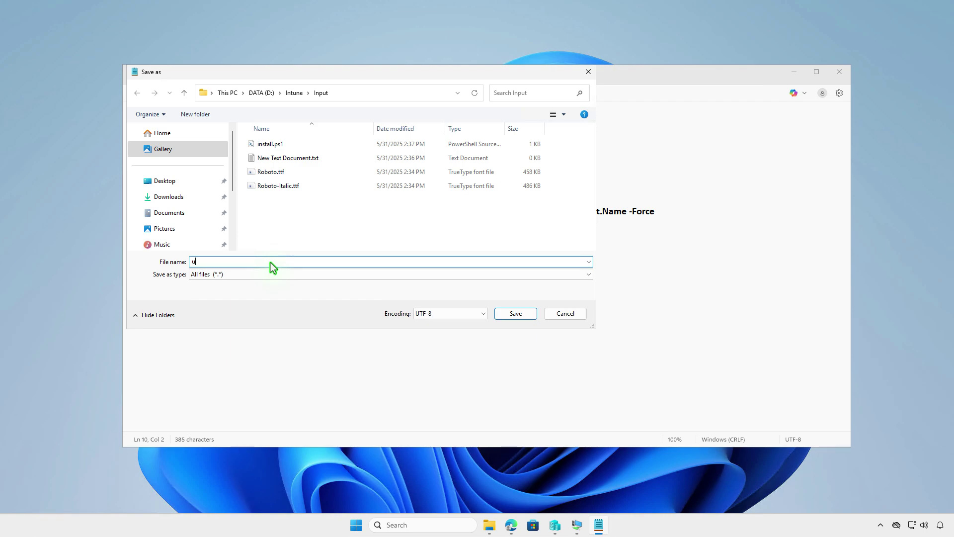
pyautogui.write('ninstall.ps1')
pyautogui.click(512, 315)
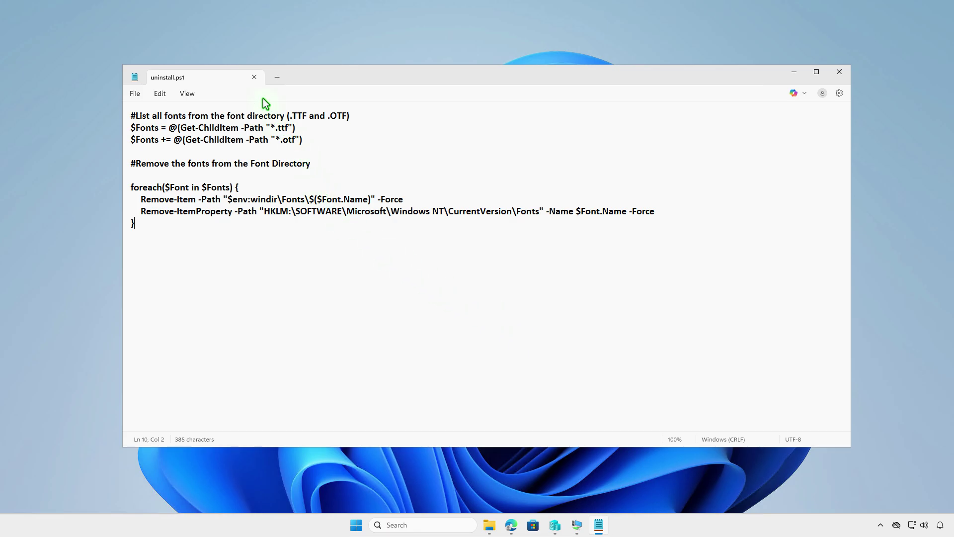
pyautogui.click(254, 78)
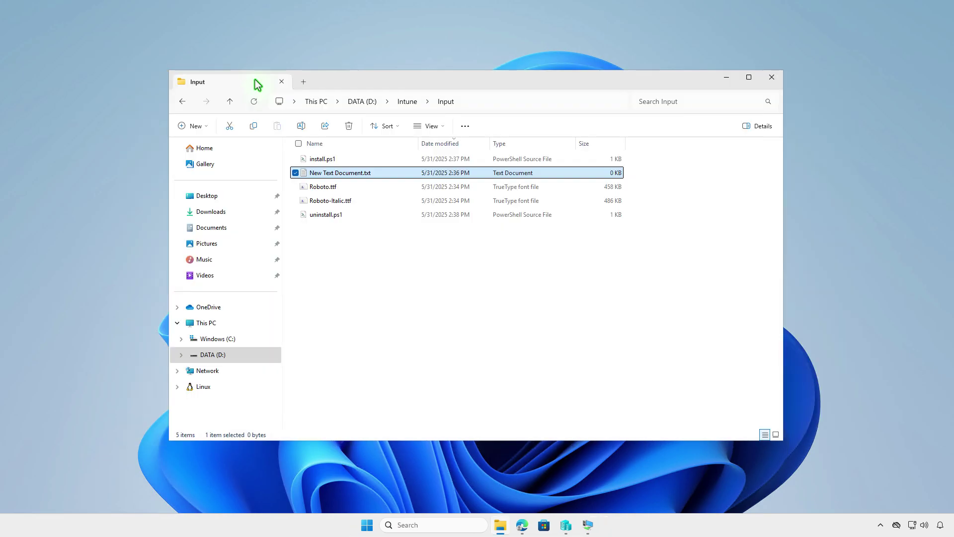
pyautogui.click(348, 126)
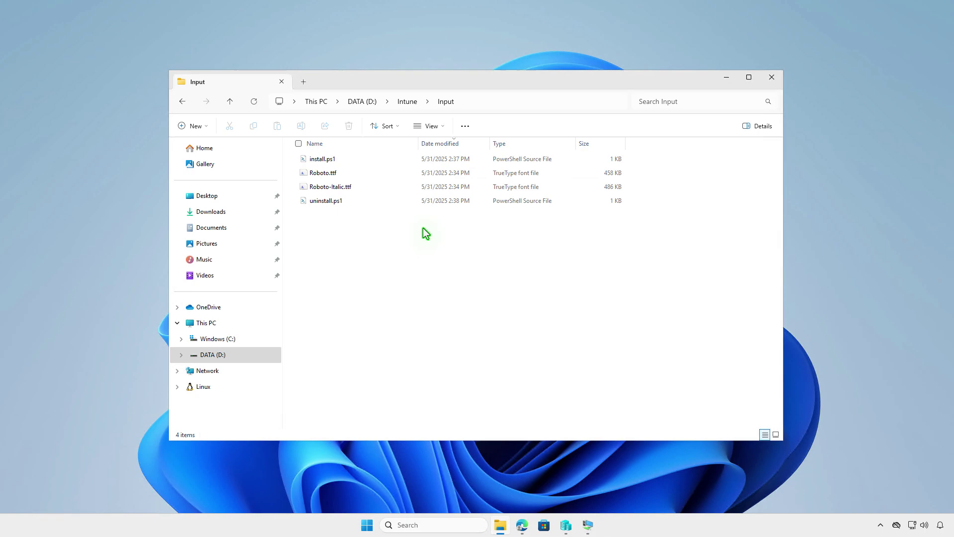
# - Go up from the Input folder to D:\Intune via the address bar
pyautogui.click(408, 102)
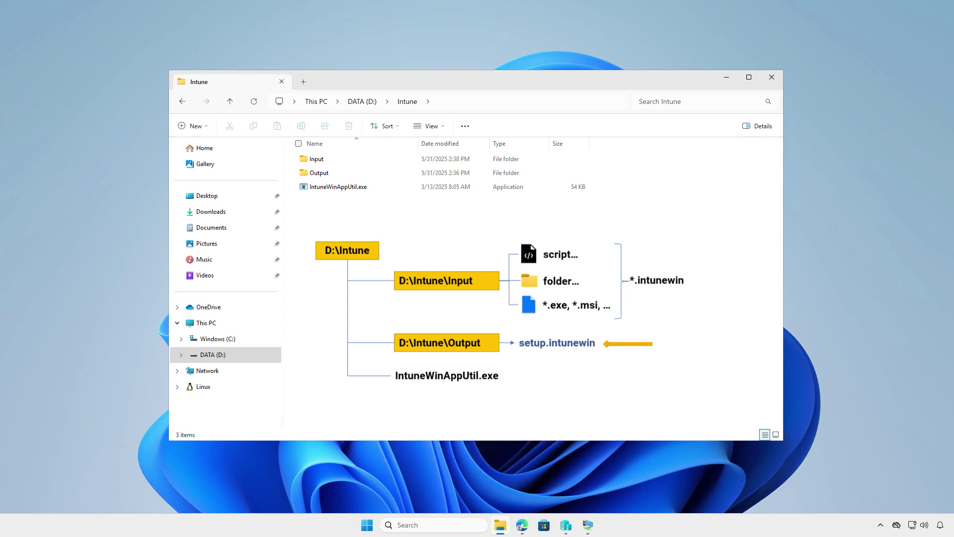
# - Launch IntuneWinAppUtil and give D:\Intune\Input as the source folder
pyautogui.doubleClick(377, 192)
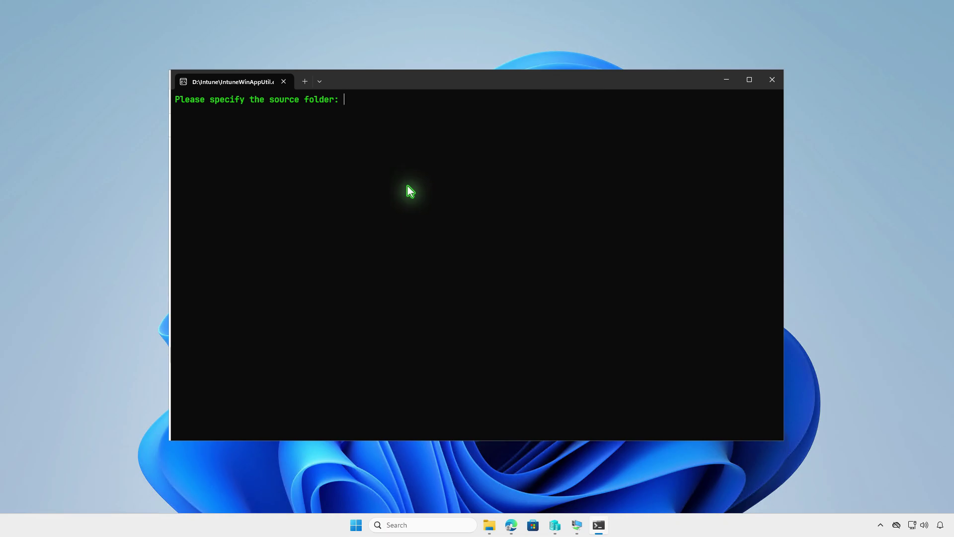
pyautogui.click(489, 525)
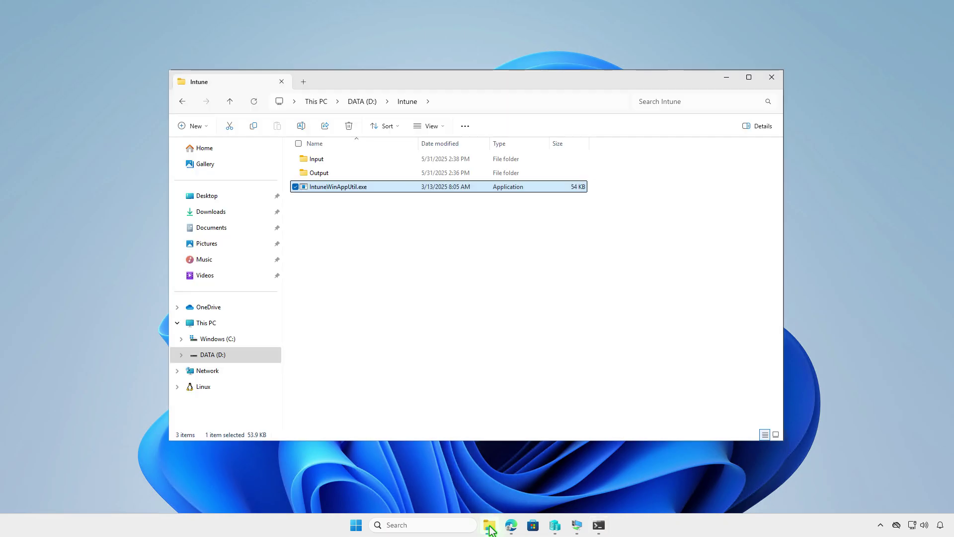
pyautogui.click(374, 159)
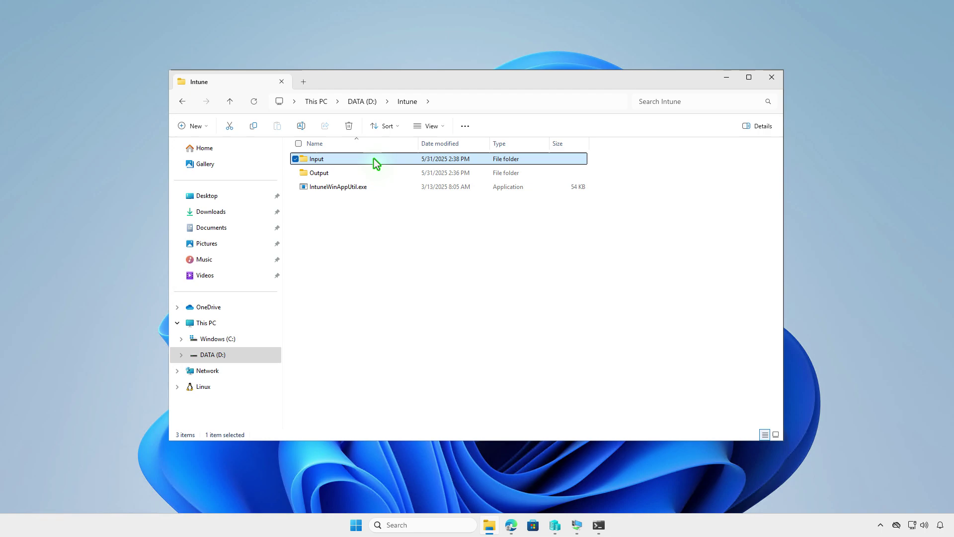
pyautogui.rightClick(374, 158)
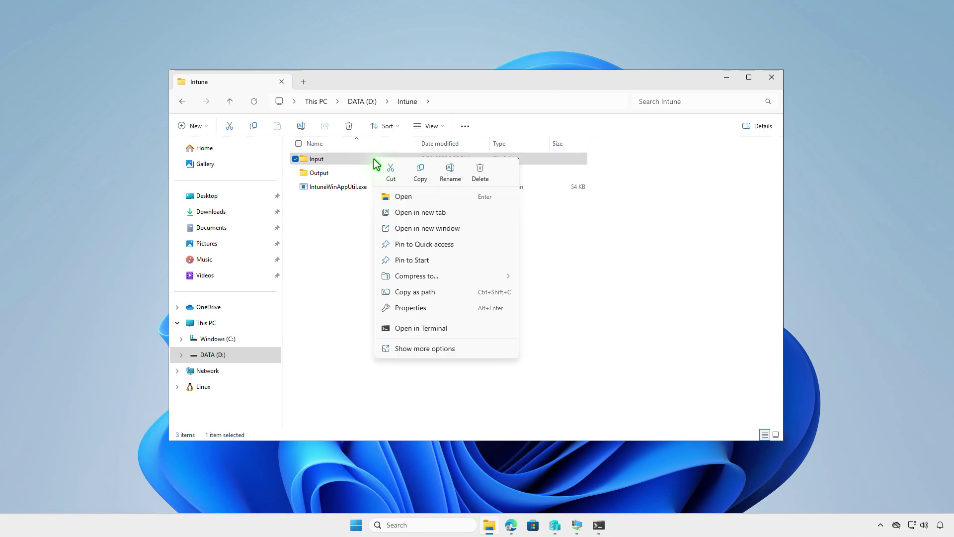
pyautogui.click(438, 297)
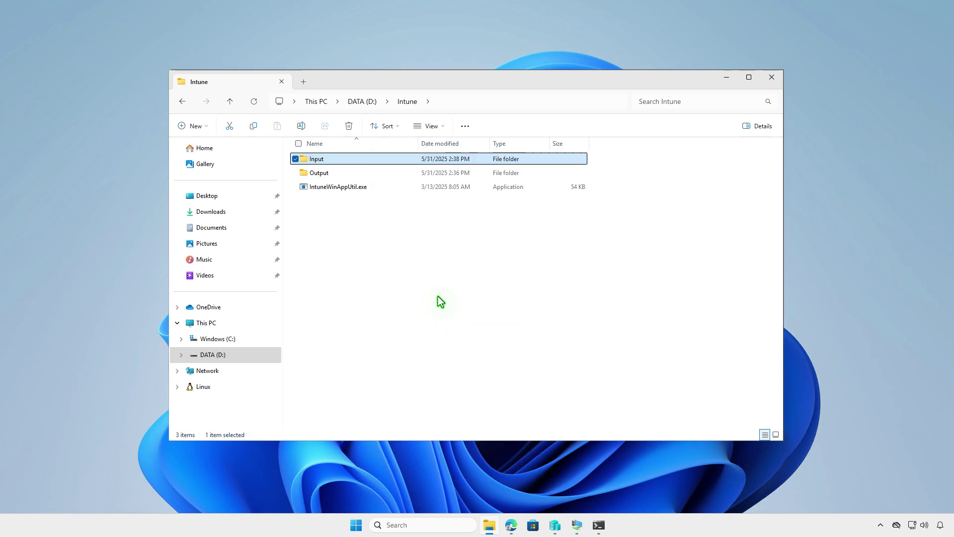
pyautogui.click(599, 525)
pyautogui.hotkey('ctrl', 'v')
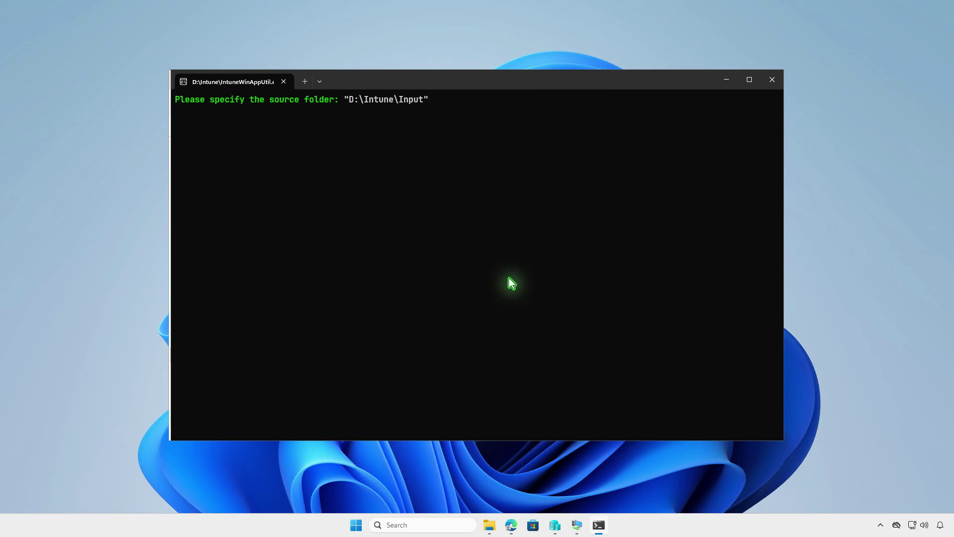
pyautogui.press('Return')
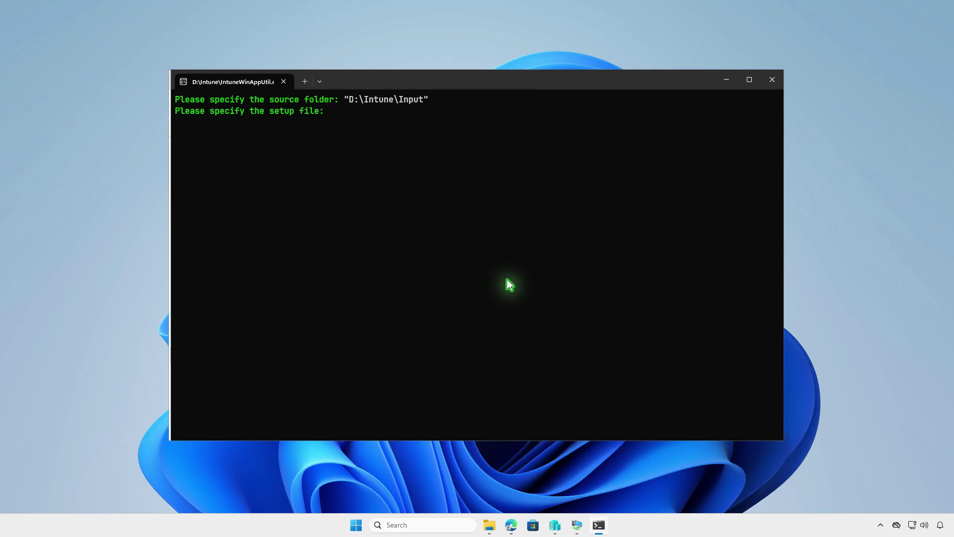
# - Set install.ps1 from the Input folder as the setup file
pyautogui.click(490, 525)
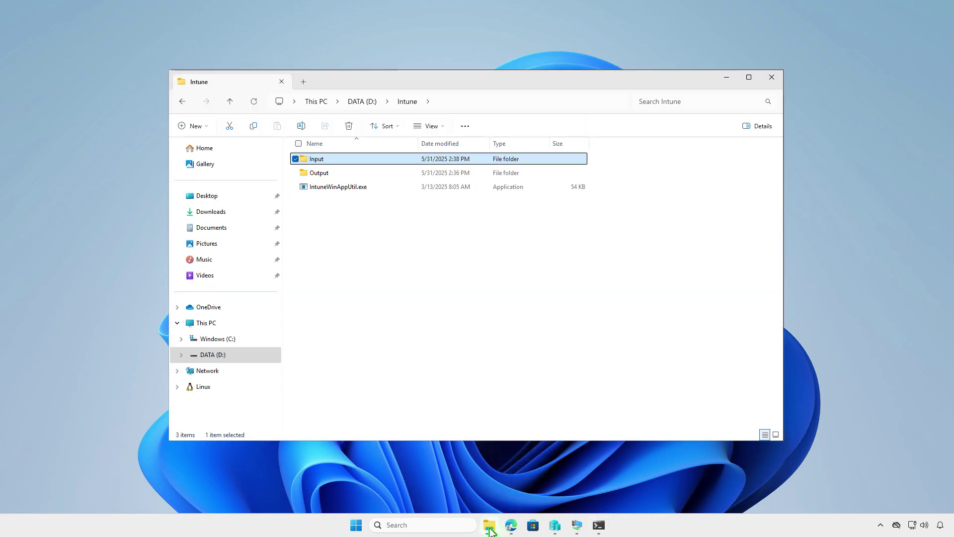
pyautogui.doubleClick(398, 160)
pyautogui.click(353, 173)
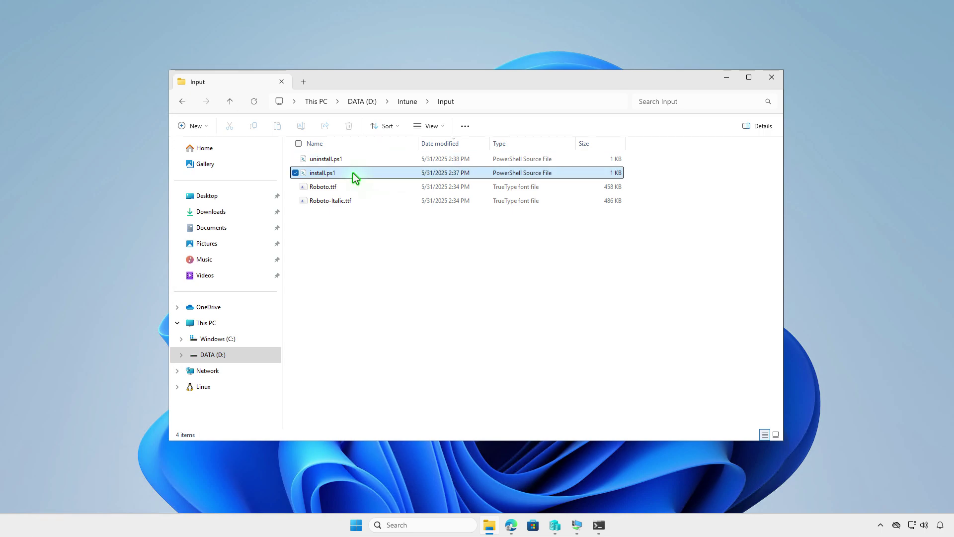
pyautogui.rightClick(353, 173)
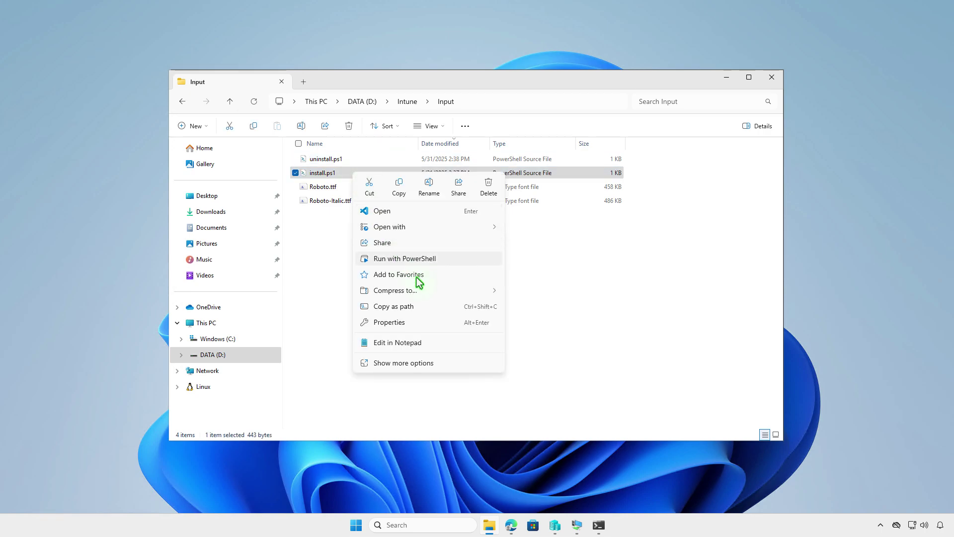
pyautogui.click(432, 310)
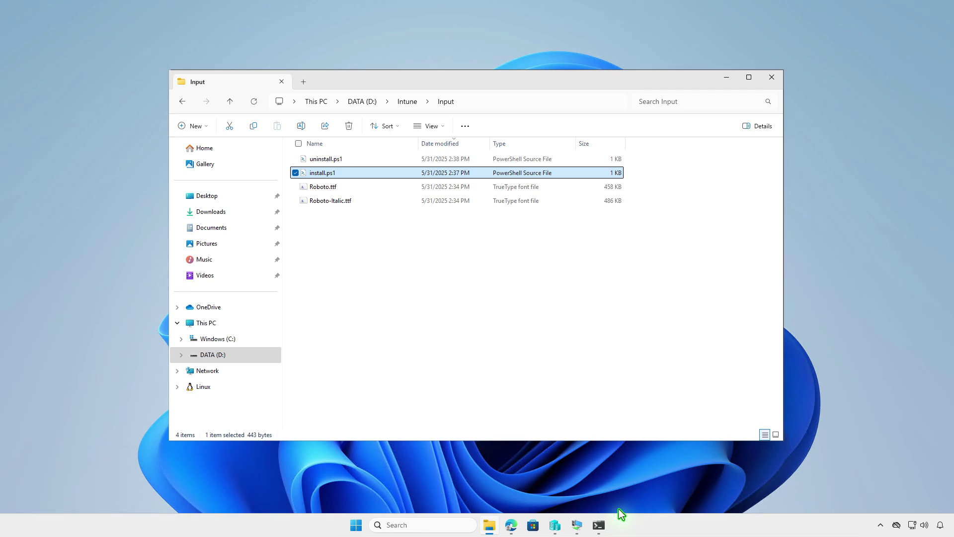
pyautogui.click(598, 525)
pyautogui.rightClick(467, 279)
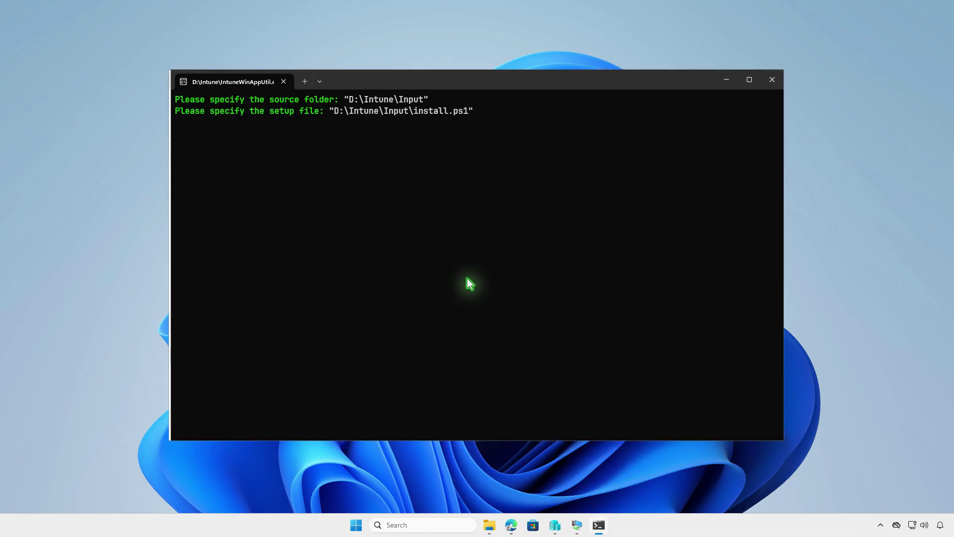
pyautogui.press('Return')
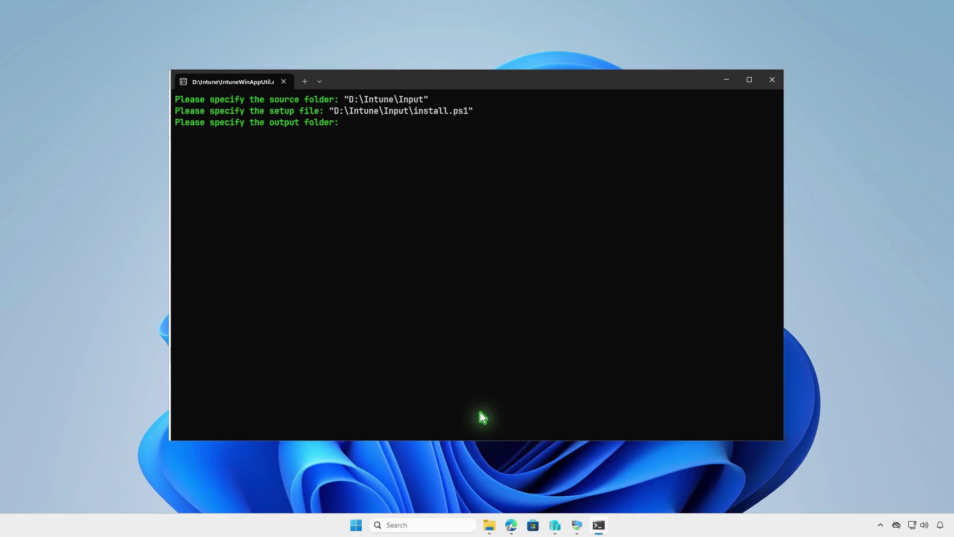
# - Set D:\Intune\Output as the output folder, answer N to catalog, and check install.intunewin (593 KB)
pyautogui.click(489, 525)
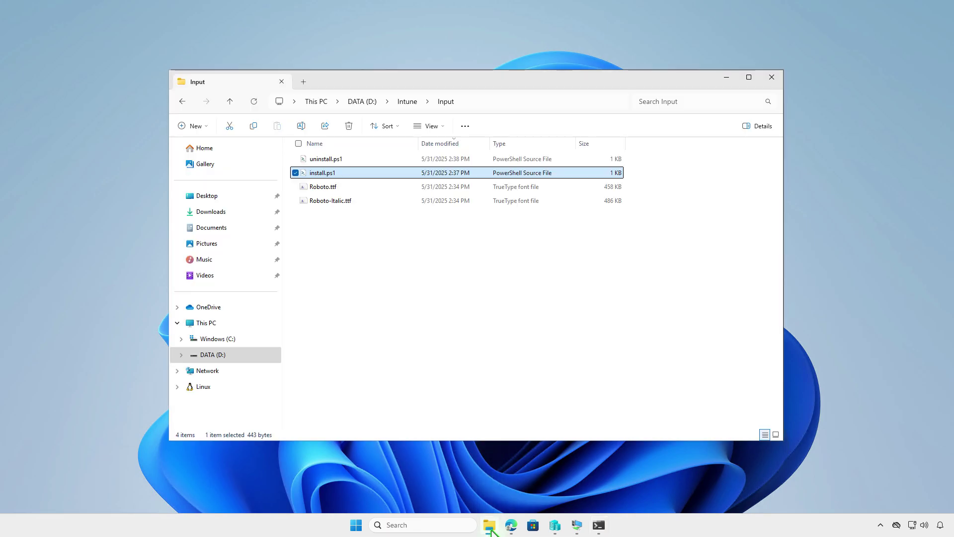
pyautogui.click(405, 103)
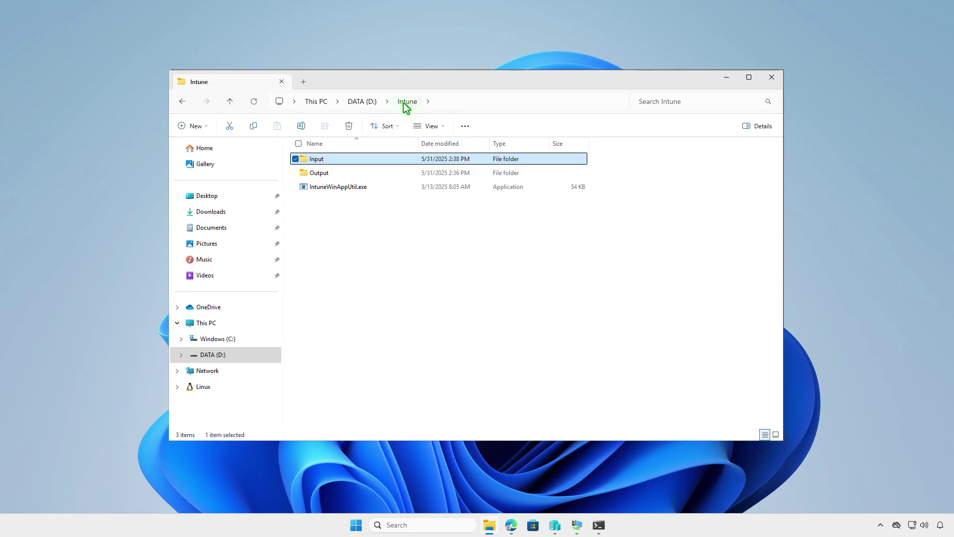
pyautogui.click(361, 175)
pyautogui.rightClick(365, 177)
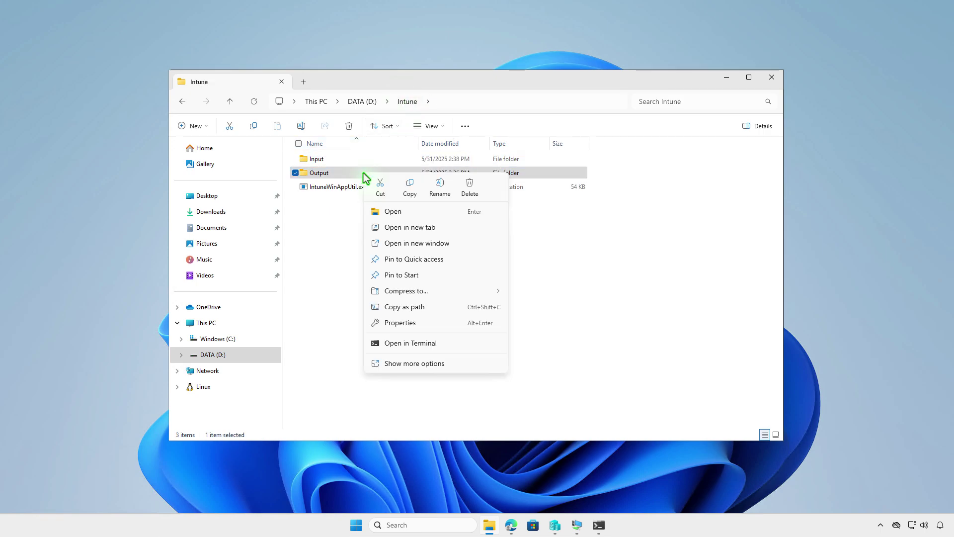
pyautogui.click(431, 308)
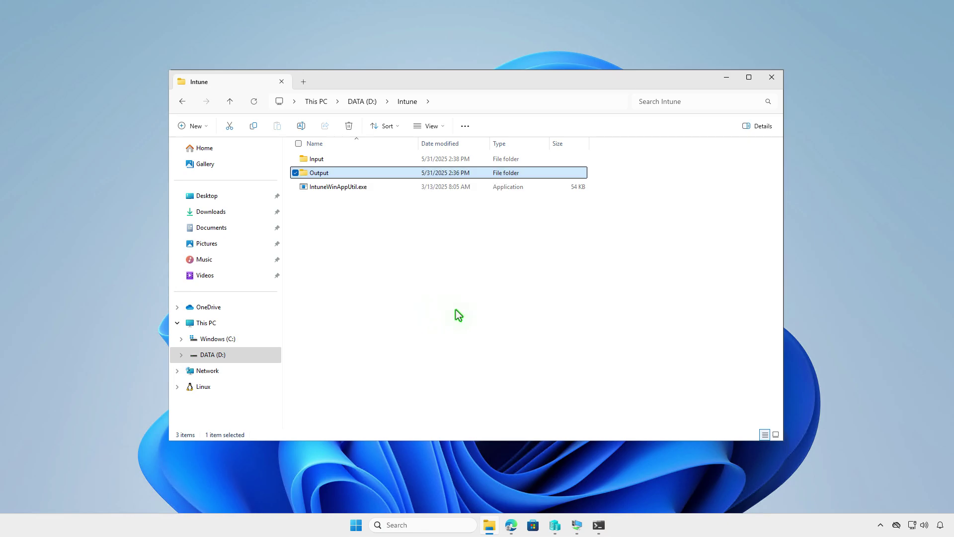
pyautogui.click(600, 526)
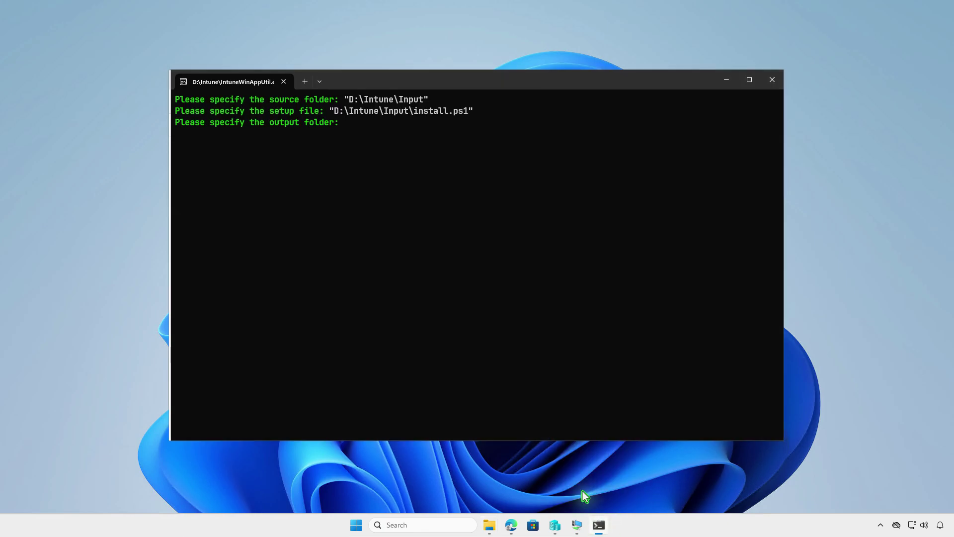
pyautogui.hotkey('ctrl', 'v')
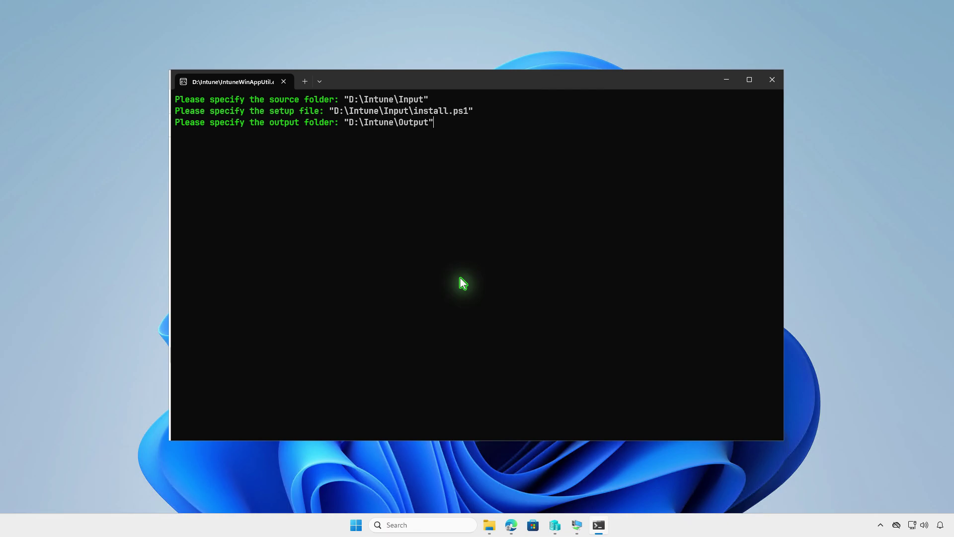
pyautogui.press('Return')
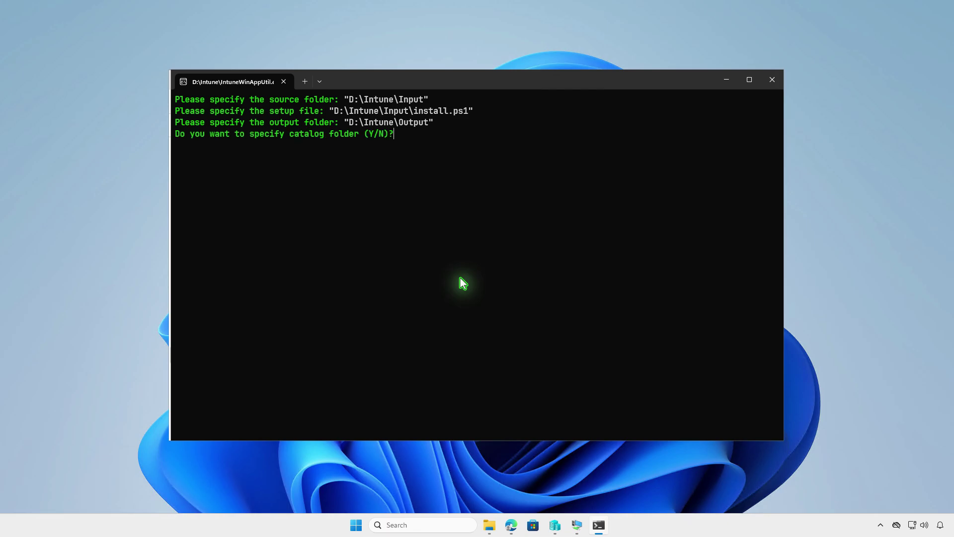
pyautogui.write('N')
pyautogui.press('Return')
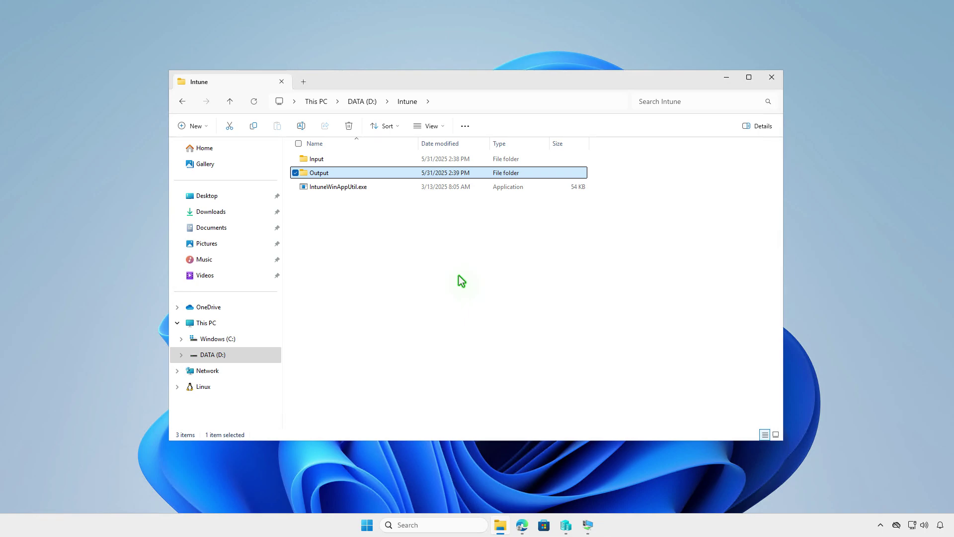
pyautogui.doubleClick(390, 172)
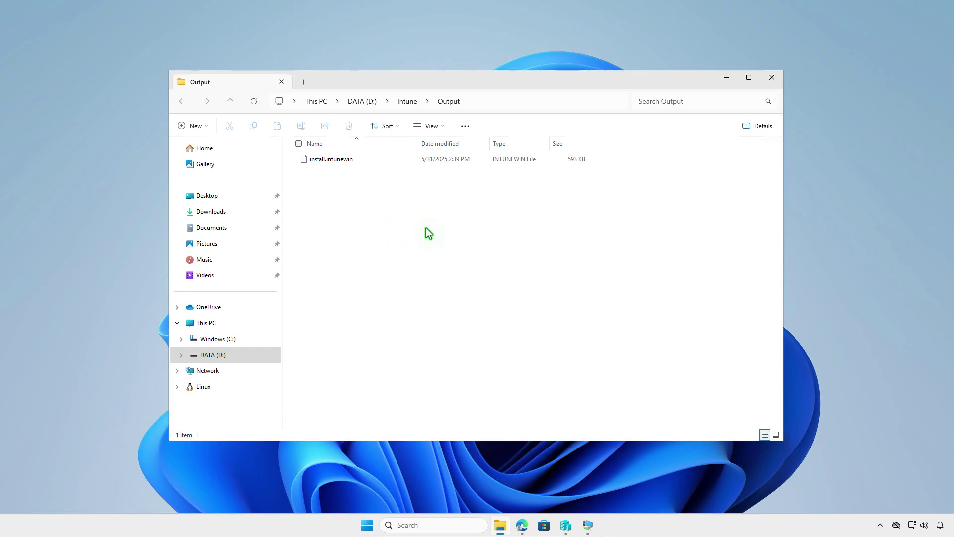
# - Back in the Intune admin center, start a new Windows app (Win32) under Apps > Windows
pyautogui.click(728, 78)
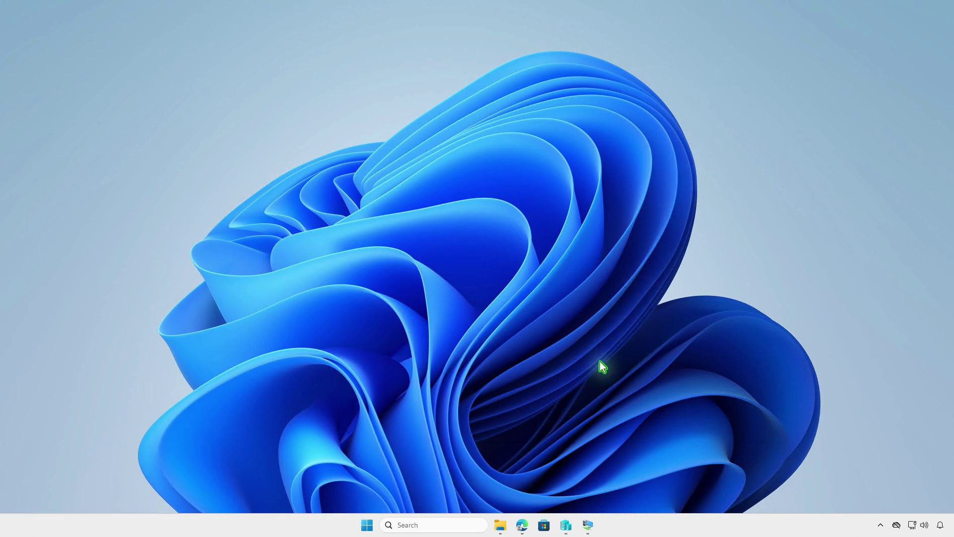
pyautogui.click(522, 525)
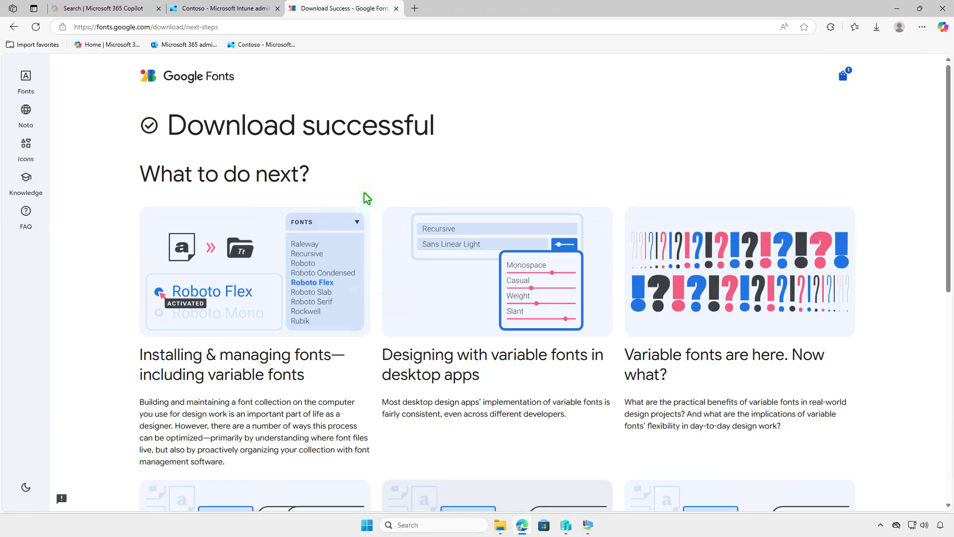
pyautogui.click(222, 10)
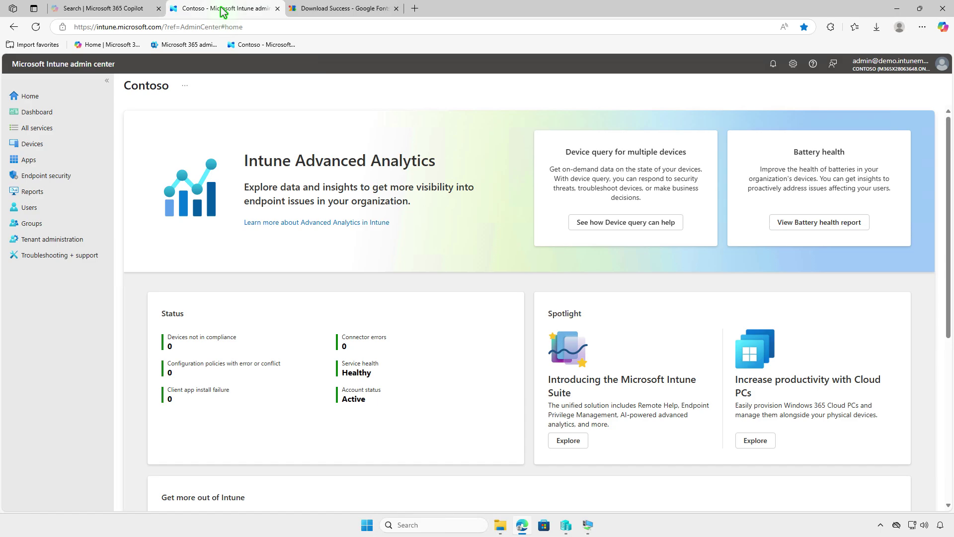
pyautogui.click(61, 157)
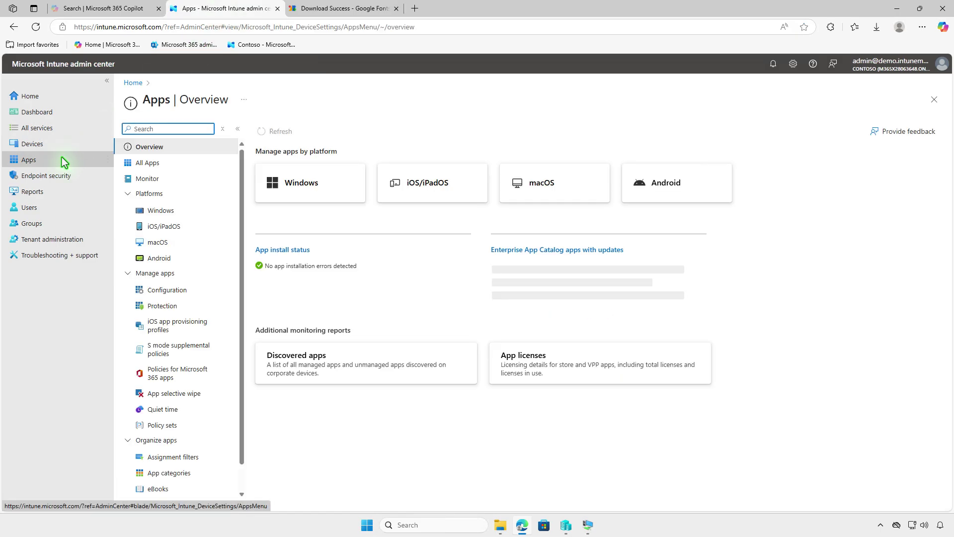
pyautogui.click(194, 209)
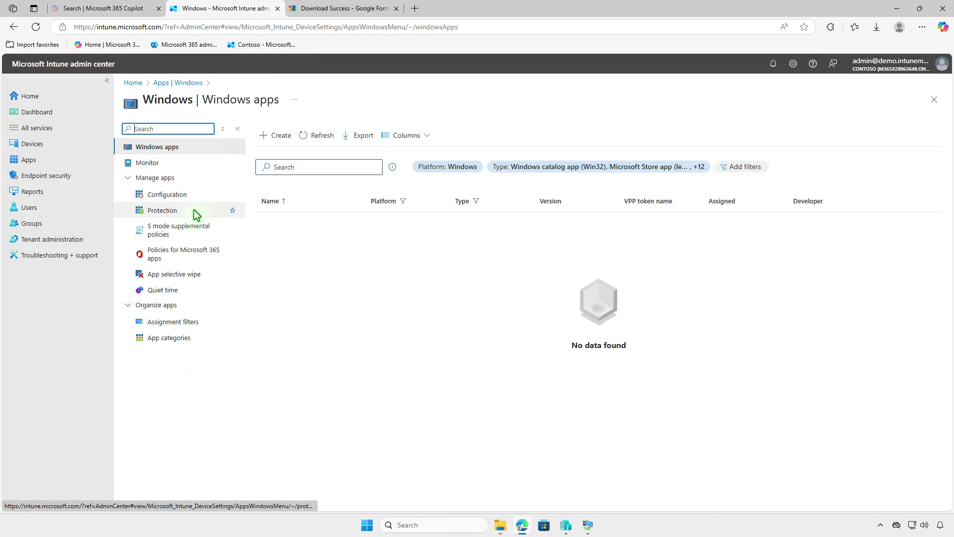
pyautogui.click(276, 143)
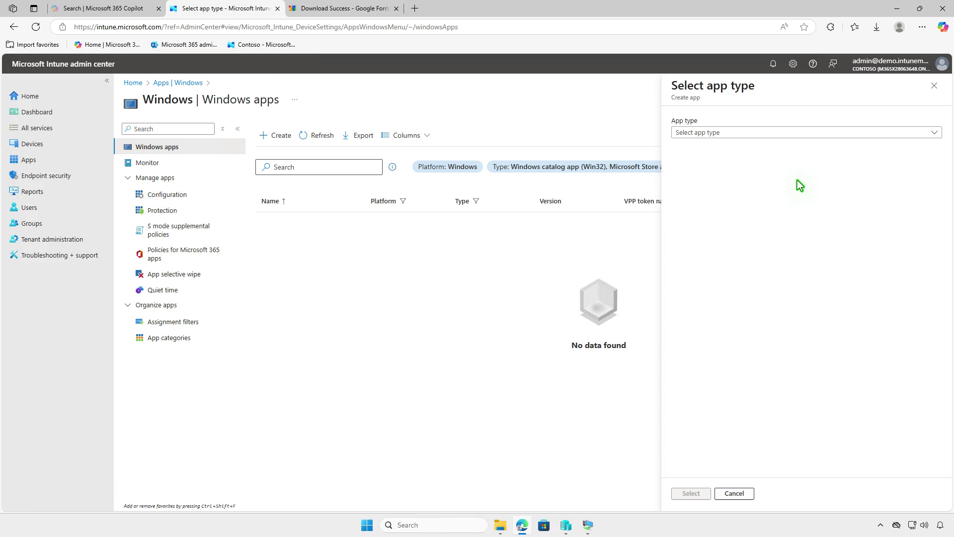
pyautogui.click(813, 132)
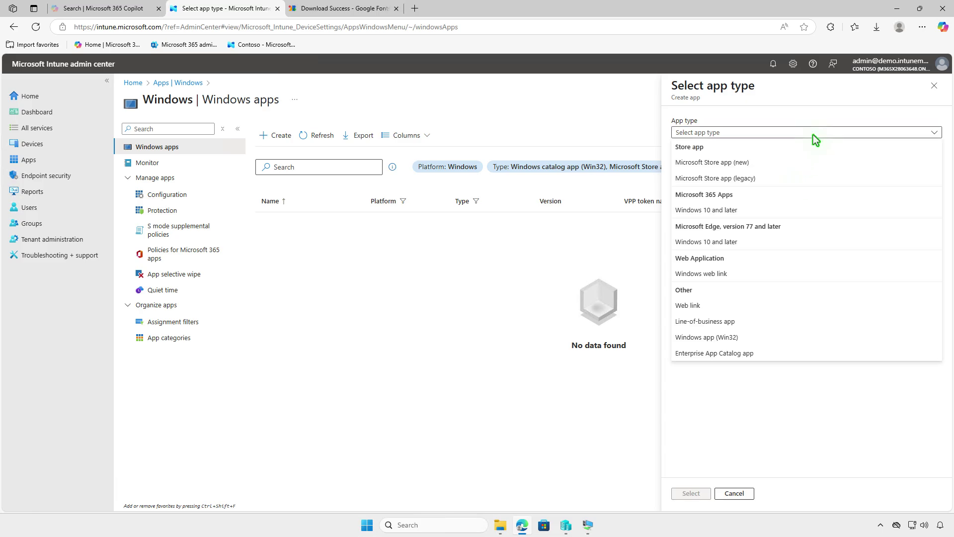
pyautogui.click(773, 336)
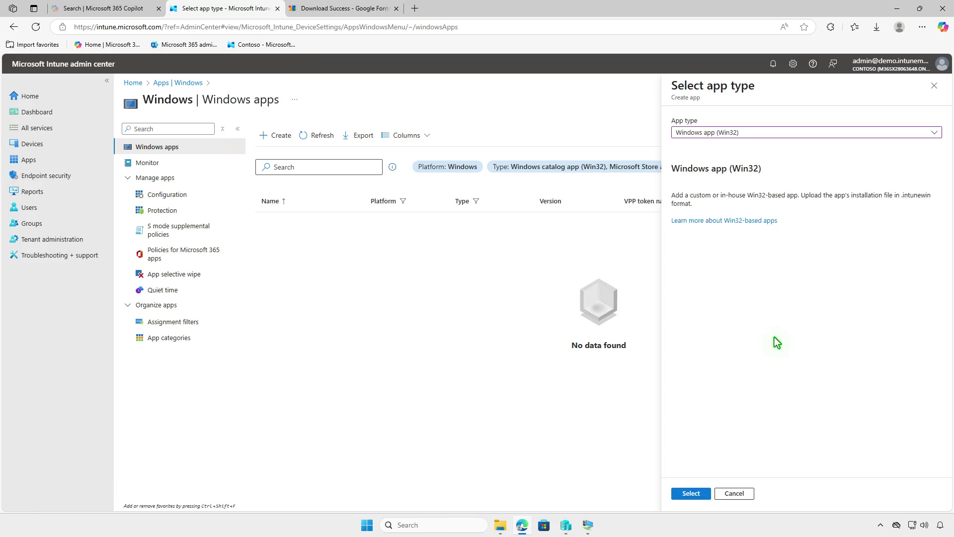
pyautogui.click(699, 494)
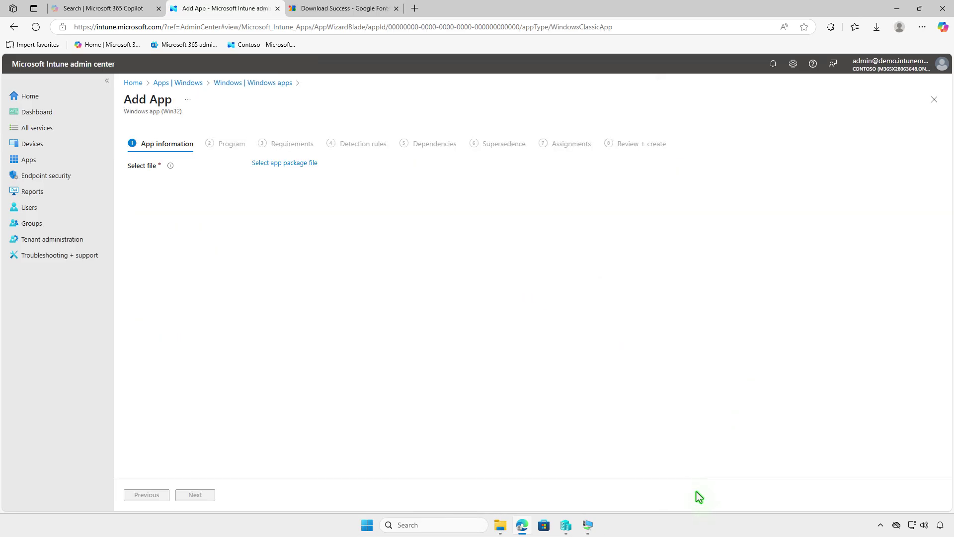
# - Attach install.intunewin from DATA (D:) > Intune > Output as the app package file
pyautogui.click(299, 164)
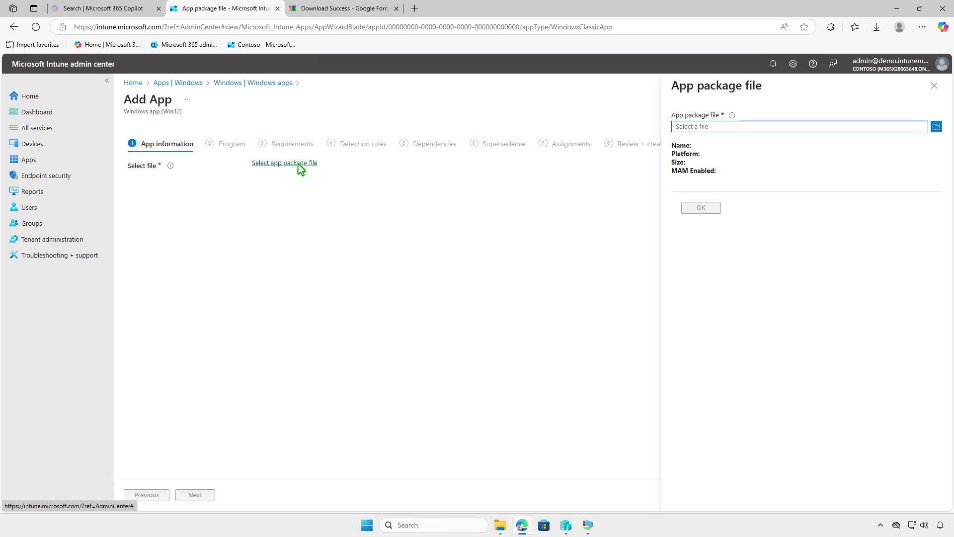
pyautogui.click(789, 125)
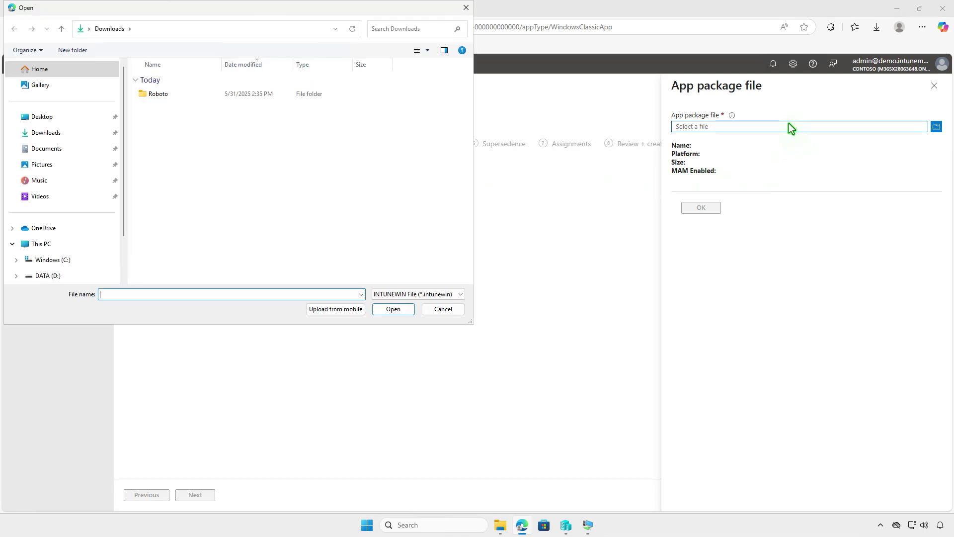
pyautogui.click(63, 244)
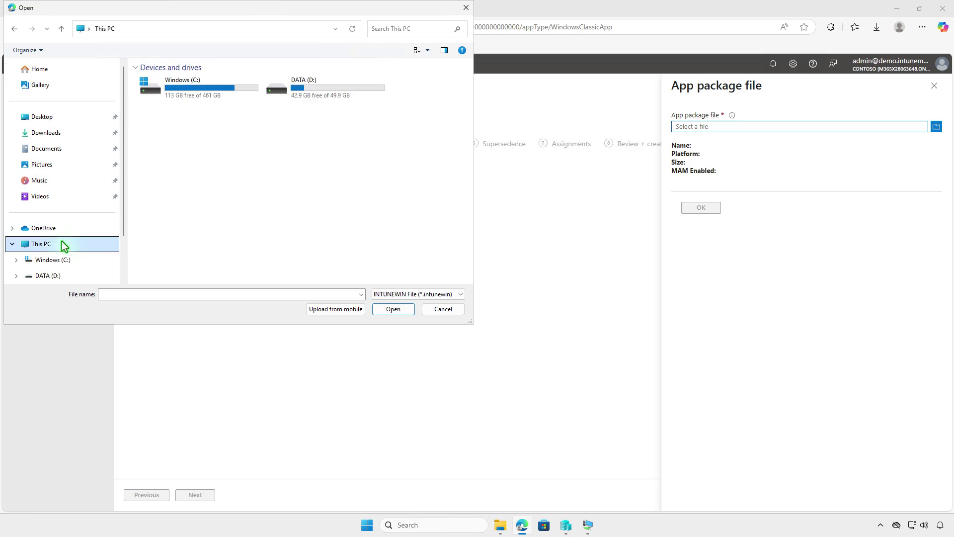
pyautogui.doubleClick(348, 94)
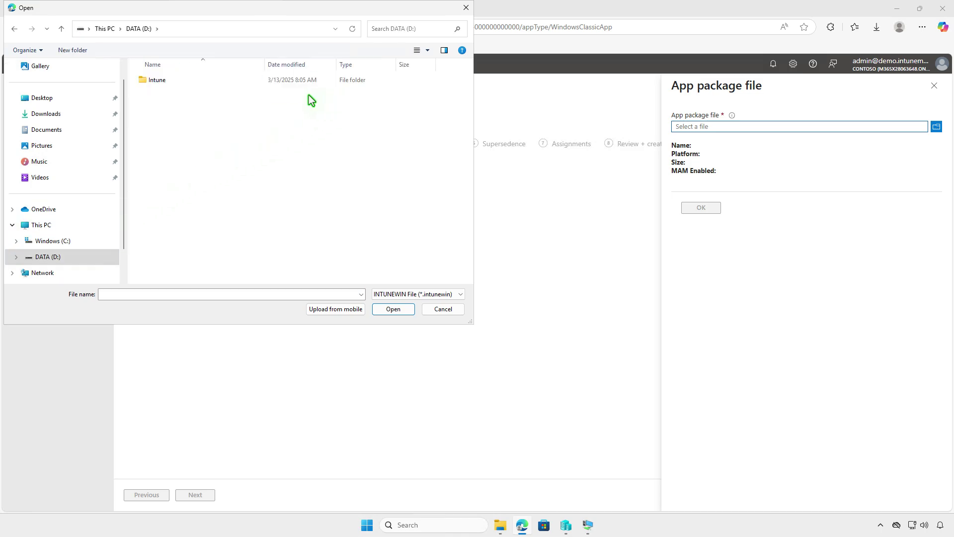
pyautogui.doubleClick(204, 79)
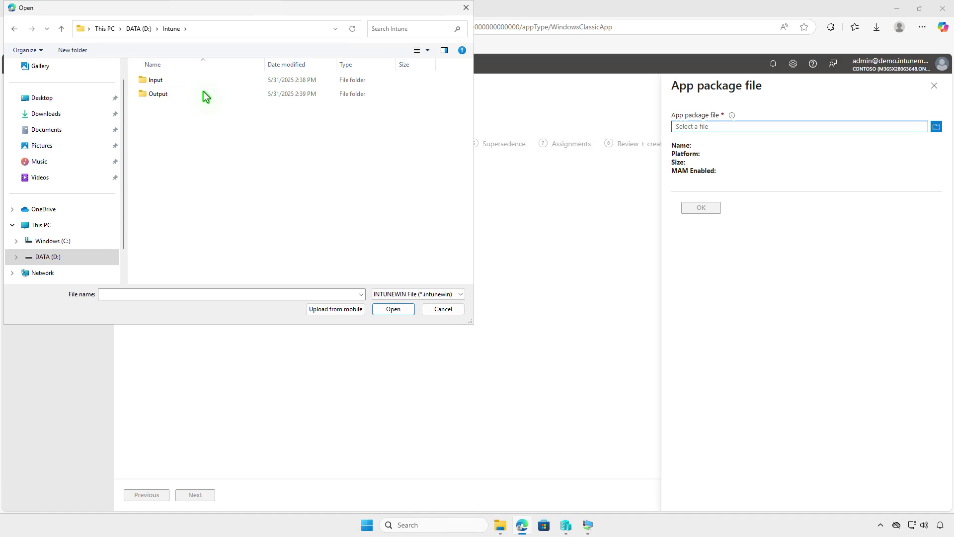
pyautogui.doubleClick(204, 94)
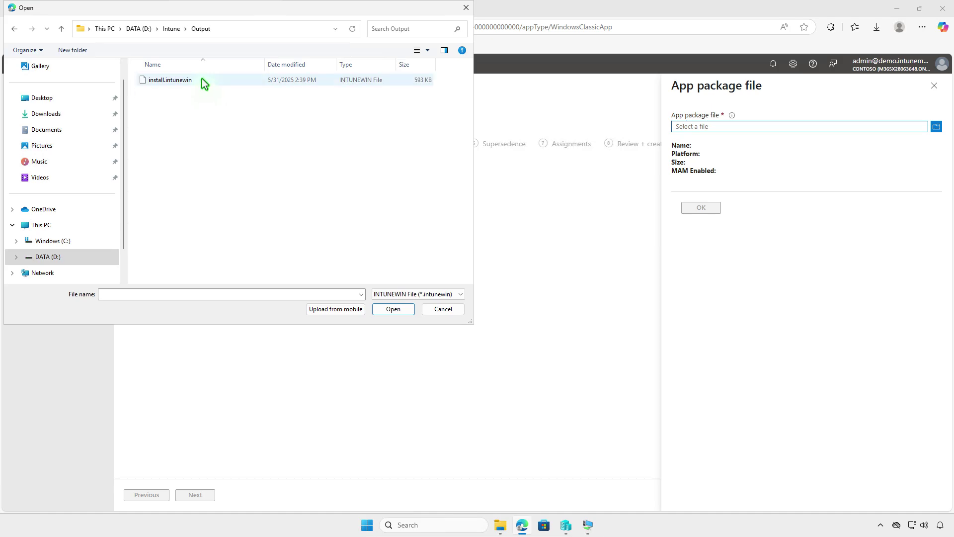
pyautogui.click(202, 80)
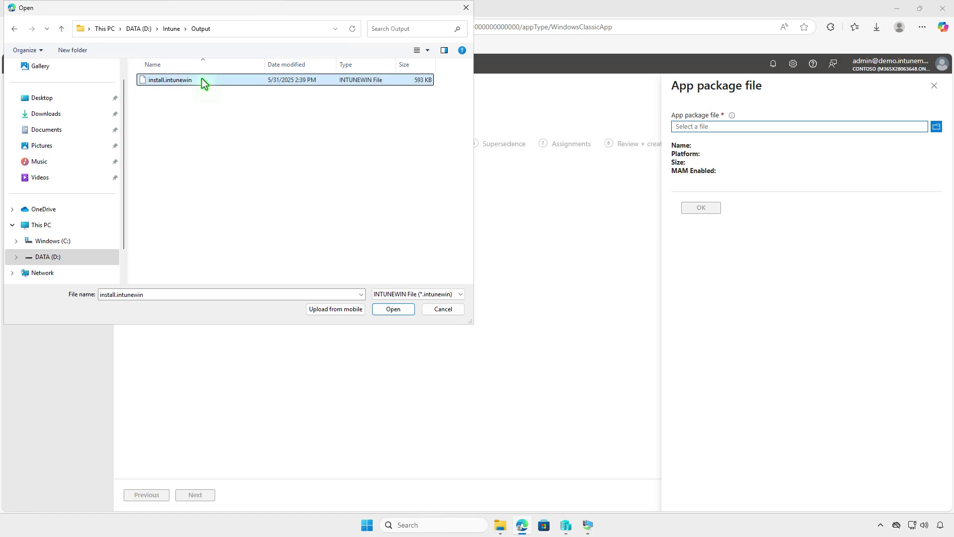
pyautogui.click(397, 310)
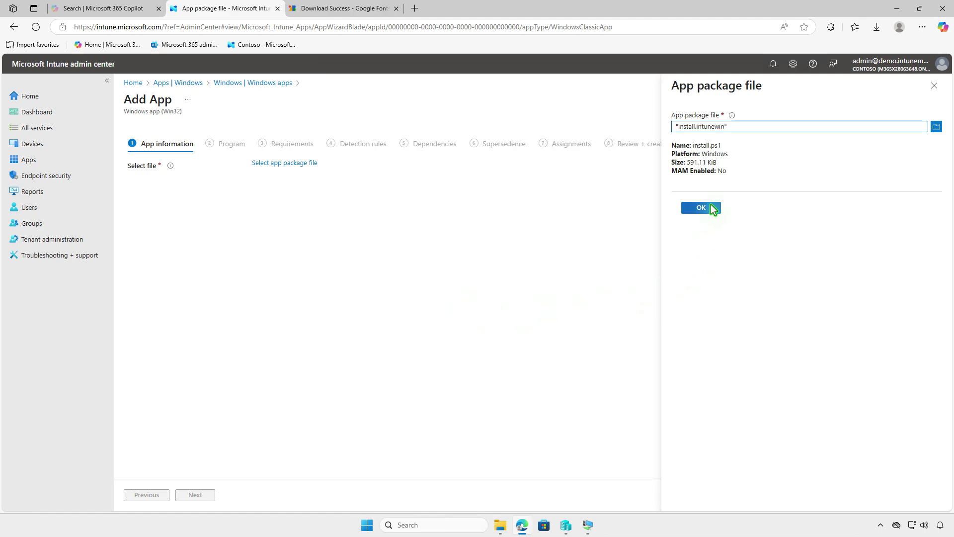
pyautogui.click(711, 209)
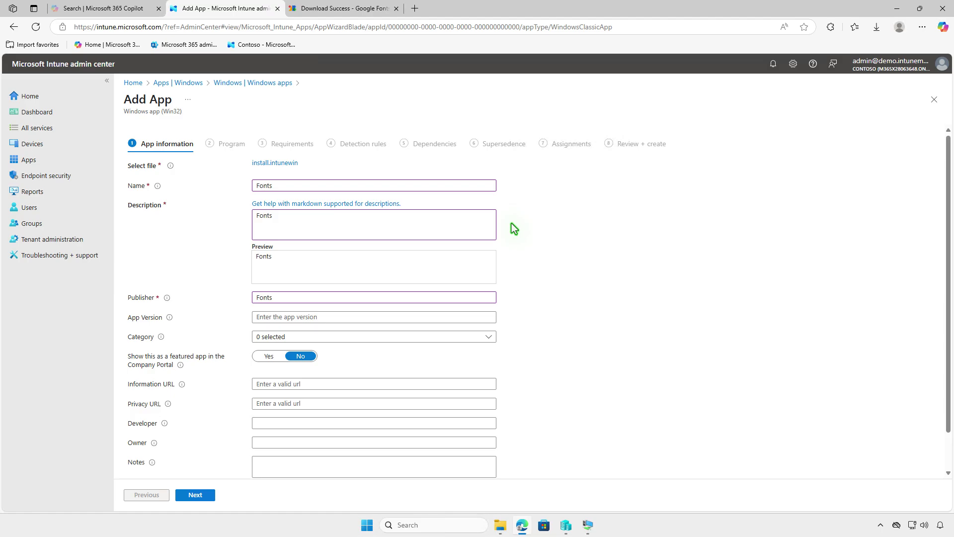
# - Upload the pen icon JPG from Downloads as the app's 'Aa' logo
pyautogui.scroll(-2, 514, 229)
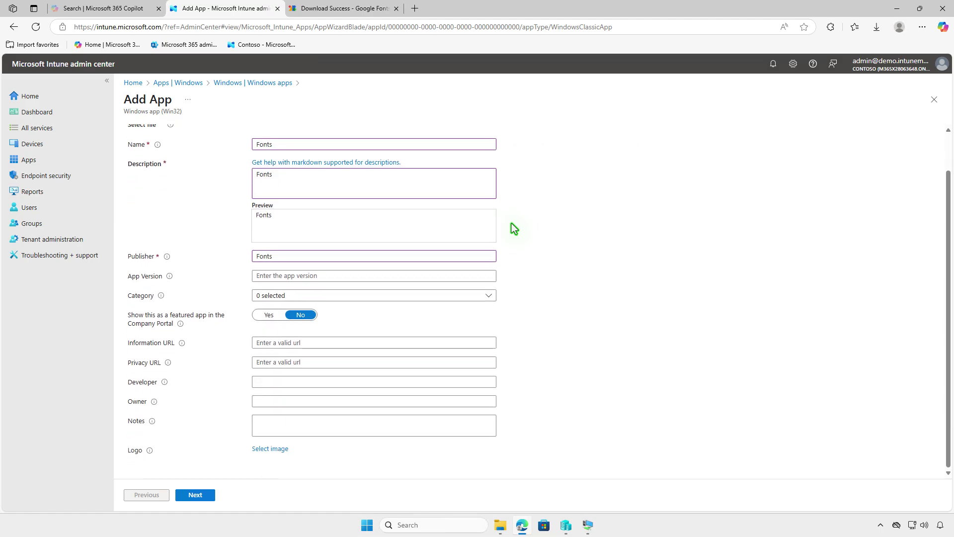
pyautogui.click(268, 449)
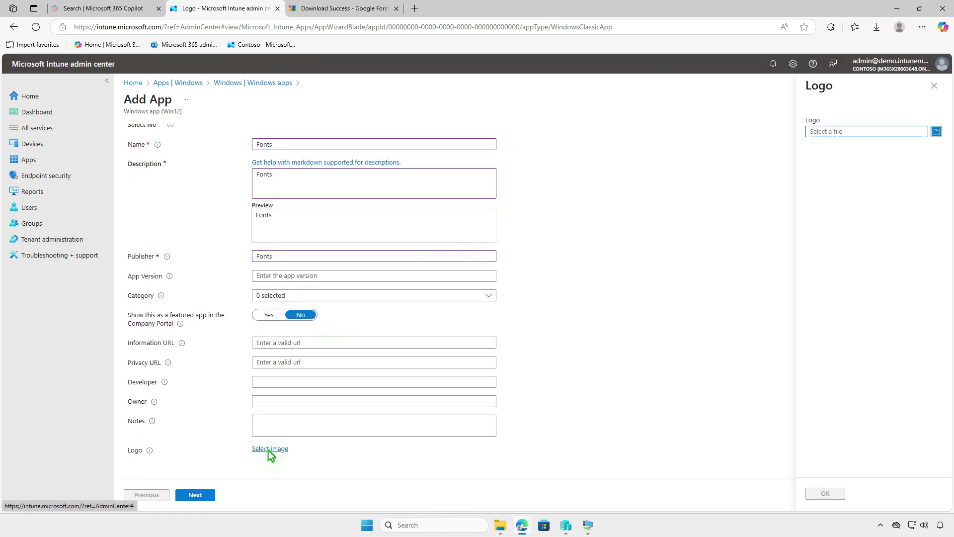
pyautogui.click(861, 128)
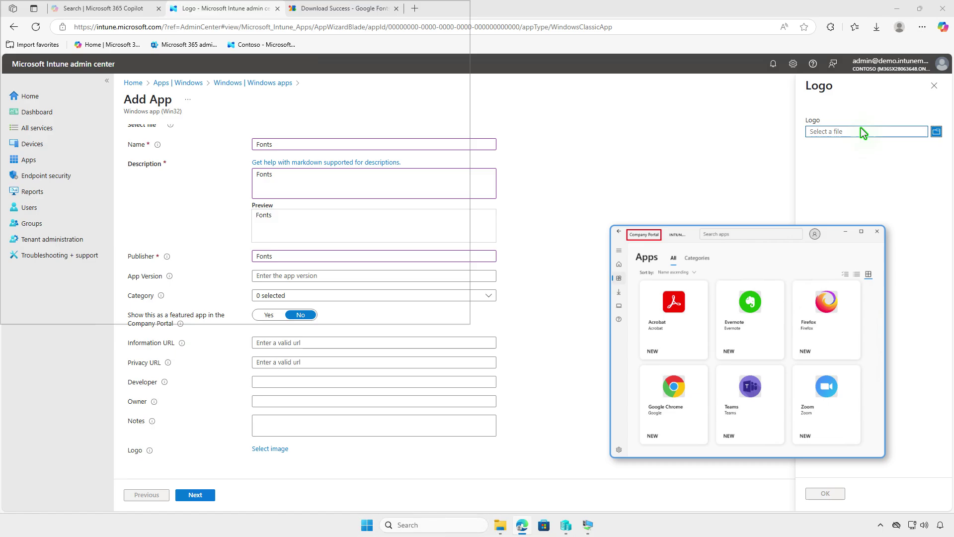
pyautogui.click(50, 114)
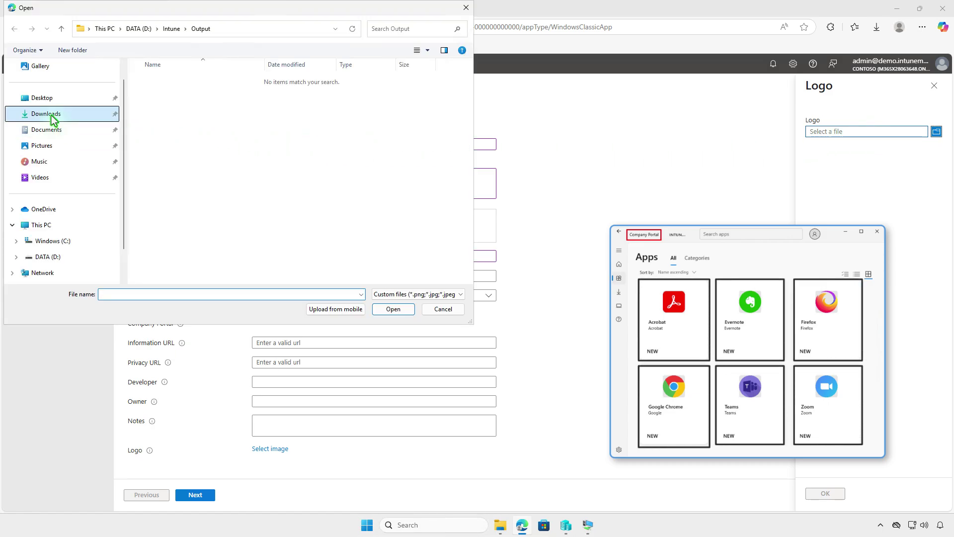
pyautogui.click(192, 97)
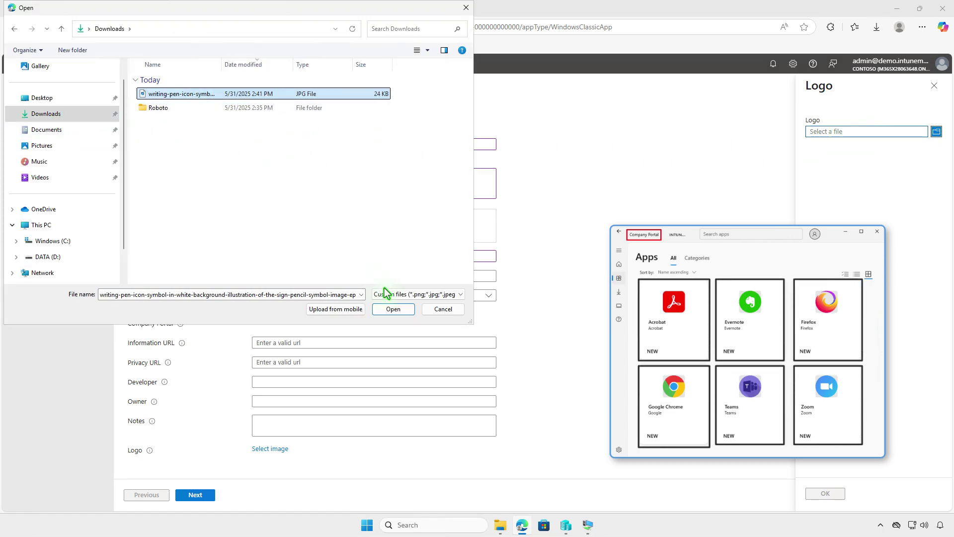
pyautogui.click(409, 312)
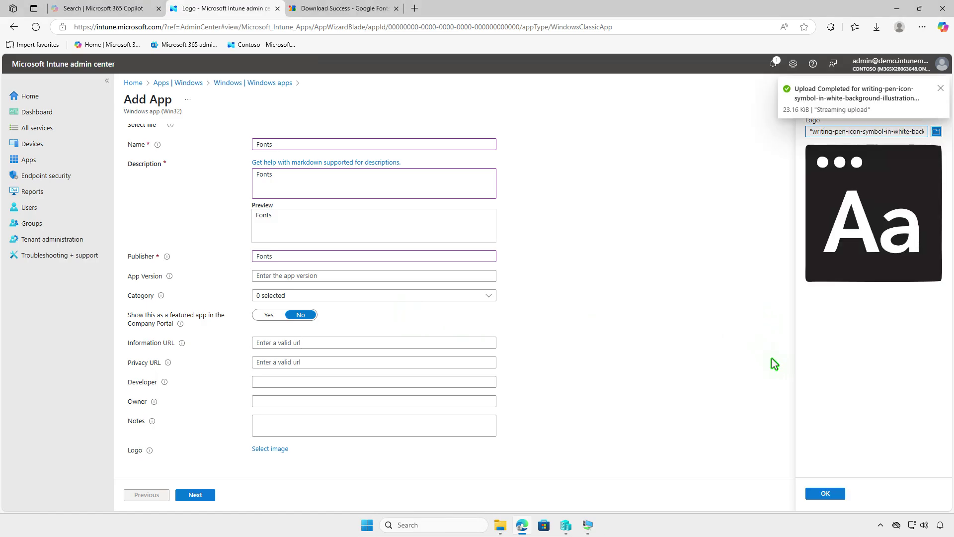
pyautogui.click(825, 493)
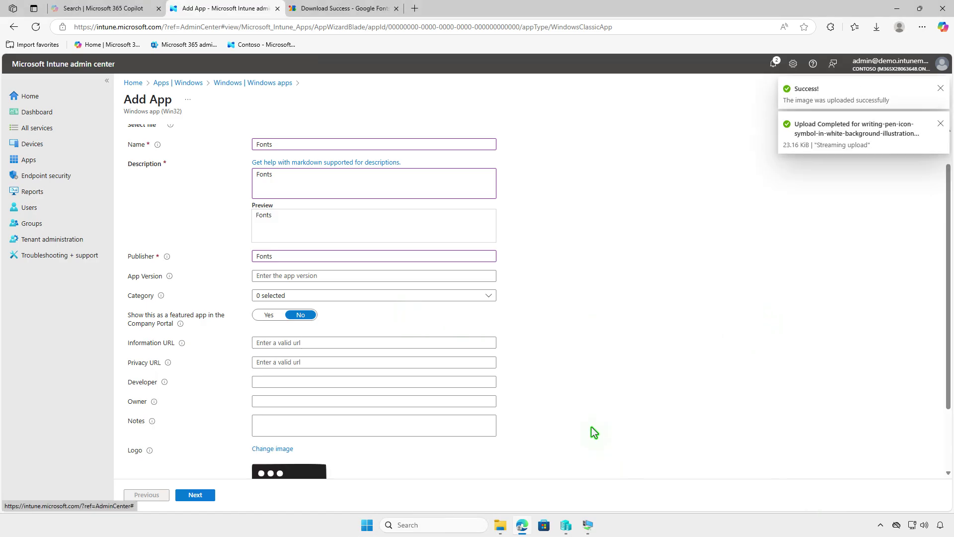
pyautogui.scroll(-2, 591, 427)
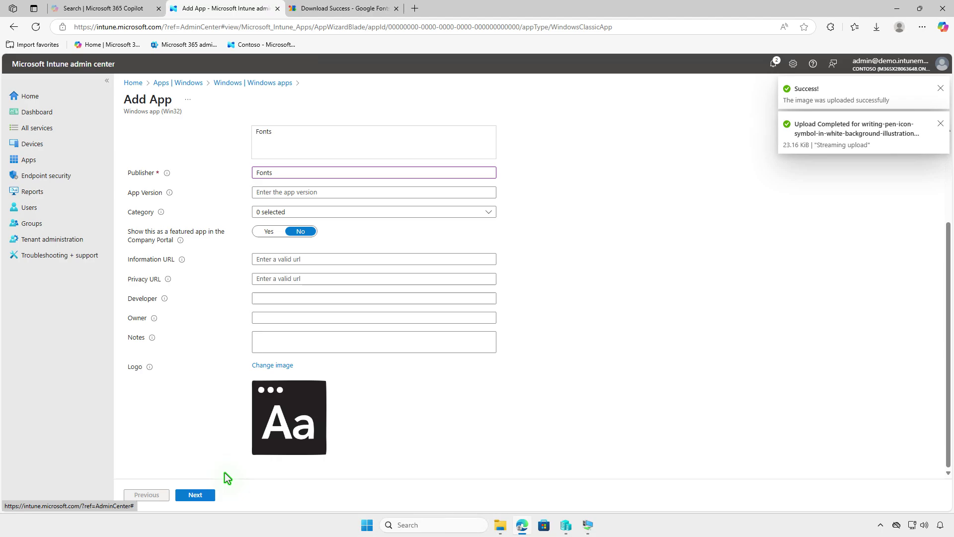
# - Keep the Program commands, then require 64-bit and minimum Windows 10 1607
pyautogui.click(195, 495)
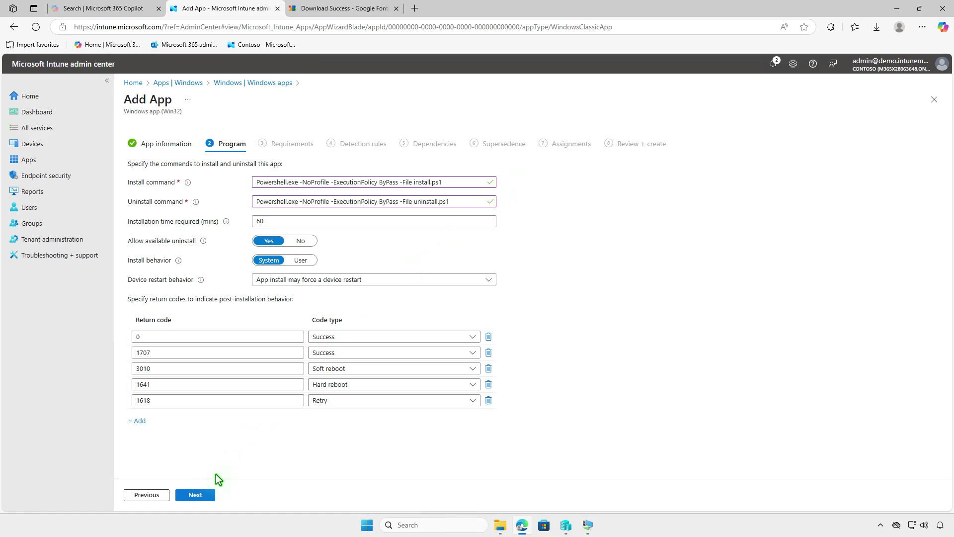
pyautogui.click(196, 495)
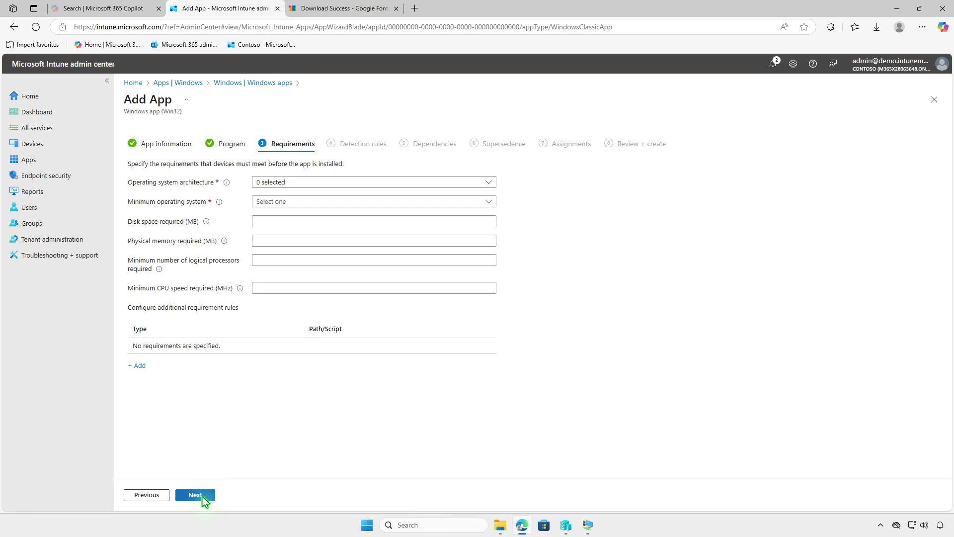
pyautogui.click(329, 179)
pyautogui.click(319, 213)
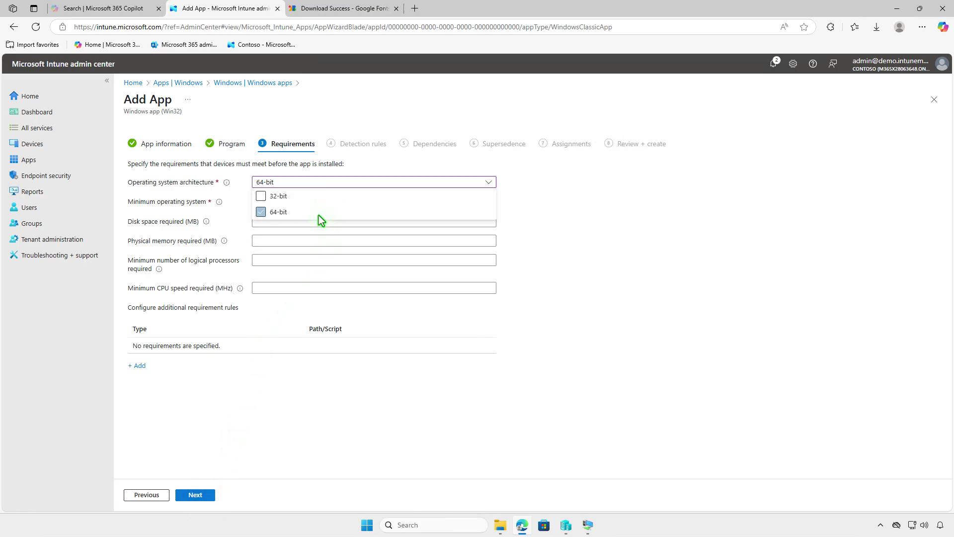
pyautogui.click(226, 216)
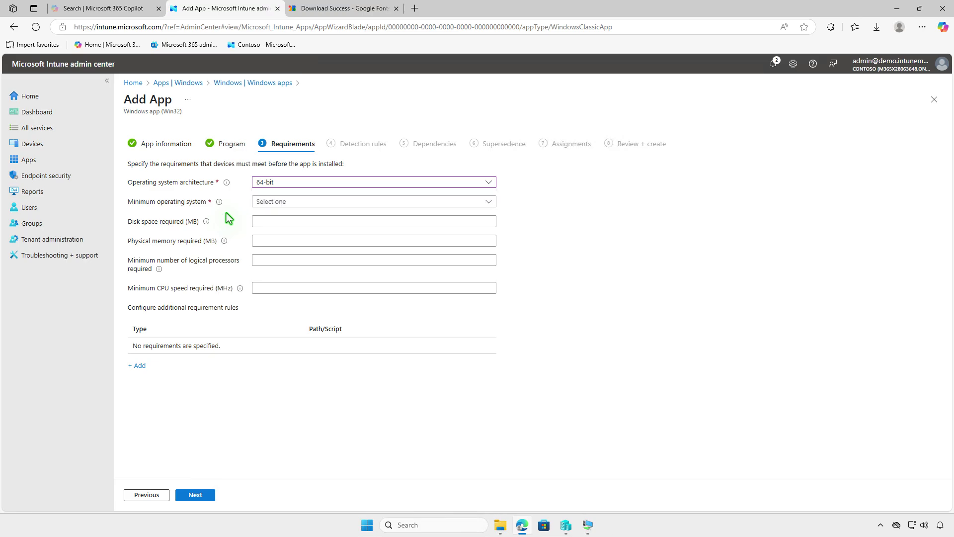
pyautogui.click(299, 203)
pyautogui.click(312, 218)
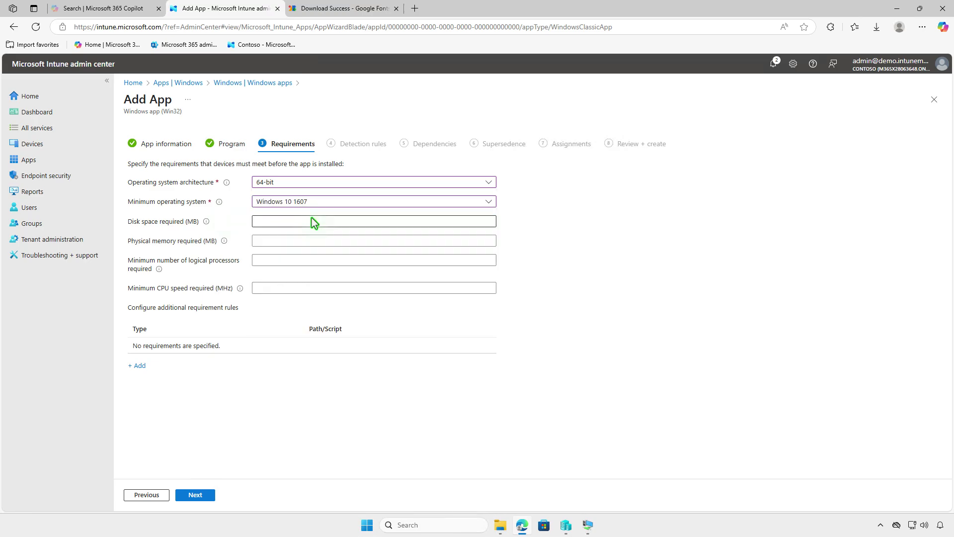
pyautogui.click(205, 495)
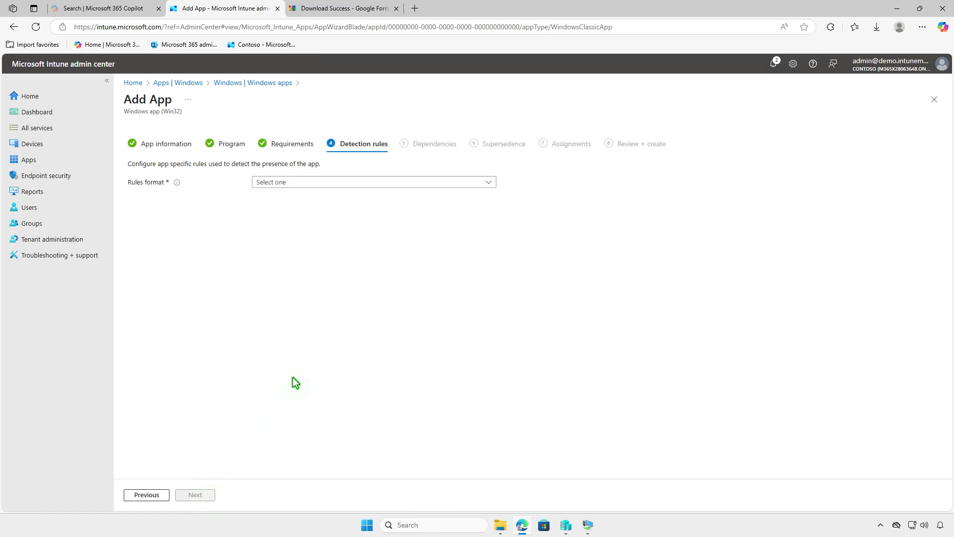
# - Add a manual File detection rule: roboto.ttf exists in C:\Windows\Fonts
pyautogui.click(356, 181)
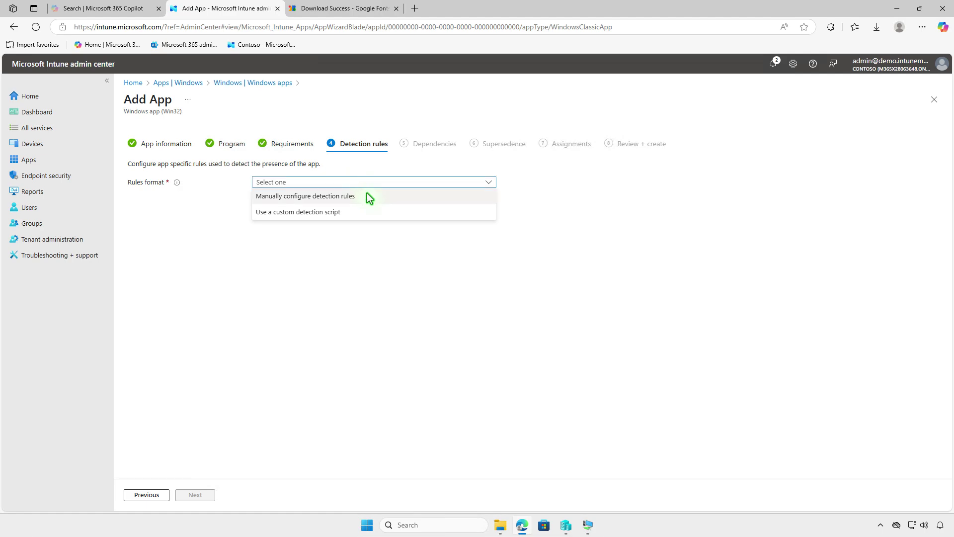
pyautogui.click(361, 196)
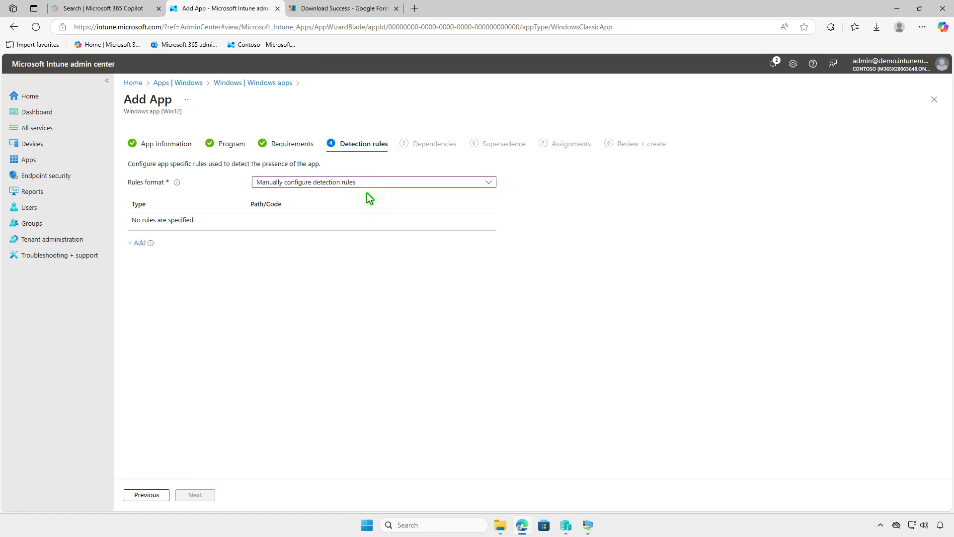
pyautogui.click(137, 243)
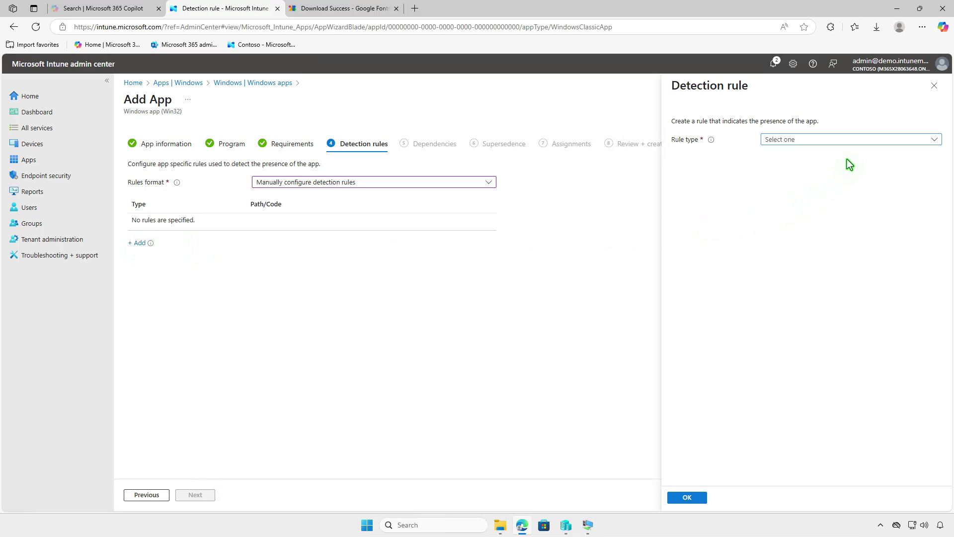
pyautogui.click(851, 141)
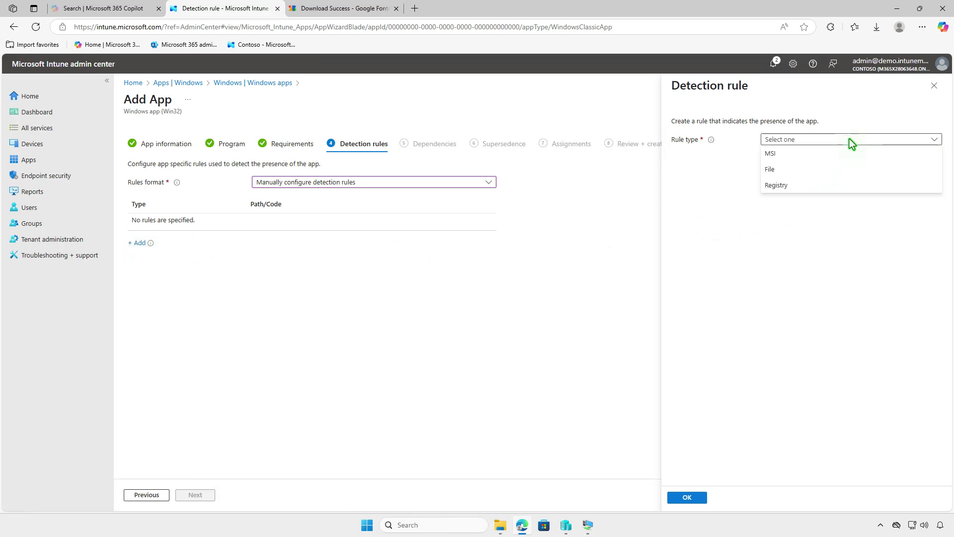
pyautogui.click(855, 168)
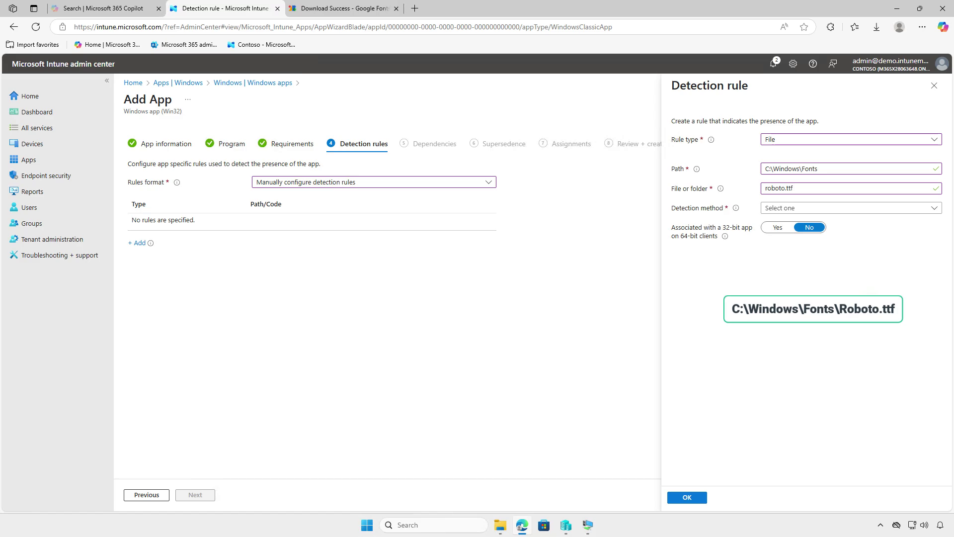
pyautogui.click(869, 205)
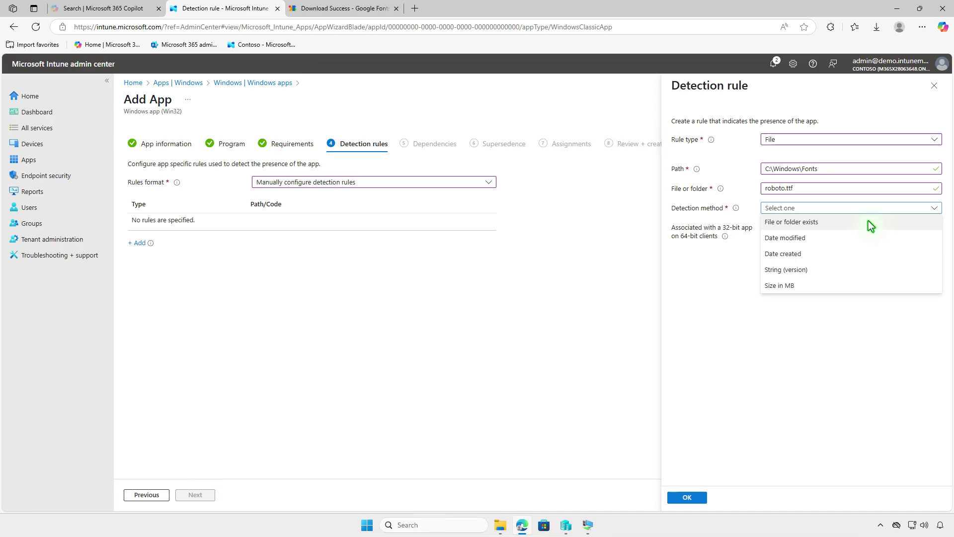
pyautogui.click(869, 223)
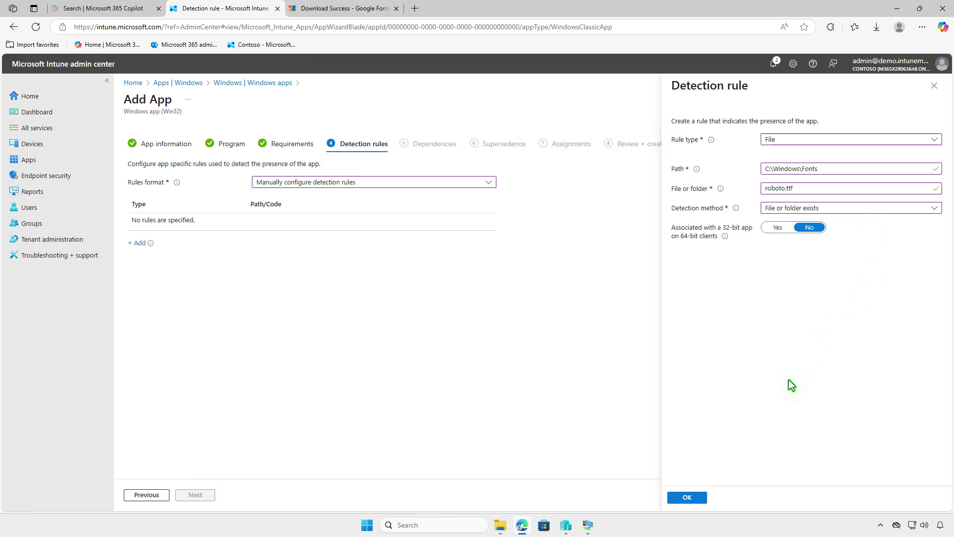
pyautogui.click(700, 496)
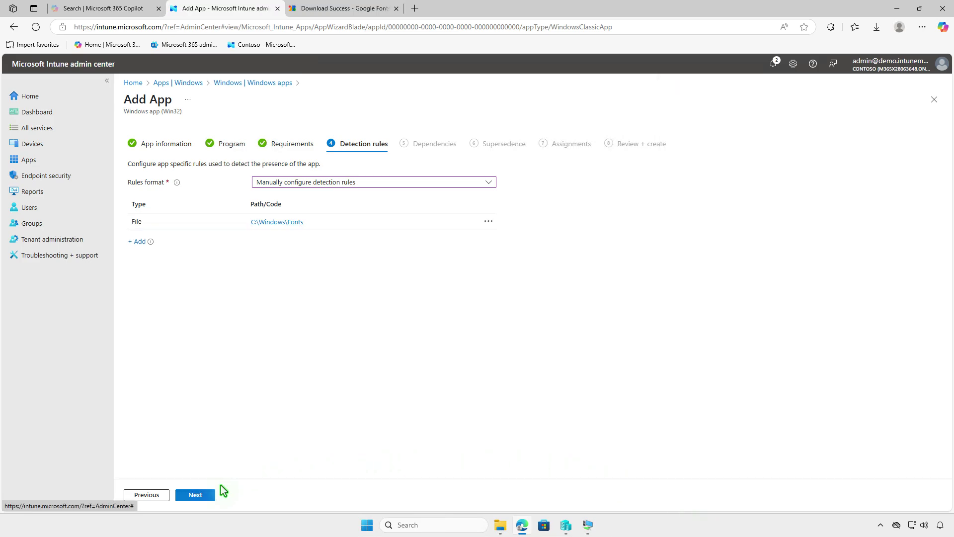
# - Move past the Dependencies and Supersedence pages without adding anything
pyautogui.click(204, 495)
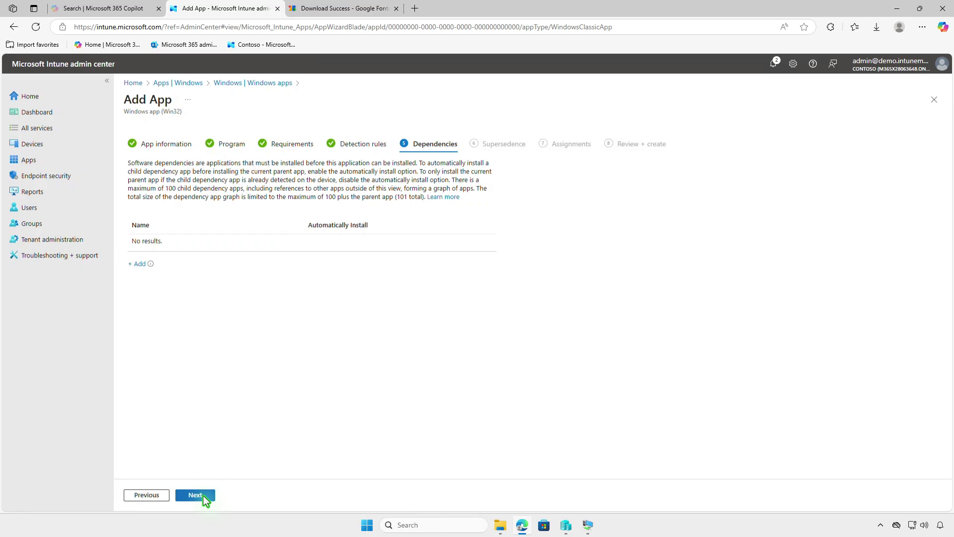
pyautogui.click(204, 496)
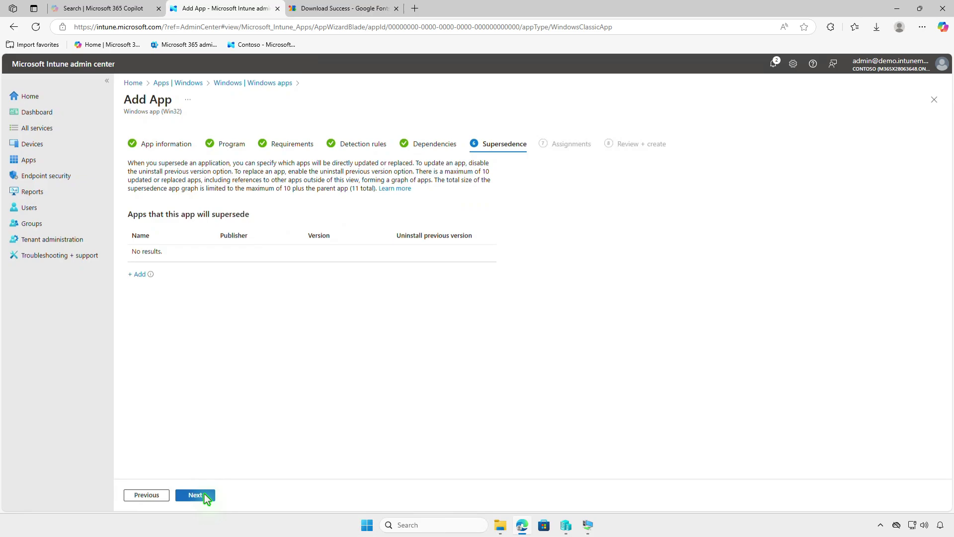
pyautogui.click(204, 496)
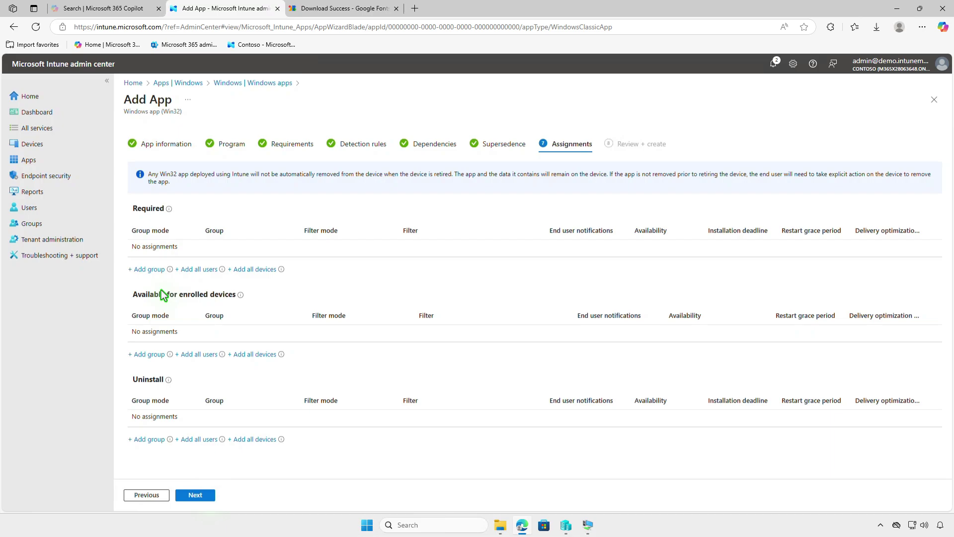
# - Assign the Fonts app as Required to the Test_Devices group and proceed to review
pyautogui.click(159, 275)
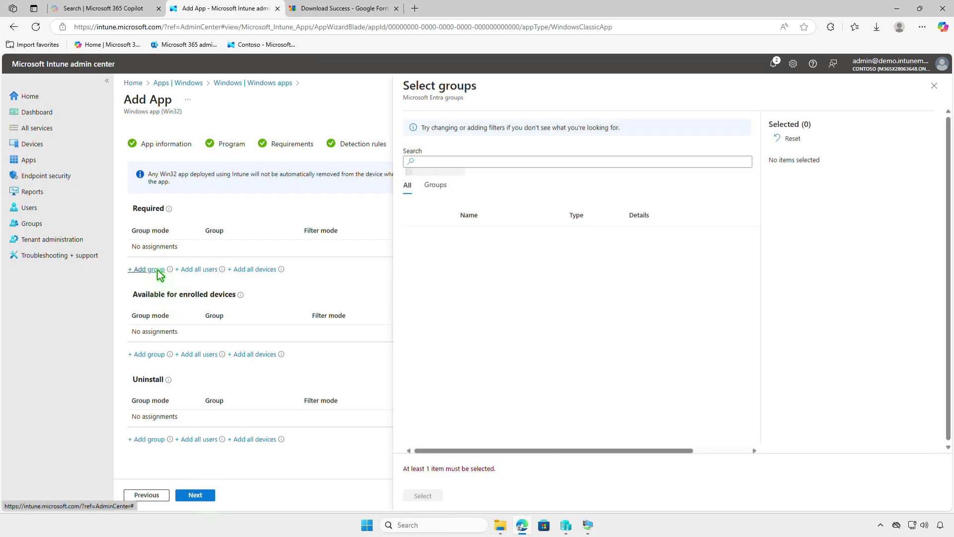
pyautogui.click(416, 238)
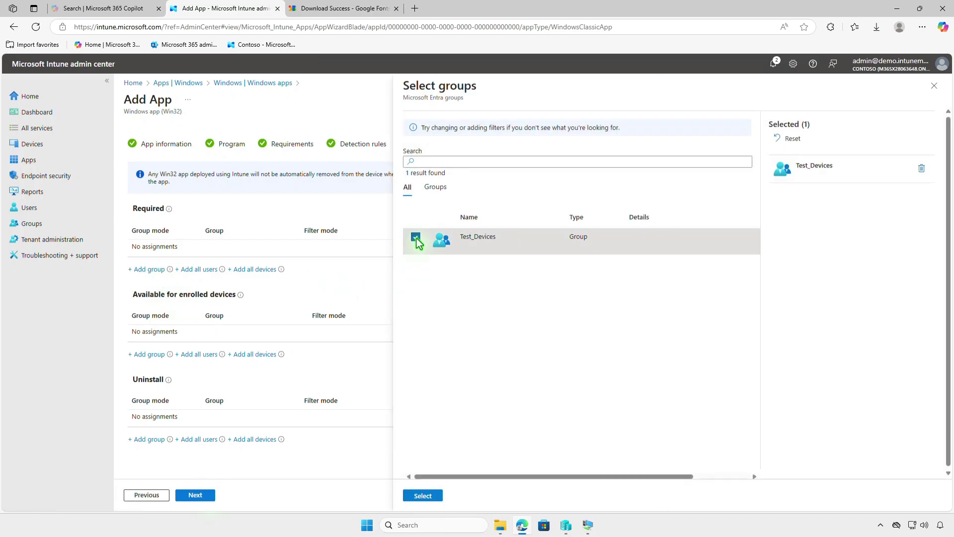
pyautogui.click(423, 495)
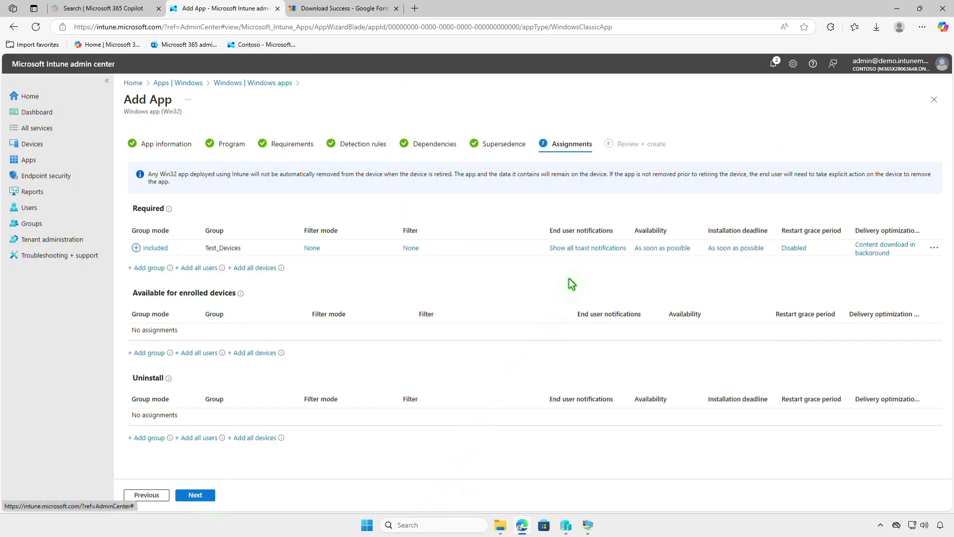
pyautogui.click(577, 249)
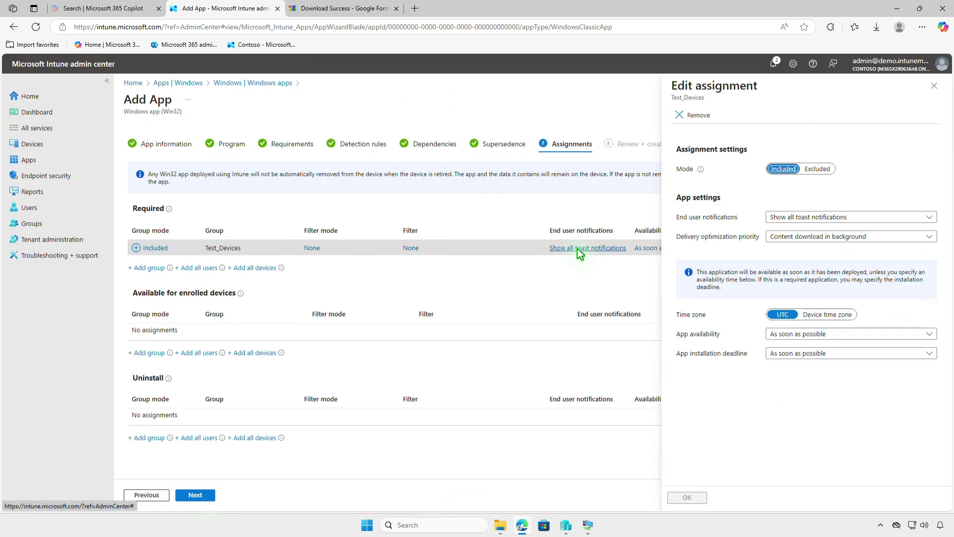
pyautogui.click(934, 86)
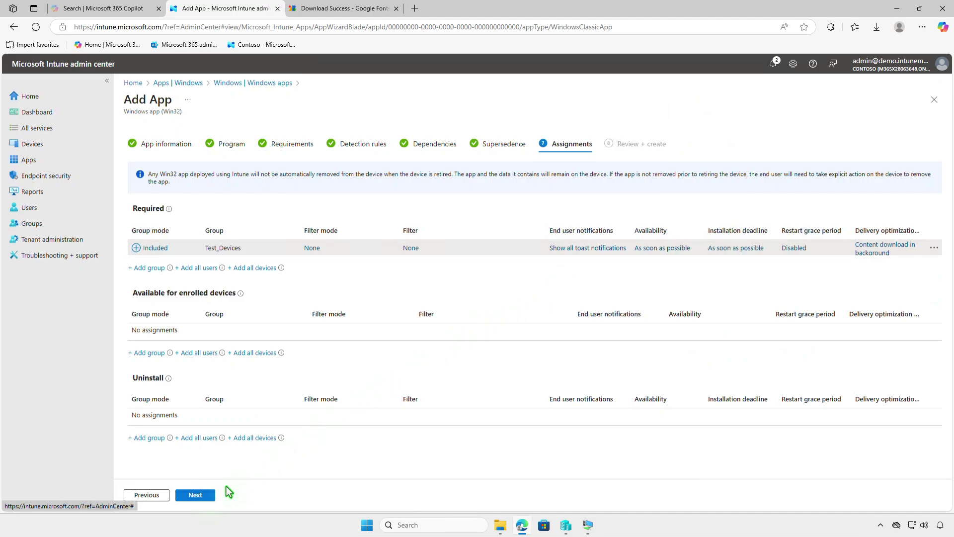
pyautogui.click(207, 495)
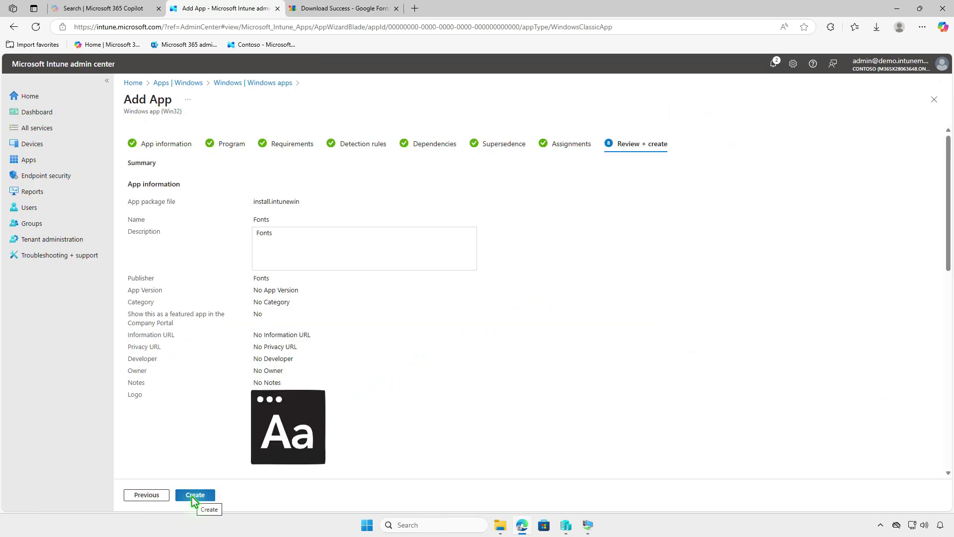
# - Create the Fonts app and minimize Edge once it is saved
pyautogui.click(194, 495)
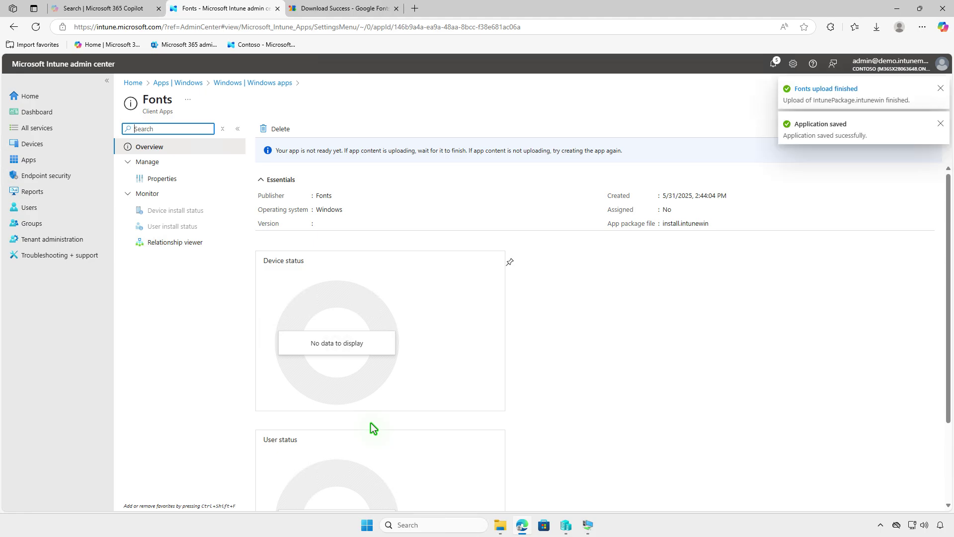
pyautogui.click(894, 11)
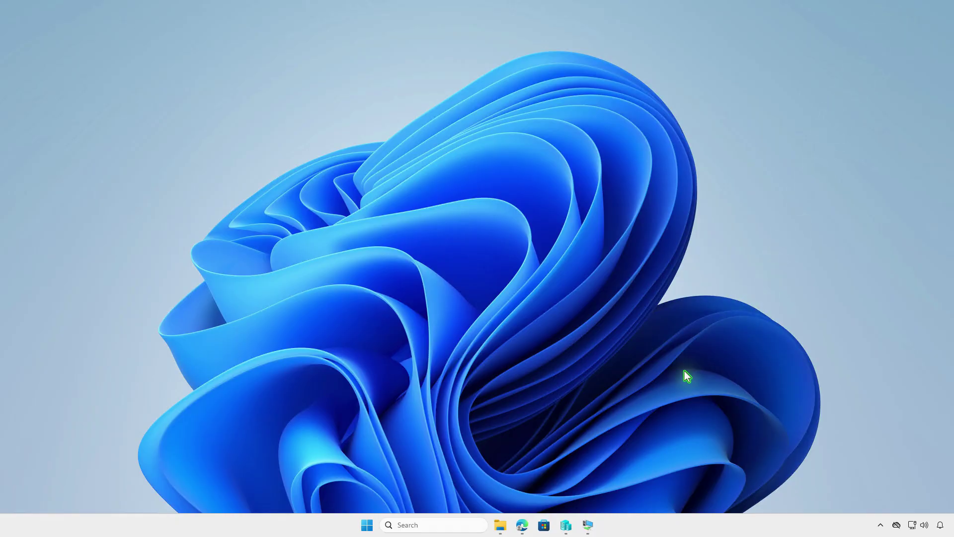
# - On the VM, view Access work or school > Contoso MDM info showing the 5/31/2025 3:29:29 PM sync
pyautogui.click(588, 523)
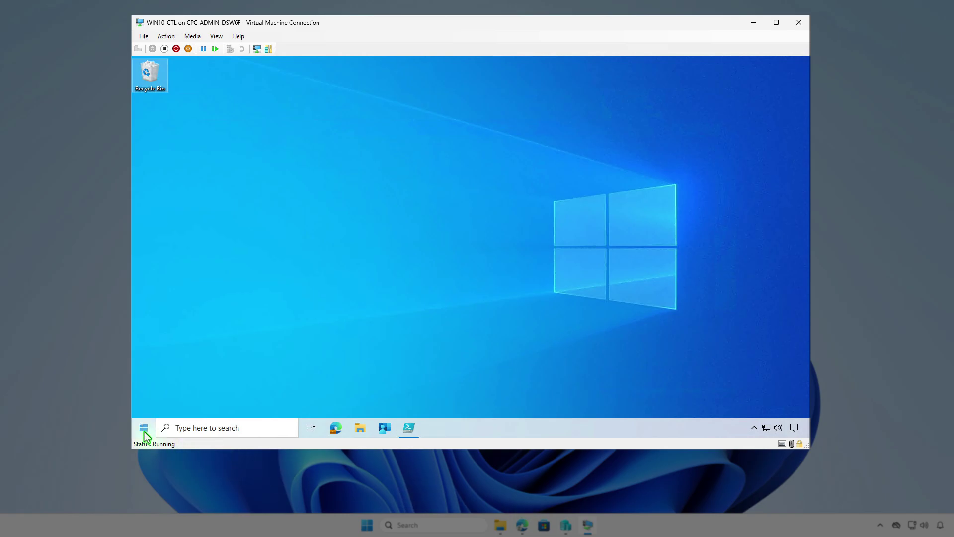
pyautogui.click(144, 430)
pyautogui.click(144, 430)
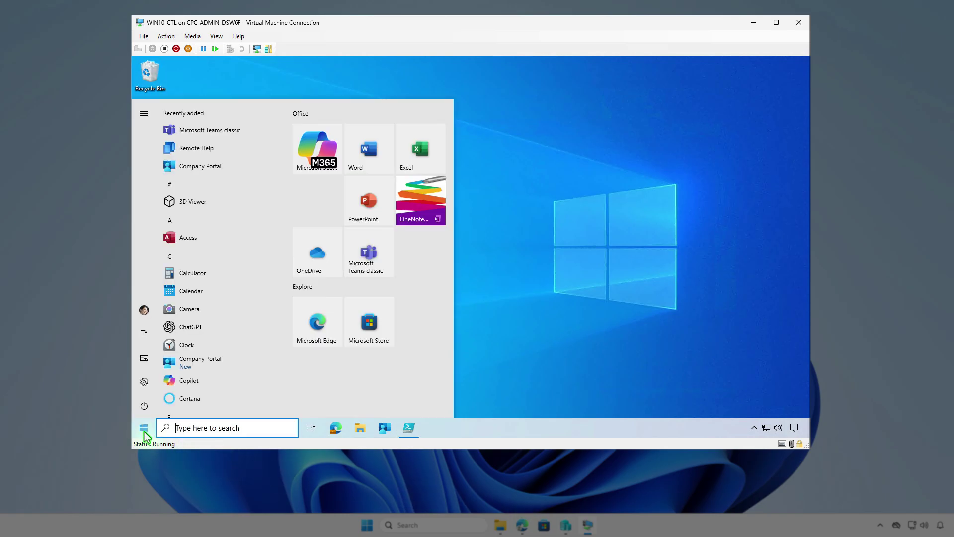
pyautogui.click(145, 314)
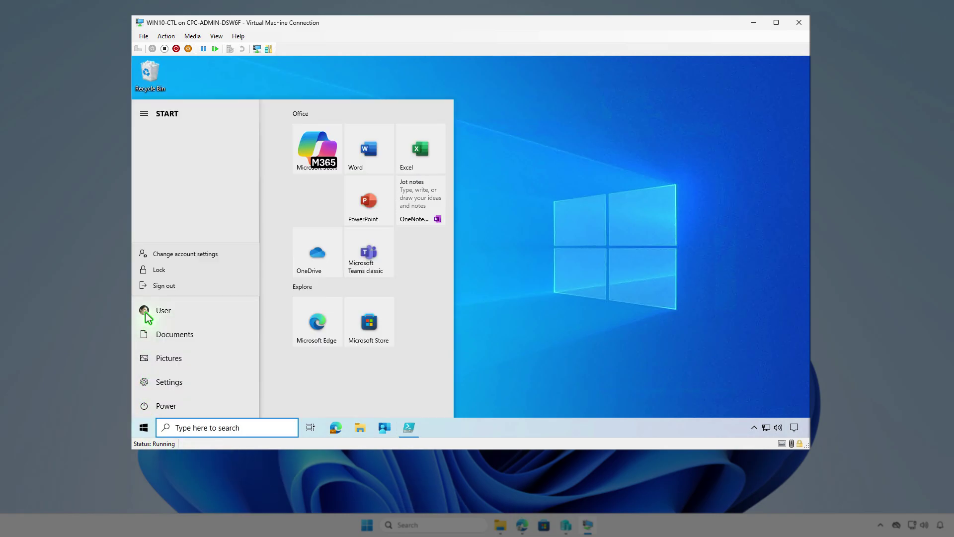
pyautogui.click(214, 258)
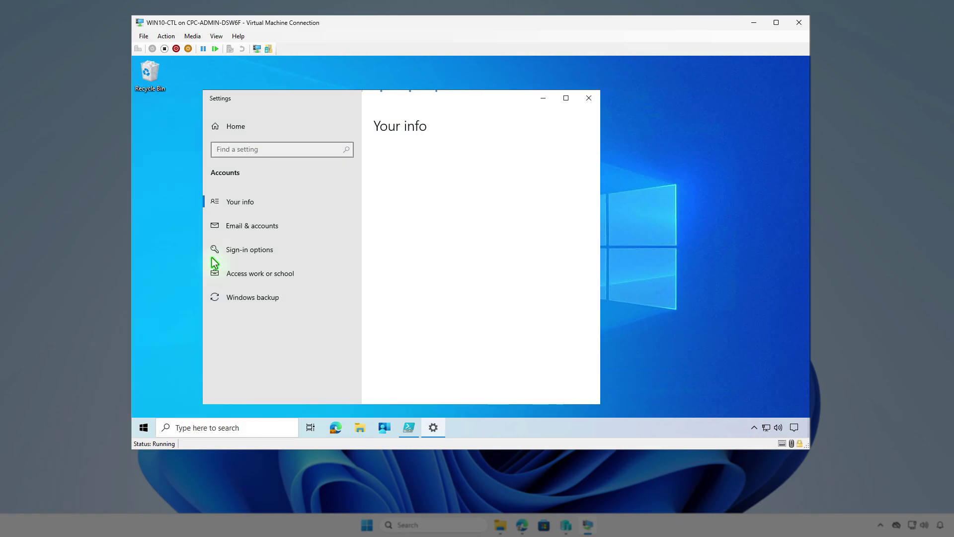
pyautogui.click(321, 275)
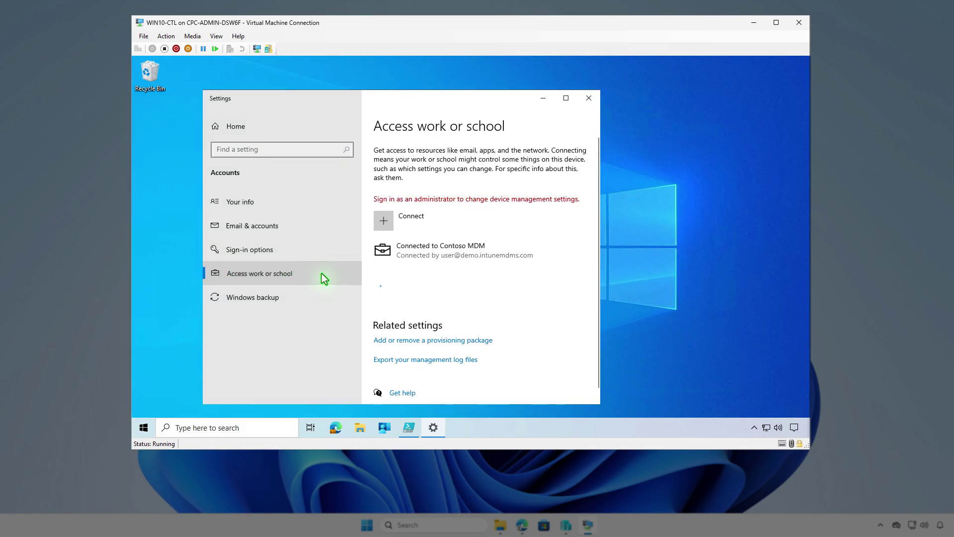
pyautogui.click(576, 258)
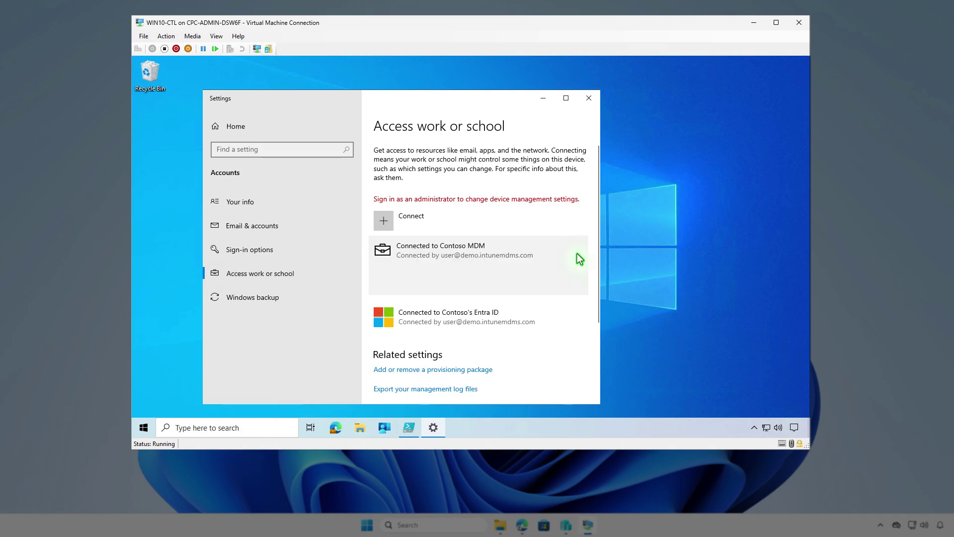
pyautogui.click(520, 280)
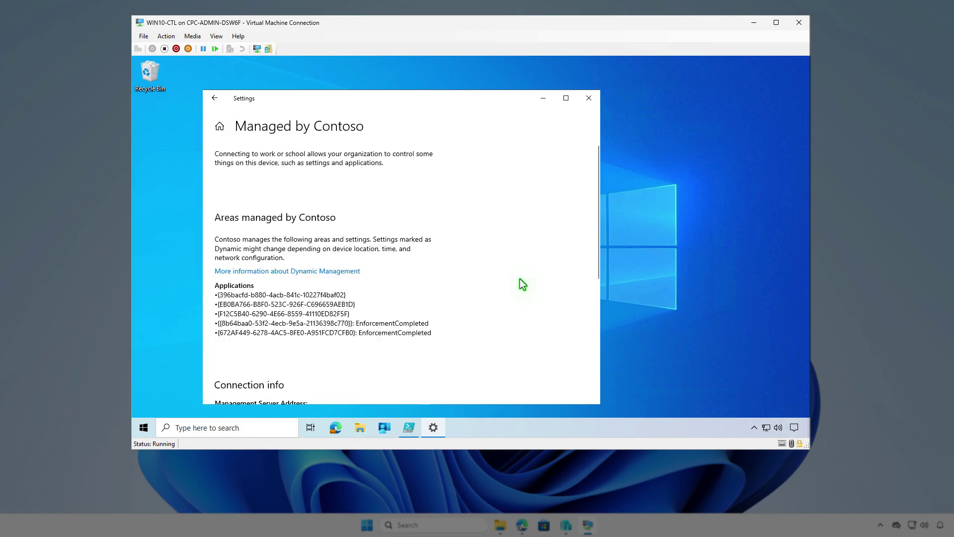
pyautogui.scroll(-3, 520, 280)
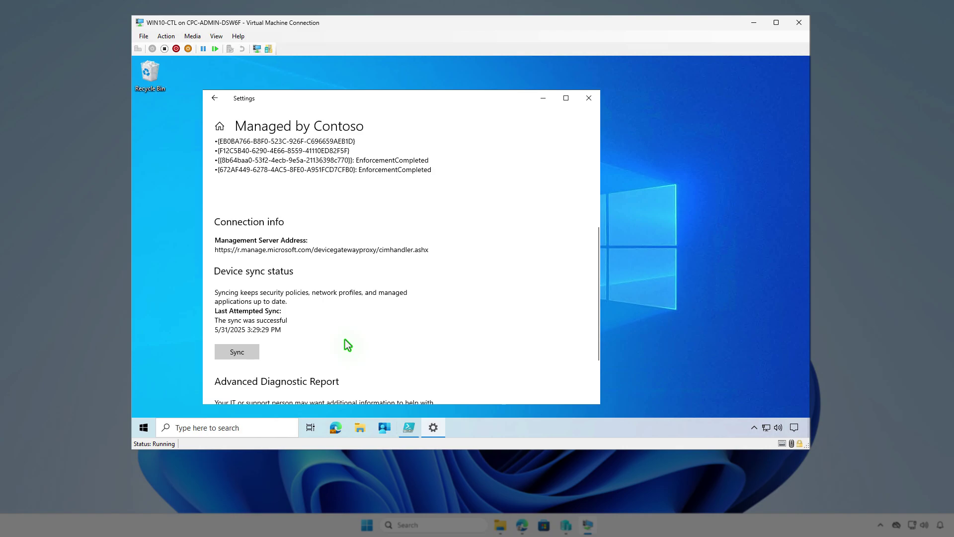
# - Sync the VM from Company Portal settings and confirm the Fonts installed-successfully notification
pyautogui.click(542, 99)
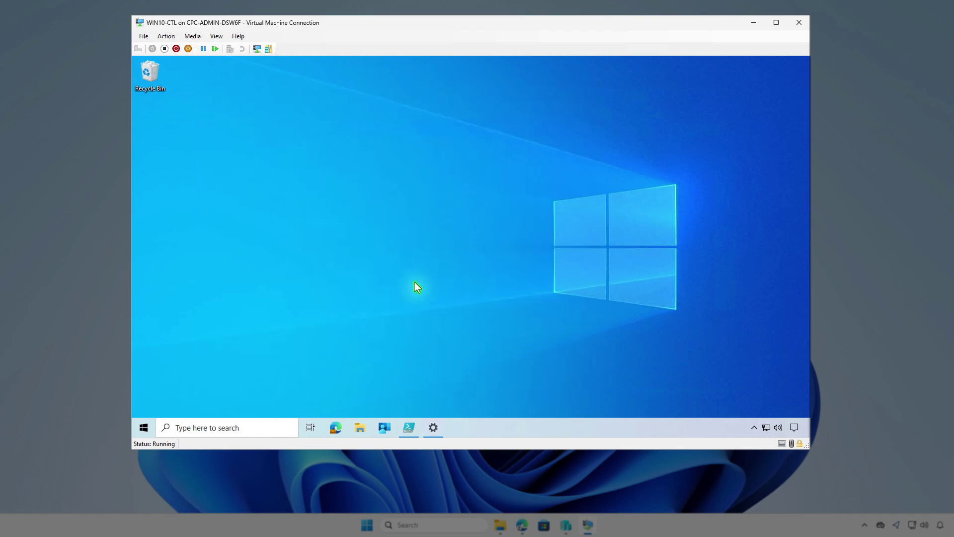
pyautogui.click(388, 429)
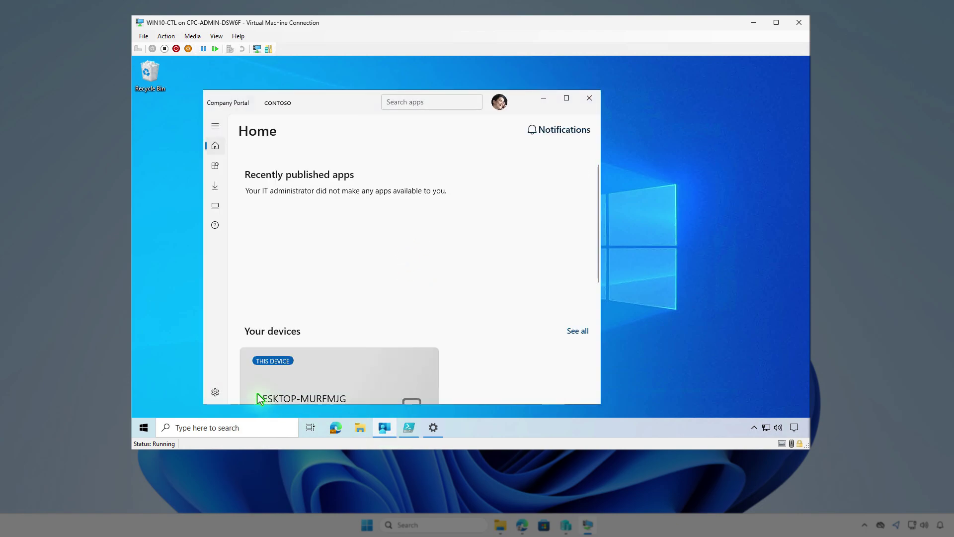
pyautogui.click(216, 393)
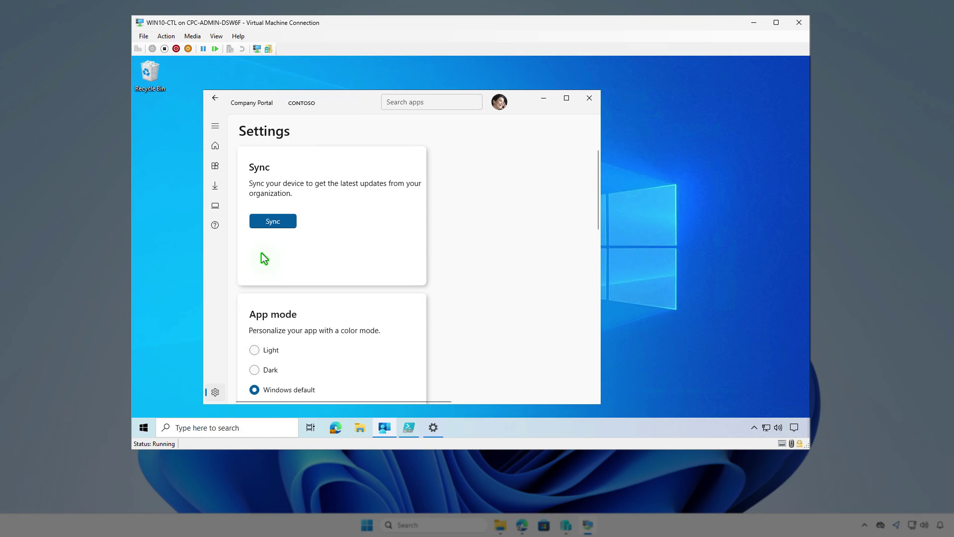
pyautogui.click(273, 226)
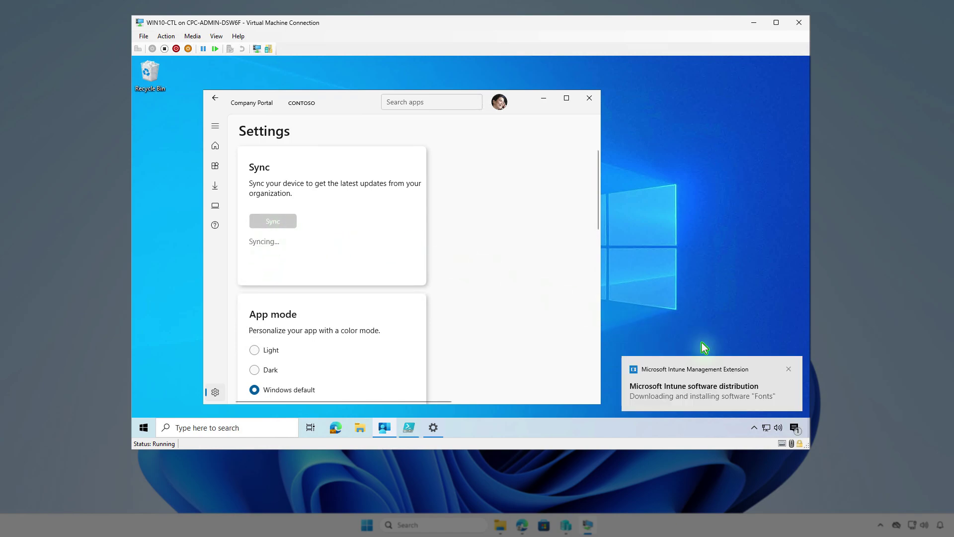
pyautogui.click(796, 430)
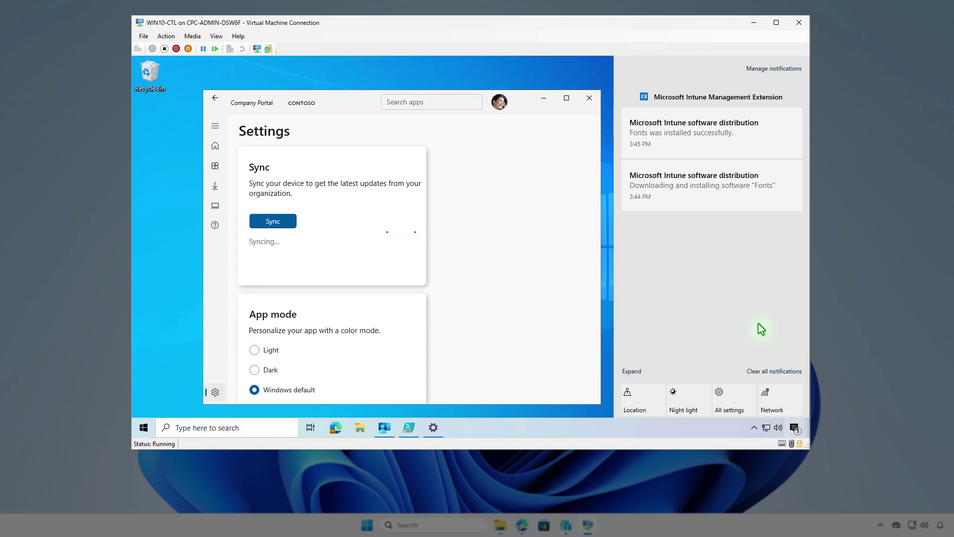
pyautogui.click(544, 99)
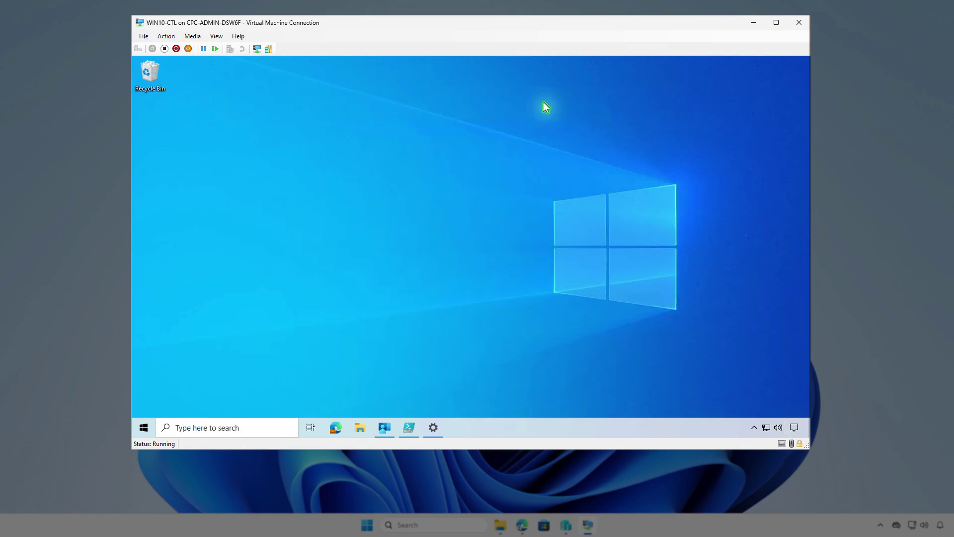
# - Open Control Panel in Large icons view and go to the Fonts folder
pyautogui.click(242, 422)
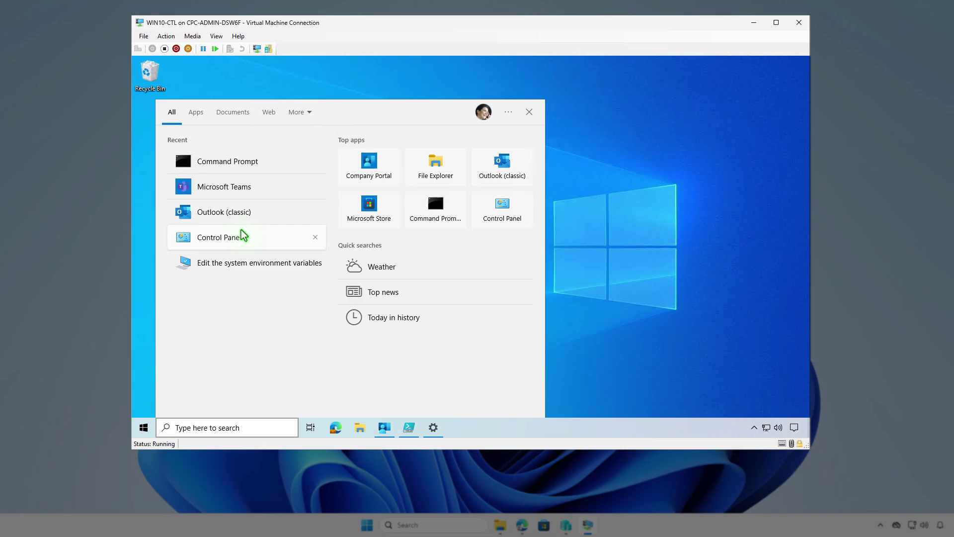
pyautogui.click(242, 238)
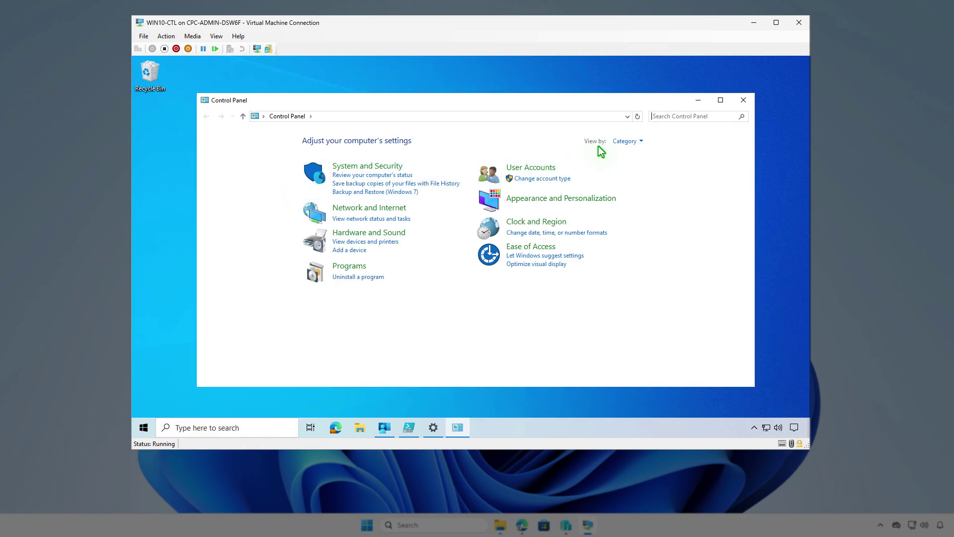
pyautogui.click(622, 141)
pyautogui.click(639, 169)
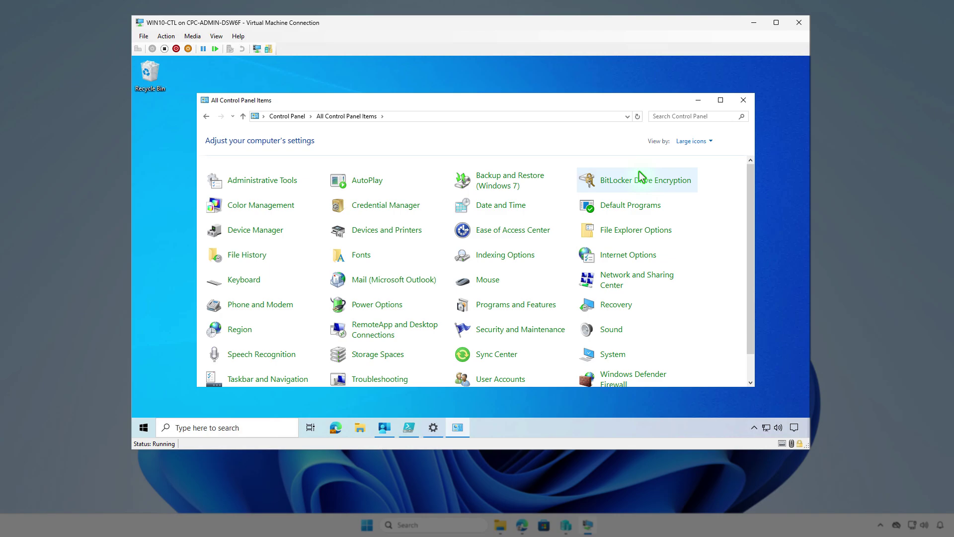
pyautogui.click(367, 262)
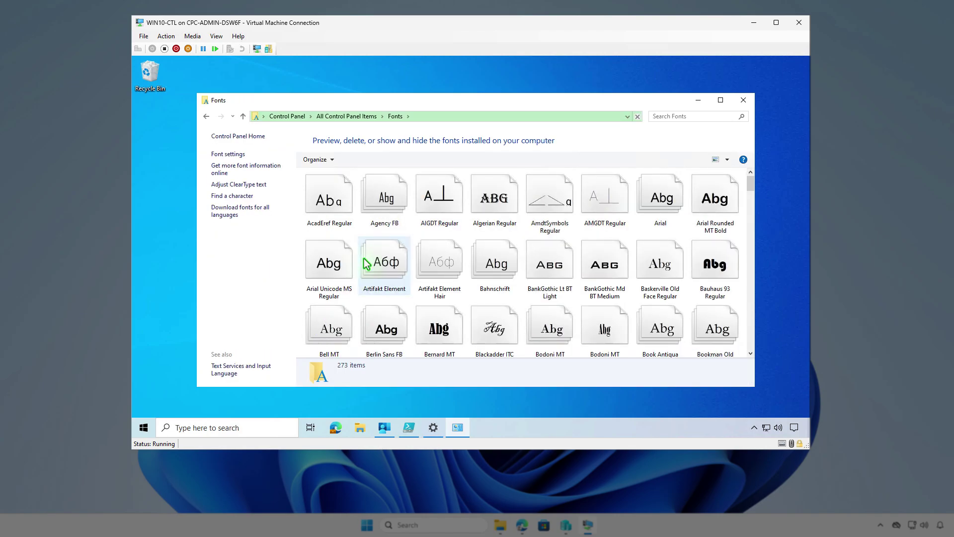
# - Search fonts for 'robo' and open the Roboto family to confirm its 36 fonts
pyautogui.click(691, 117)
pyautogui.write('robo')
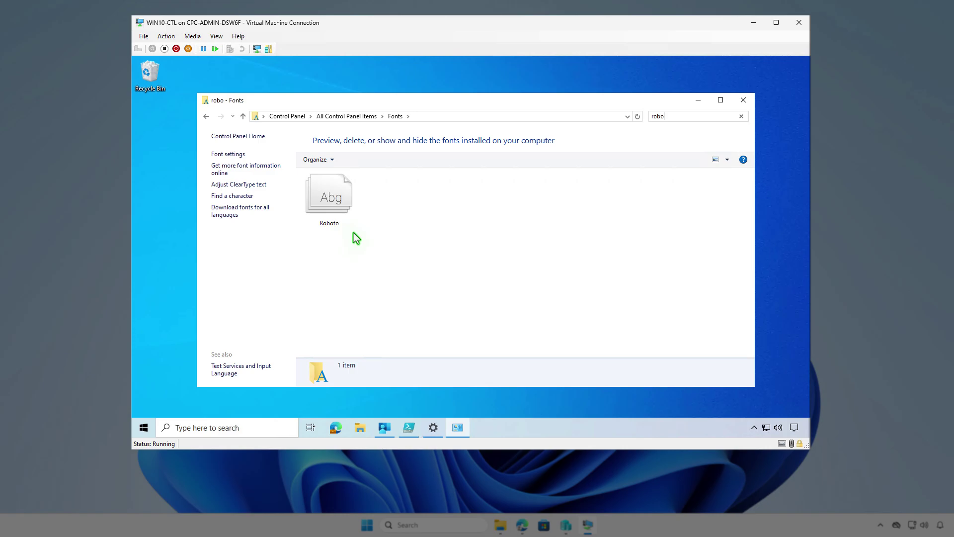
pyautogui.click(334, 209)
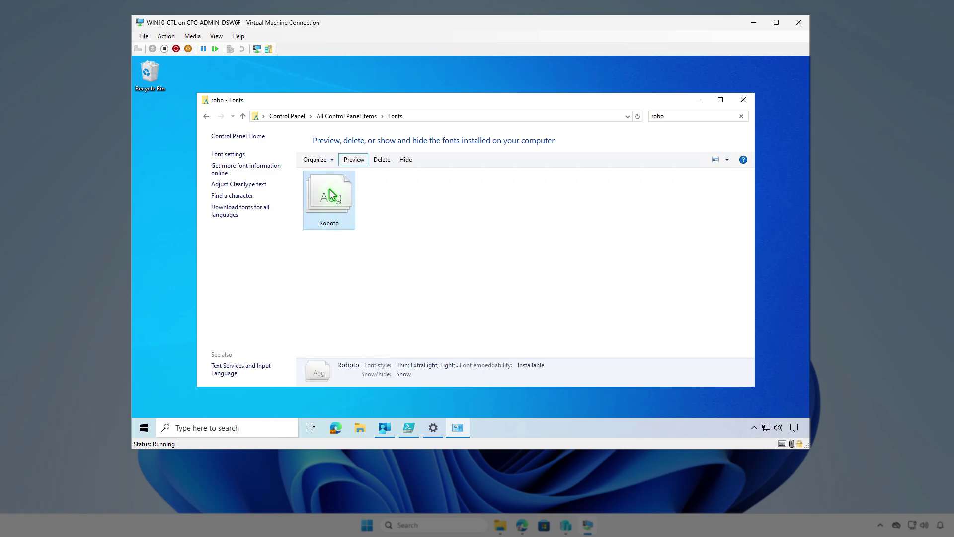
pyautogui.doubleClick(329, 189)
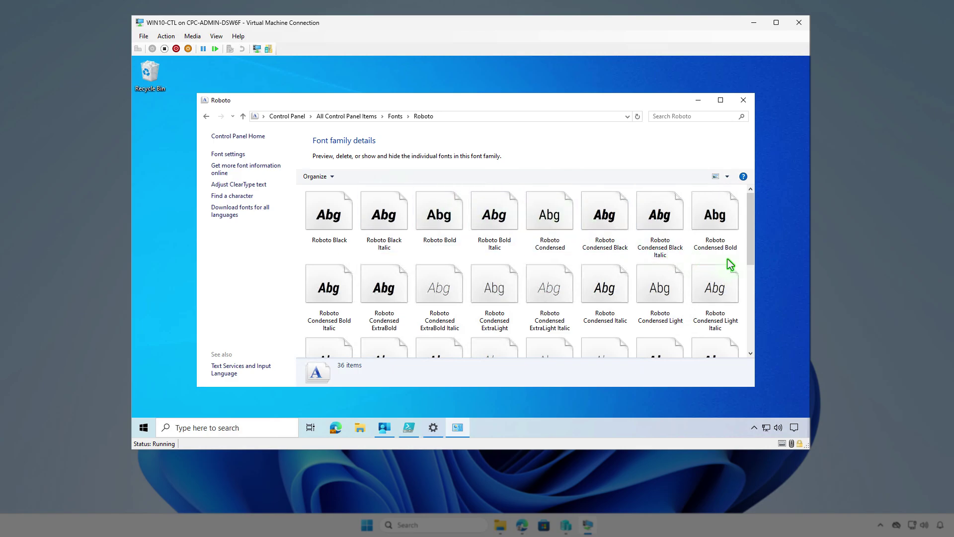
pyautogui.moveTo(751, 239); pyautogui.dragTo(745, 211)
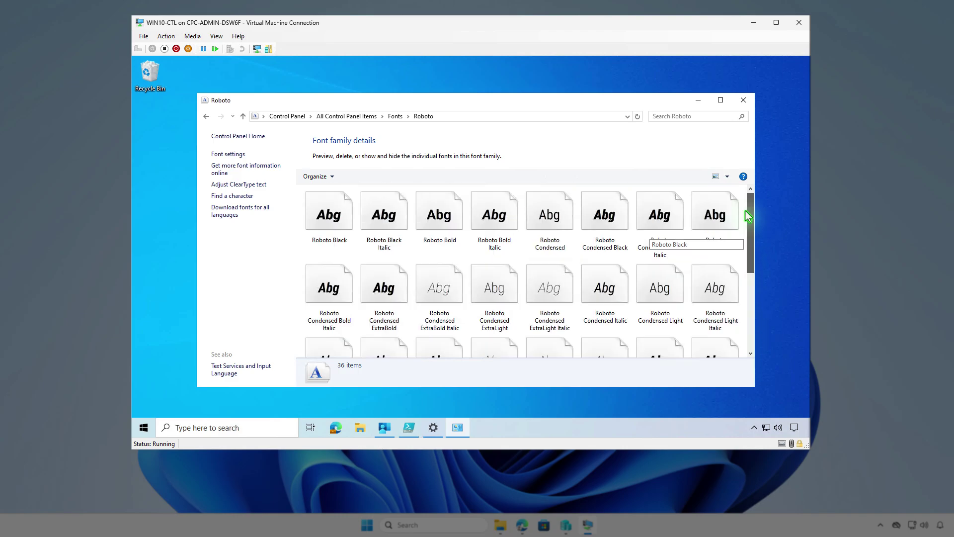
pyautogui.click(742, 101)
# - Refresh the Fonts app page in Edge and check Device install status shows one Installed device
pyautogui.click(755, 25)
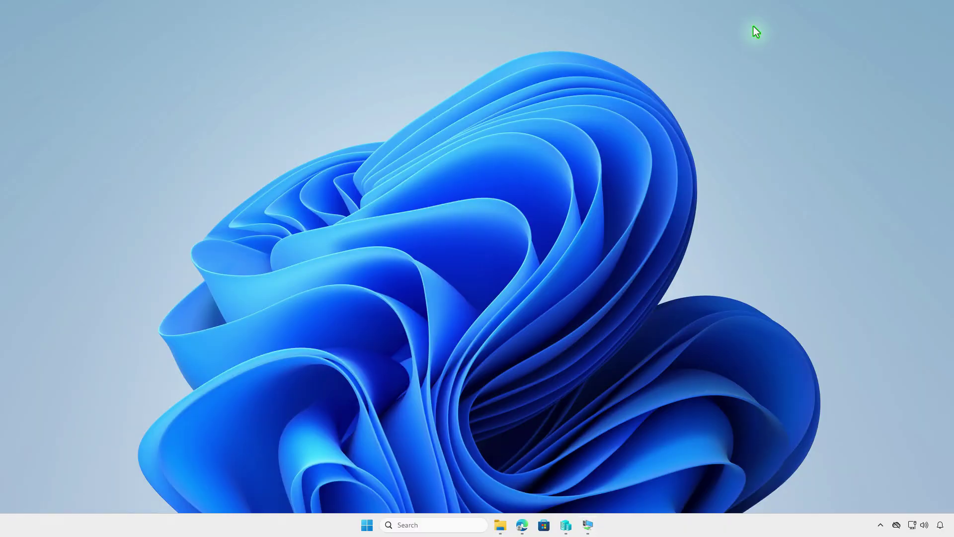
pyautogui.click(523, 526)
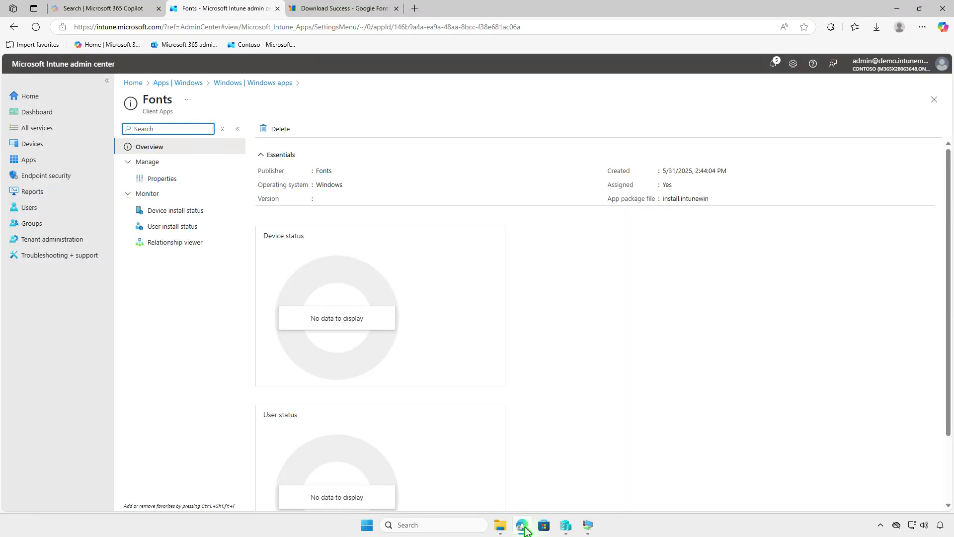
pyautogui.click(35, 28)
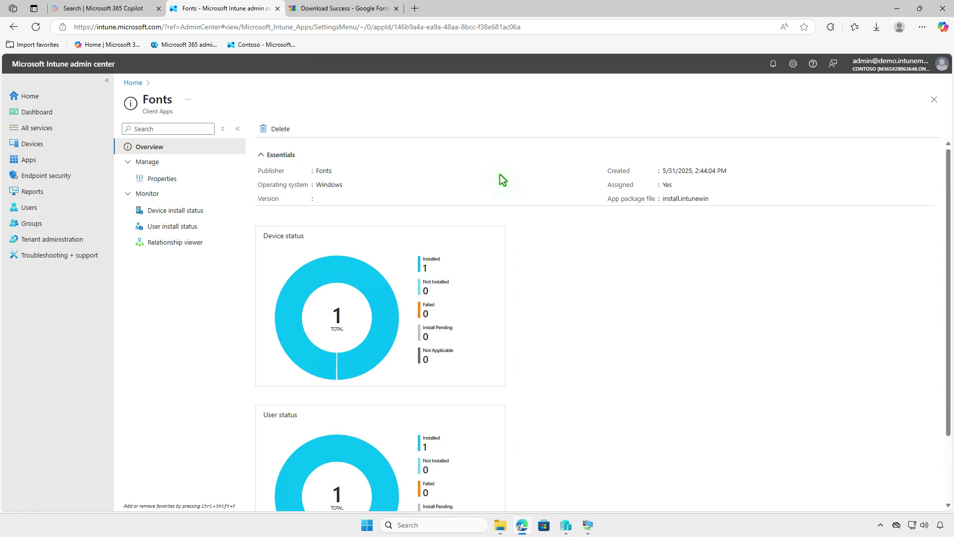
pyautogui.click(199, 213)
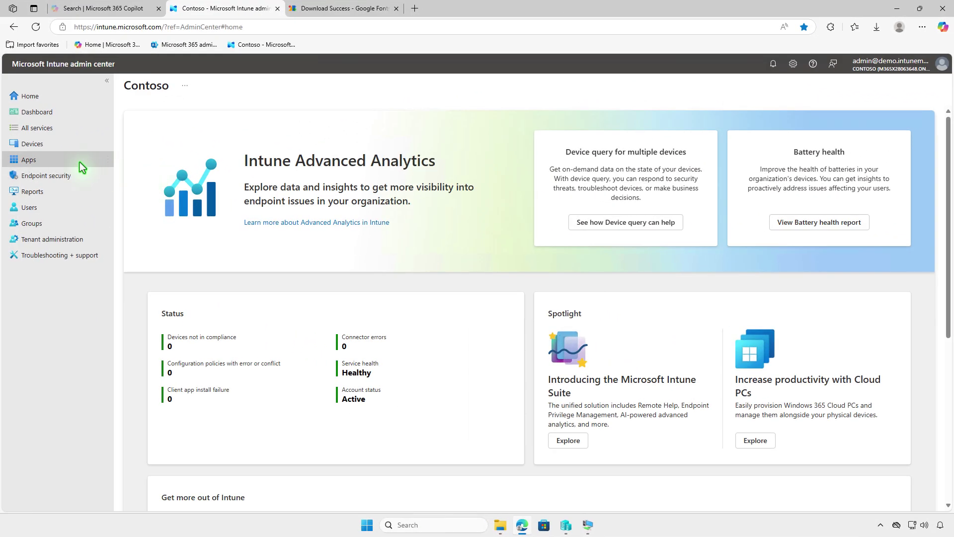
# - Go to the Fonts app's properties under Windows apps and edit its assignments
pyautogui.click(79, 162)
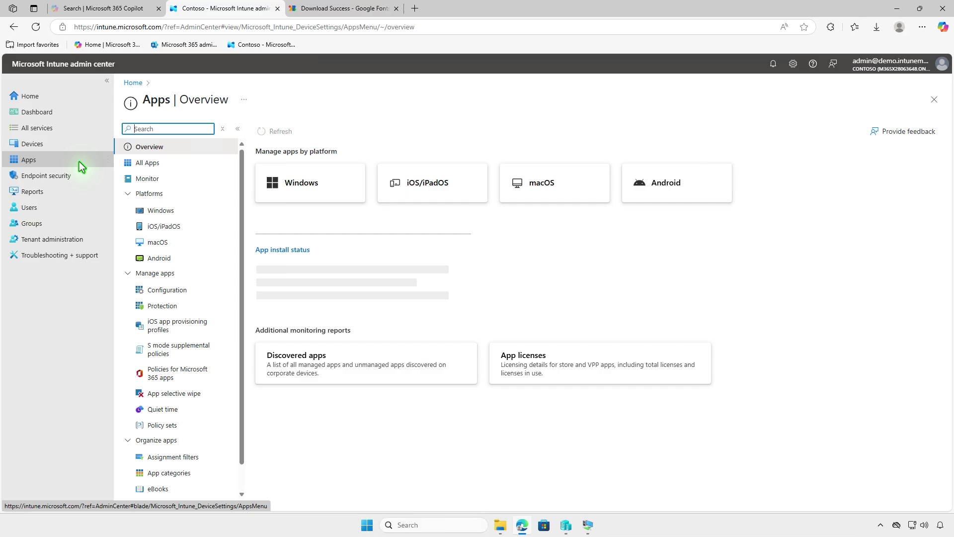
pyautogui.click(183, 211)
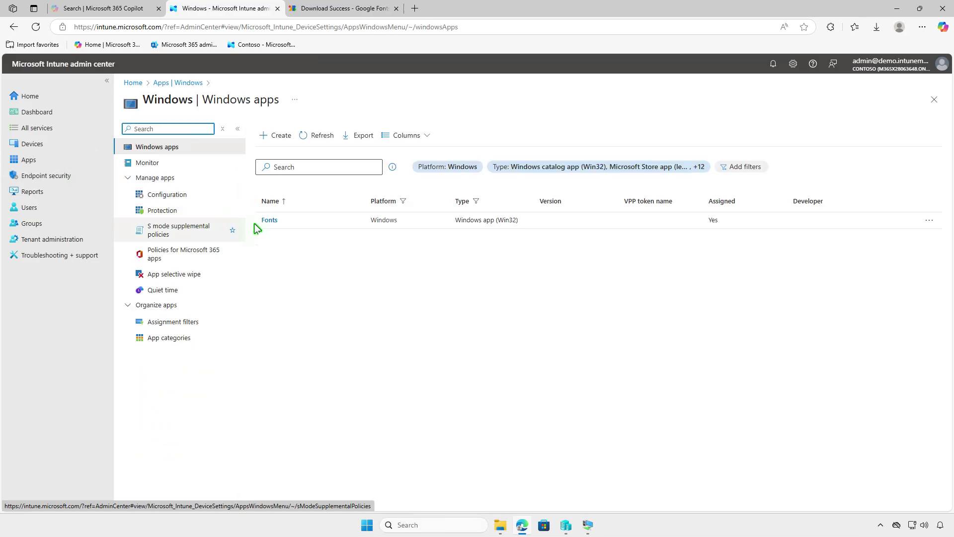
pyautogui.click(271, 220)
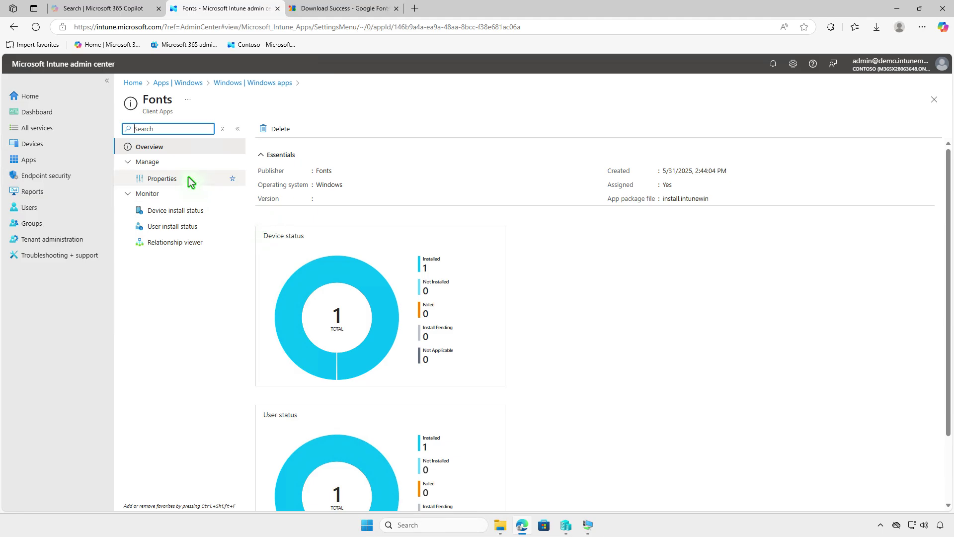
pyautogui.click(162, 178)
pyautogui.scroll(-12, 443, 296)
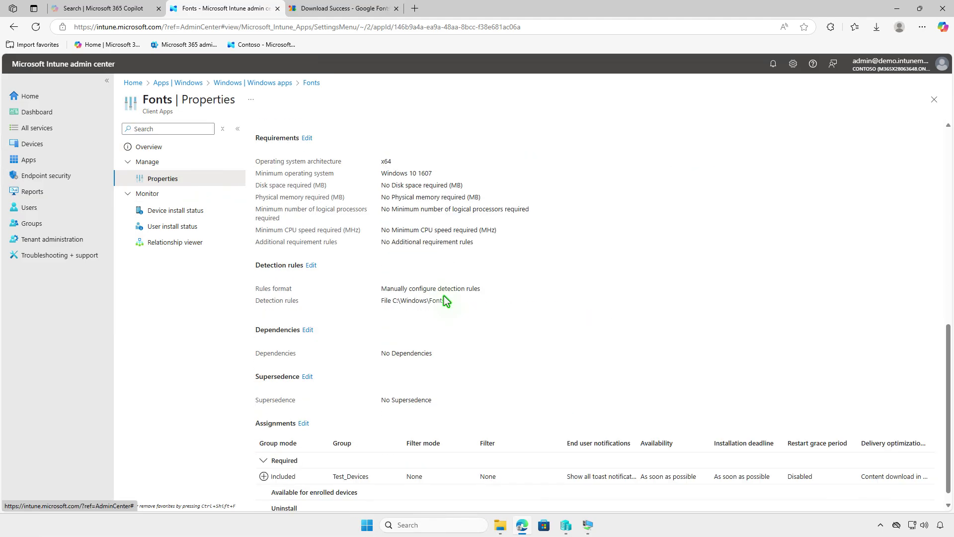
pyautogui.click(307, 410)
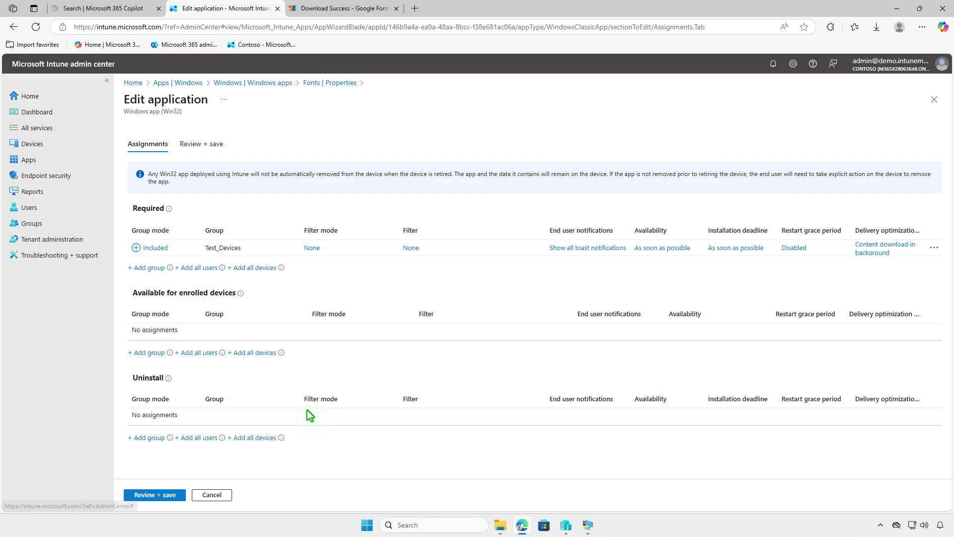
# - Remove Test_Devices from Required, add it under Uninstall, and save
pyautogui.click(929, 249)
pyautogui.click(894, 259)
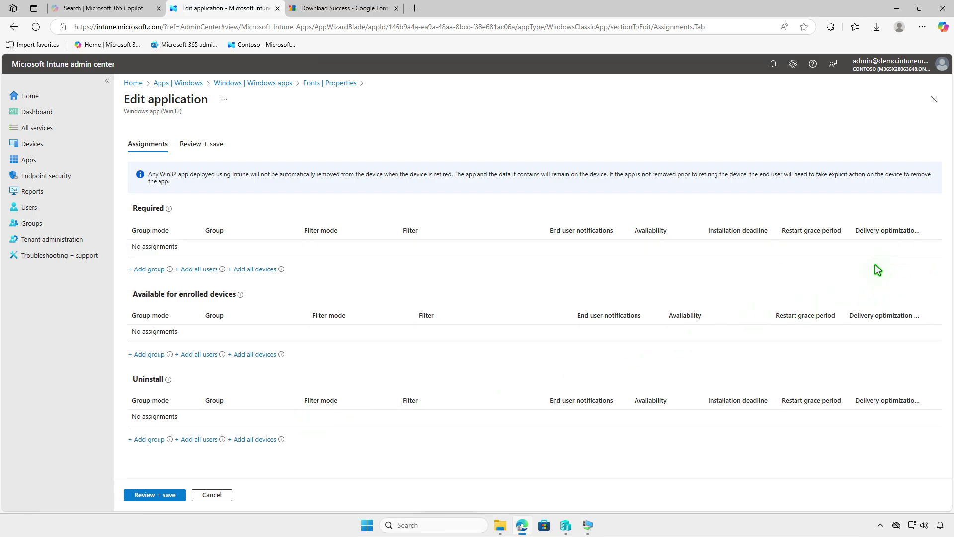
pyautogui.click(147, 440)
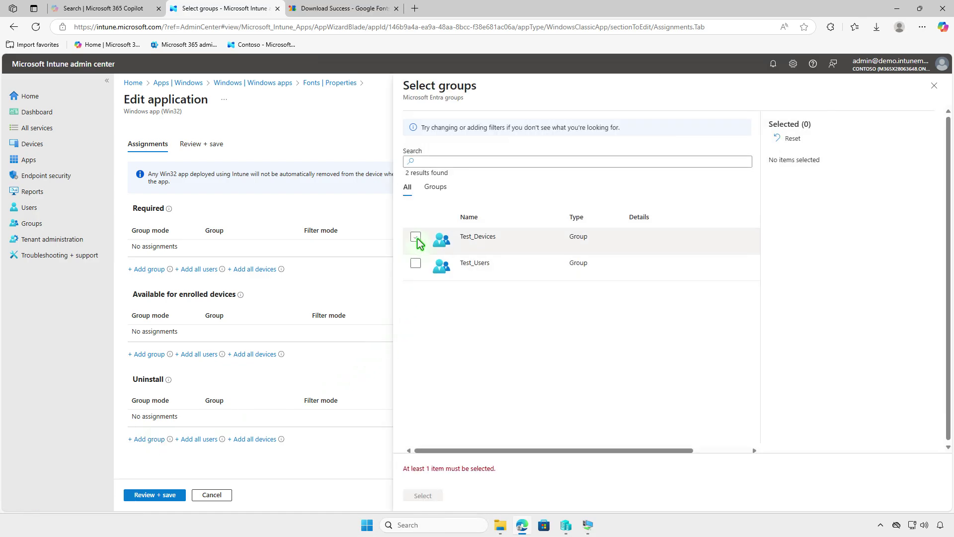
pyautogui.click(416, 238)
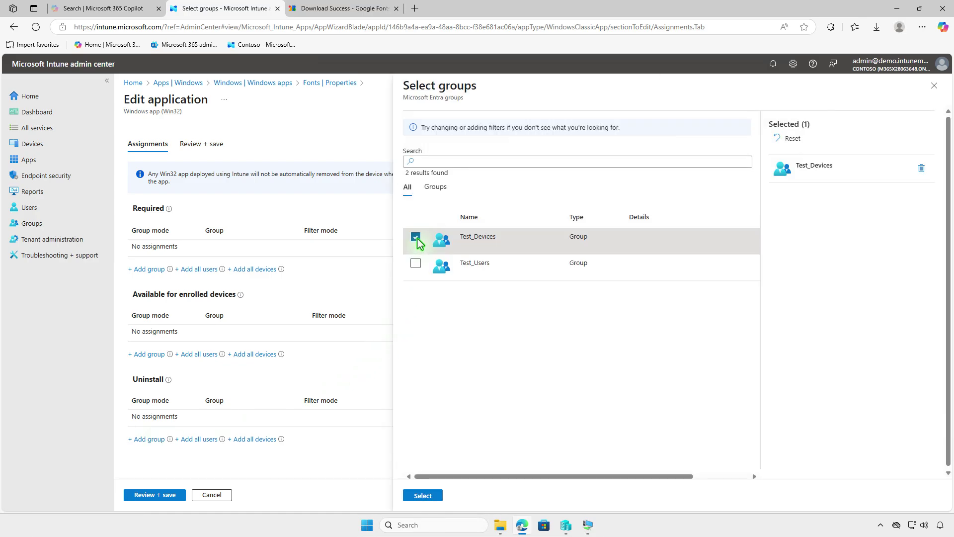
pyautogui.click(430, 496)
pyautogui.click(155, 494)
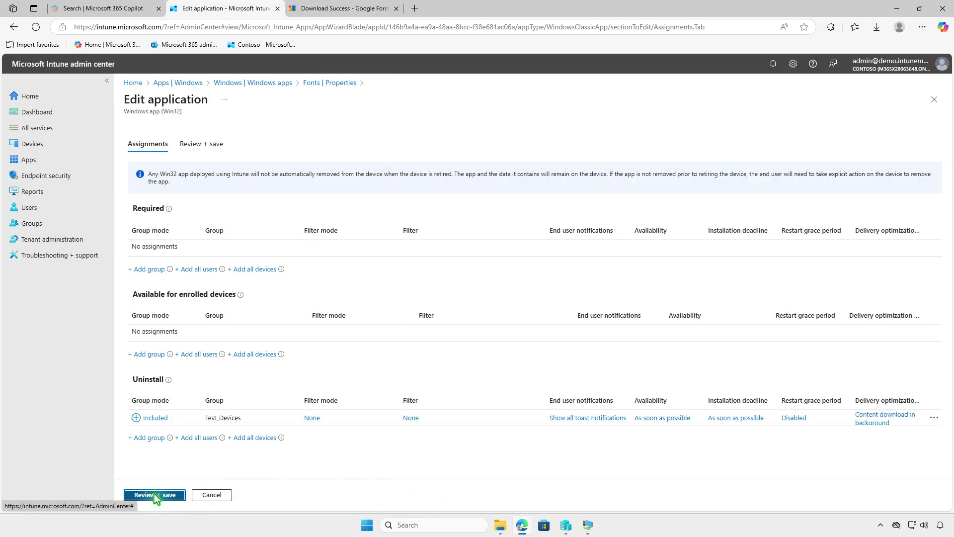
pyautogui.click(144, 495)
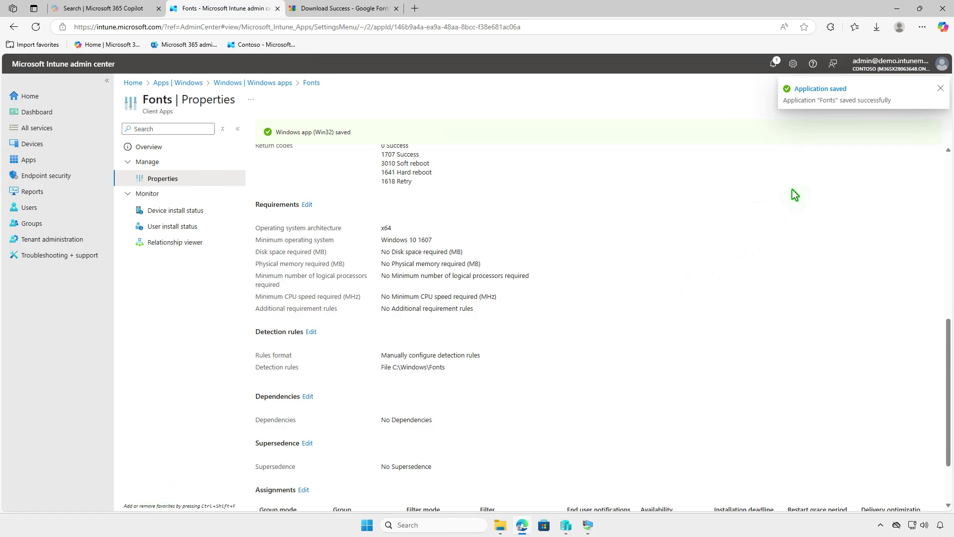
# - Sync Company Portal on the test VM and view the Fonts download-and-uninstall notification
pyautogui.click(898, 8)
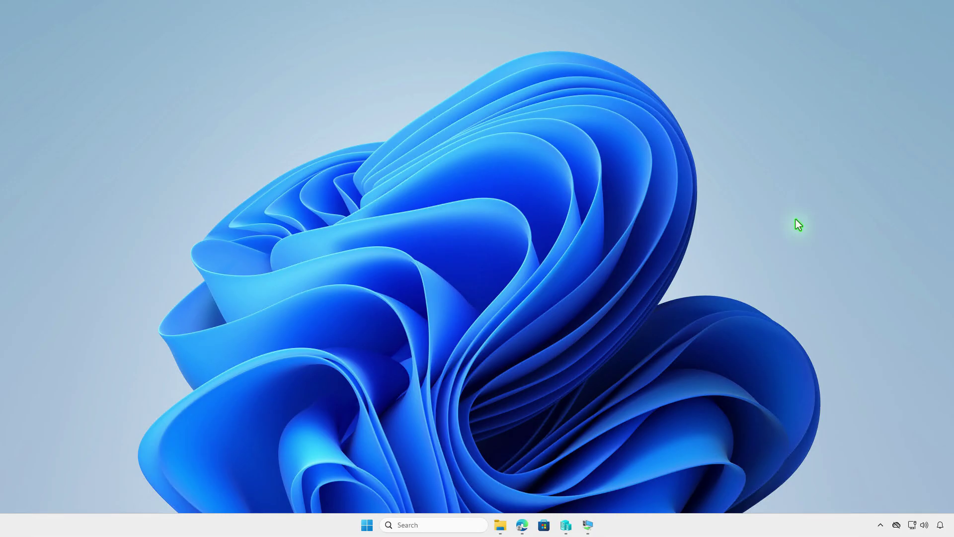
pyautogui.click(588, 526)
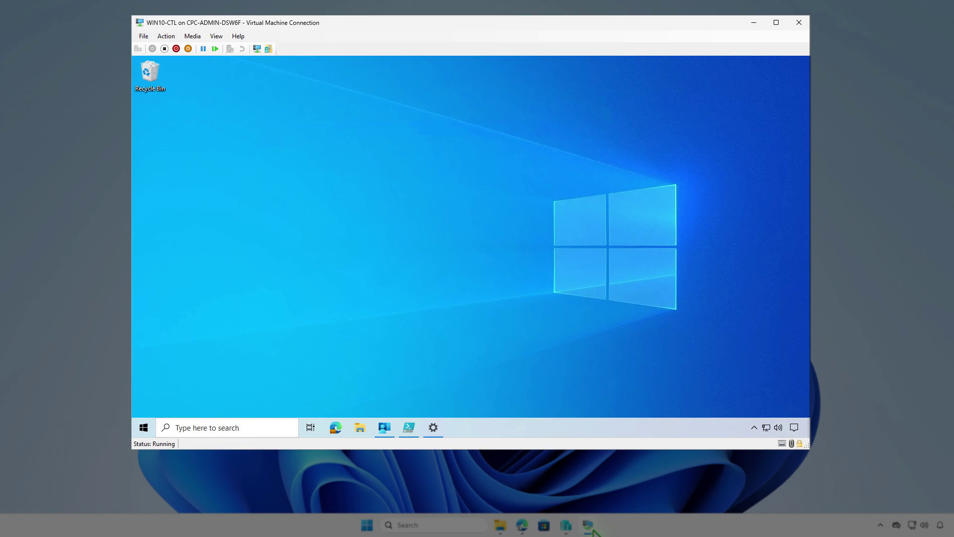
pyautogui.click(387, 431)
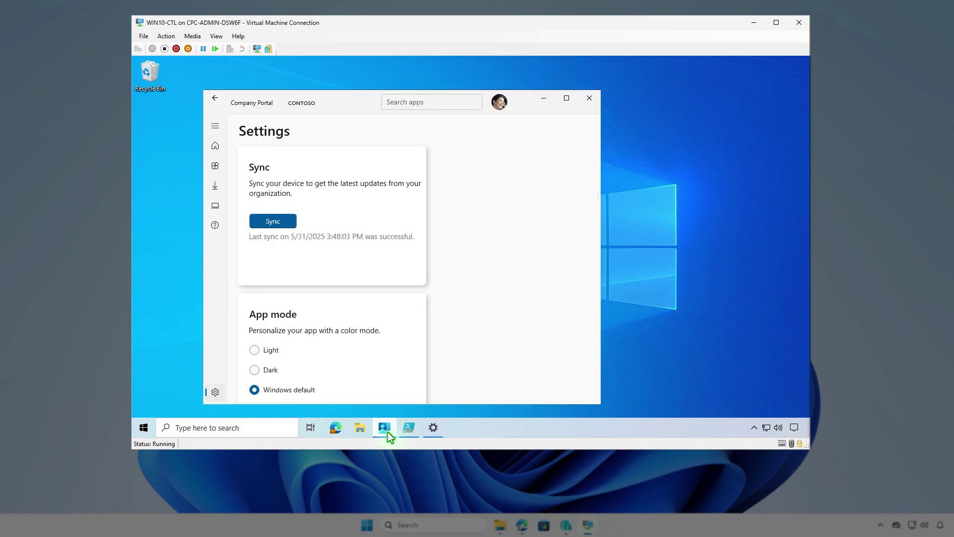
pyautogui.click(282, 222)
pyautogui.click(283, 222)
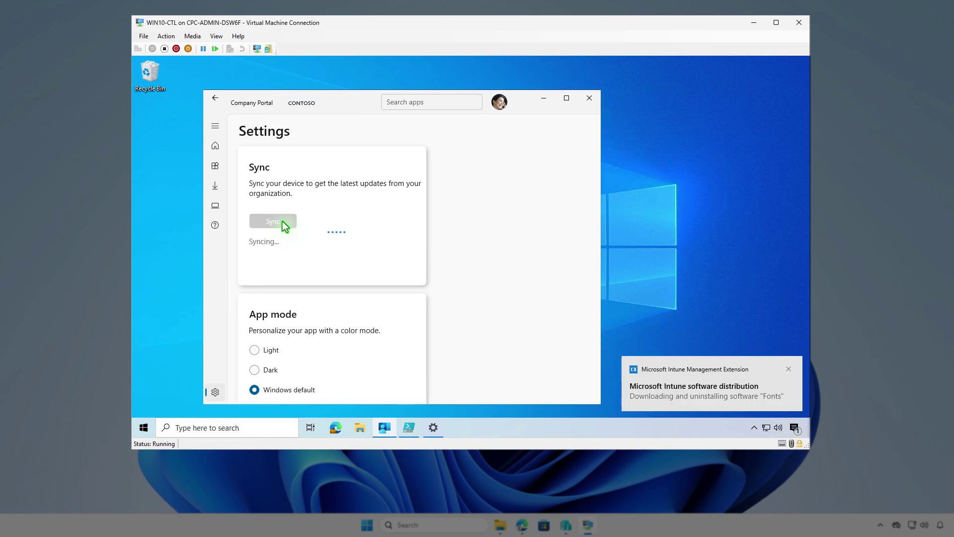
pyautogui.click(794, 428)
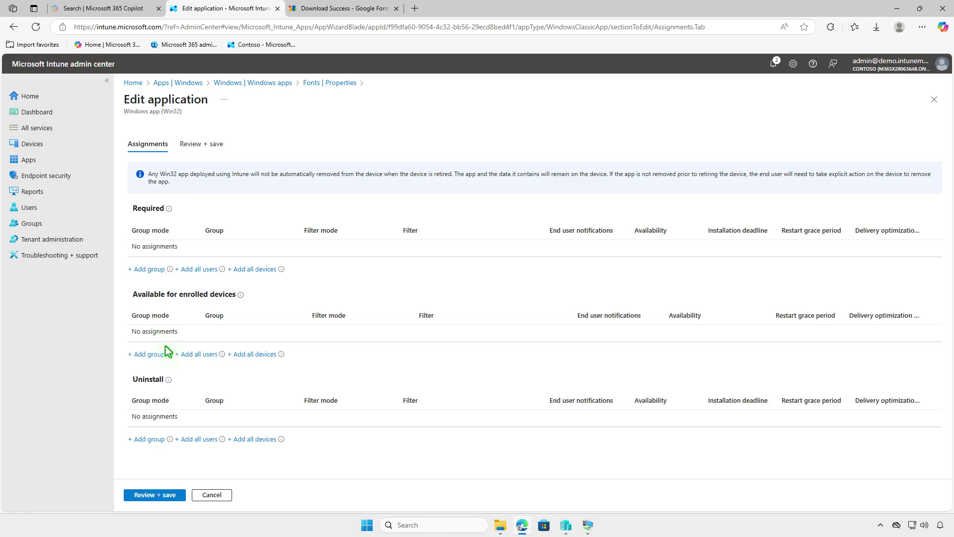
# - Assign Test_Users under Available for enrolled devices and save the Fonts assignments
pyautogui.click(148, 354)
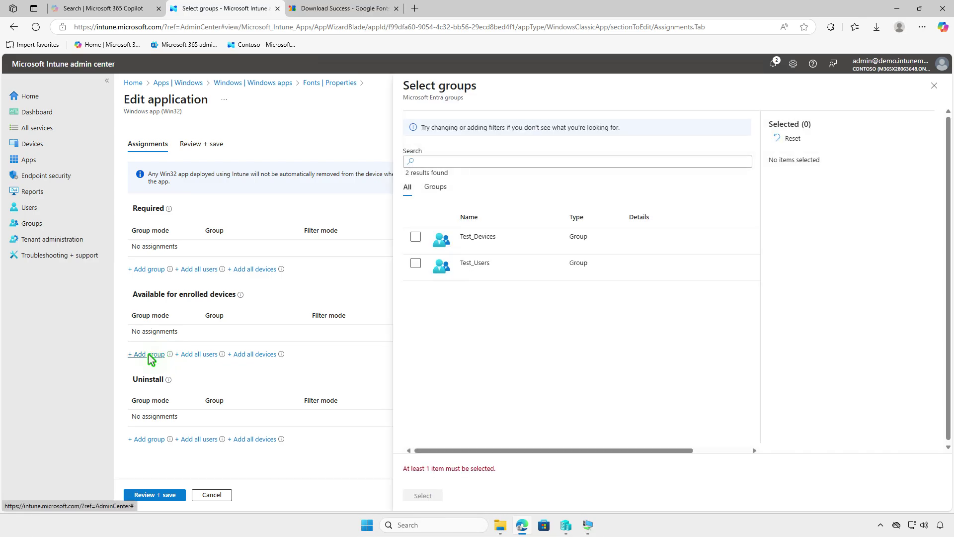
pyautogui.click(416, 263)
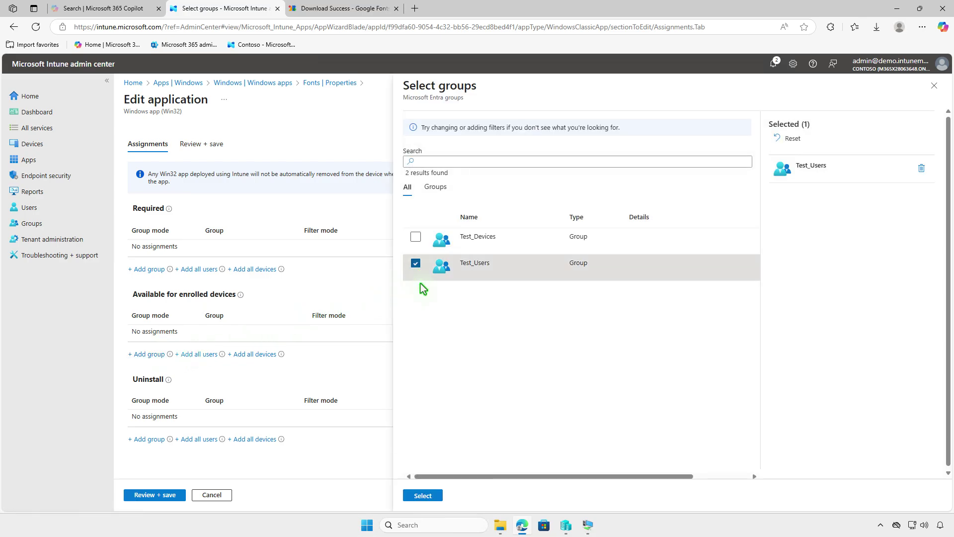
pyautogui.click(423, 497)
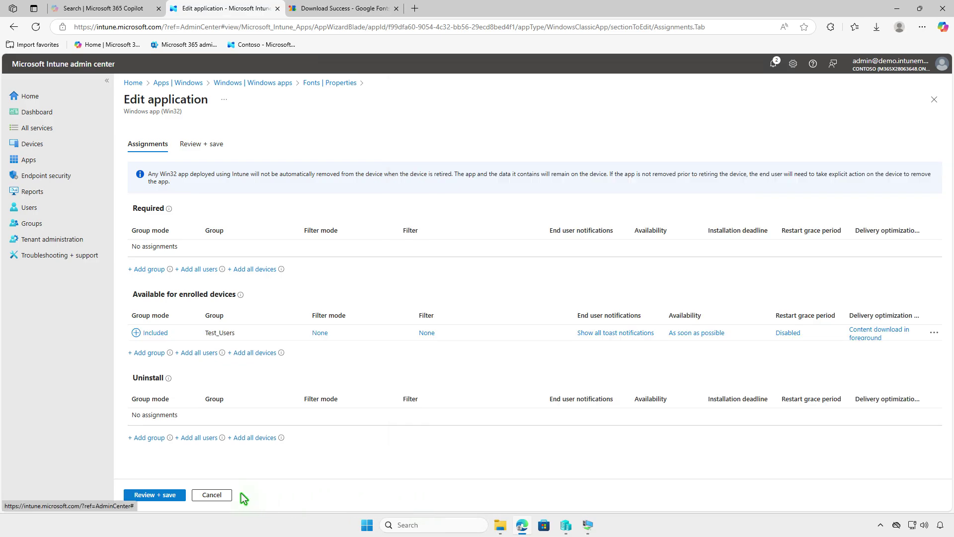
pyautogui.click(158, 496)
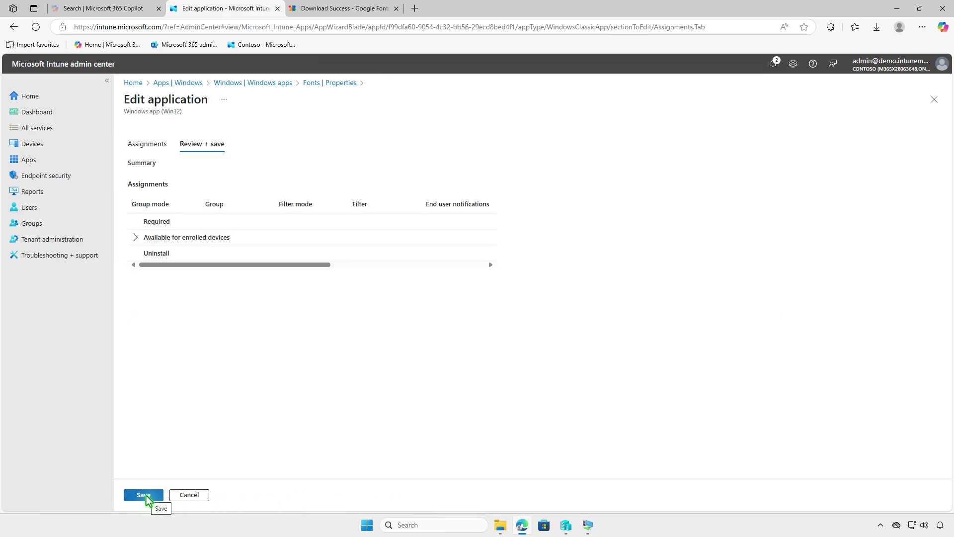
pyautogui.click(147, 496)
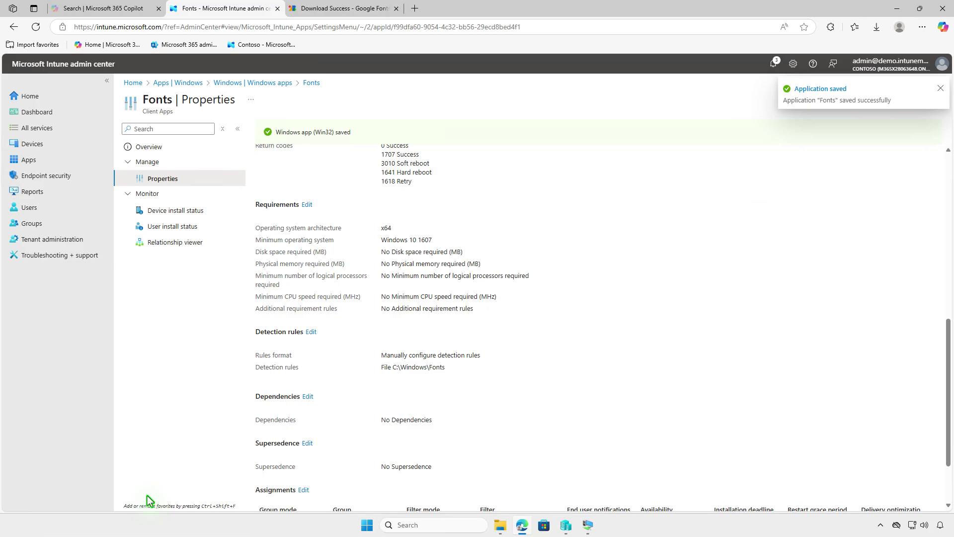
pyautogui.click(895, 13)
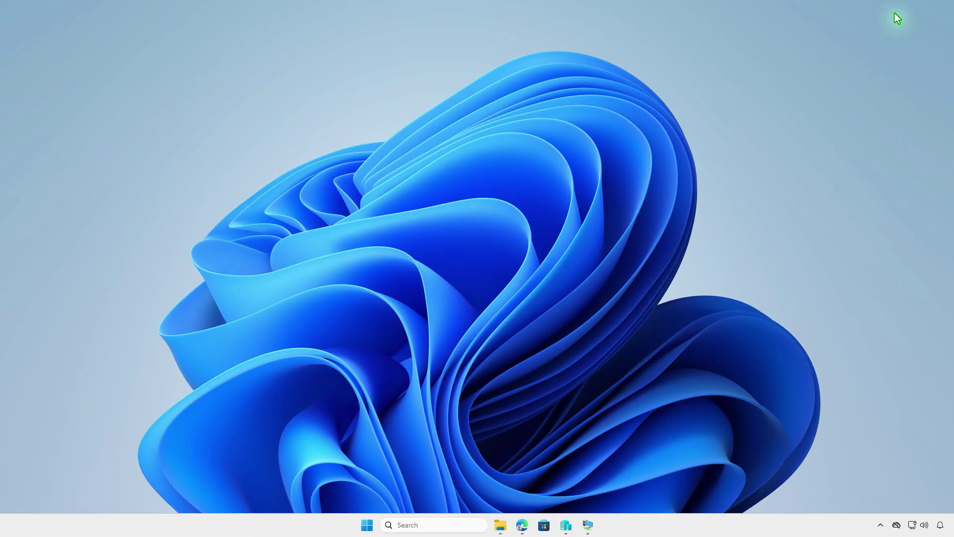
# - Install Fonts from its Recently published apps tile in the VM's Company Portal
pyautogui.click(589, 527)
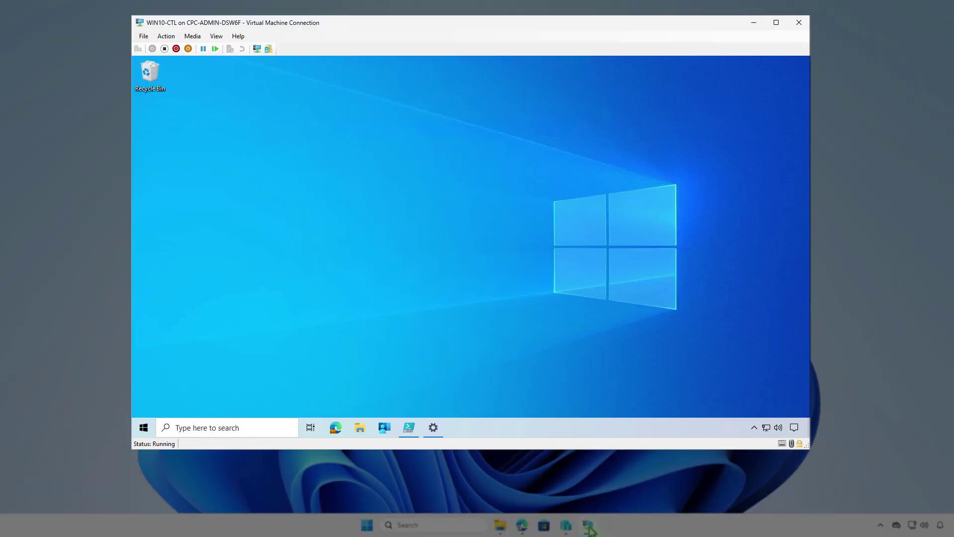
pyautogui.click(385, 428)
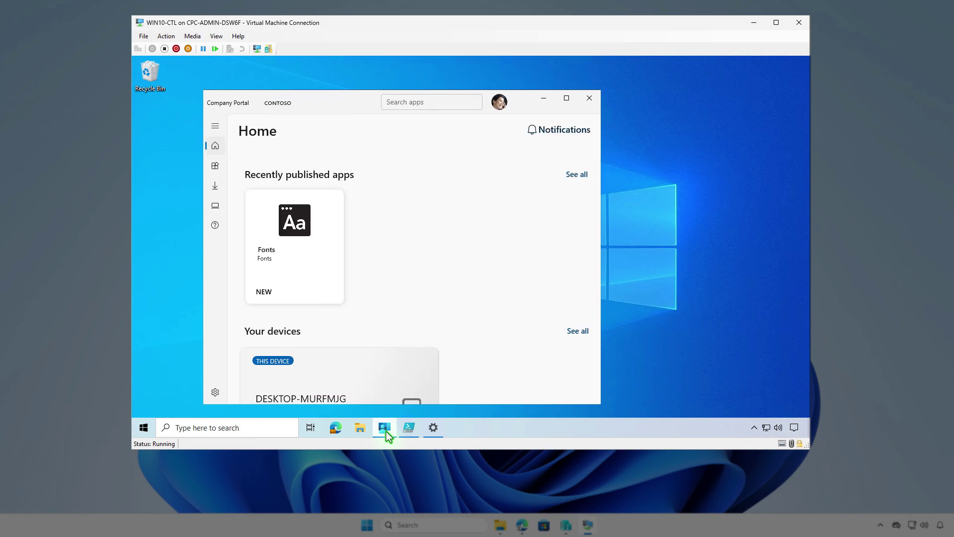
pyautogui.click(273, 263)
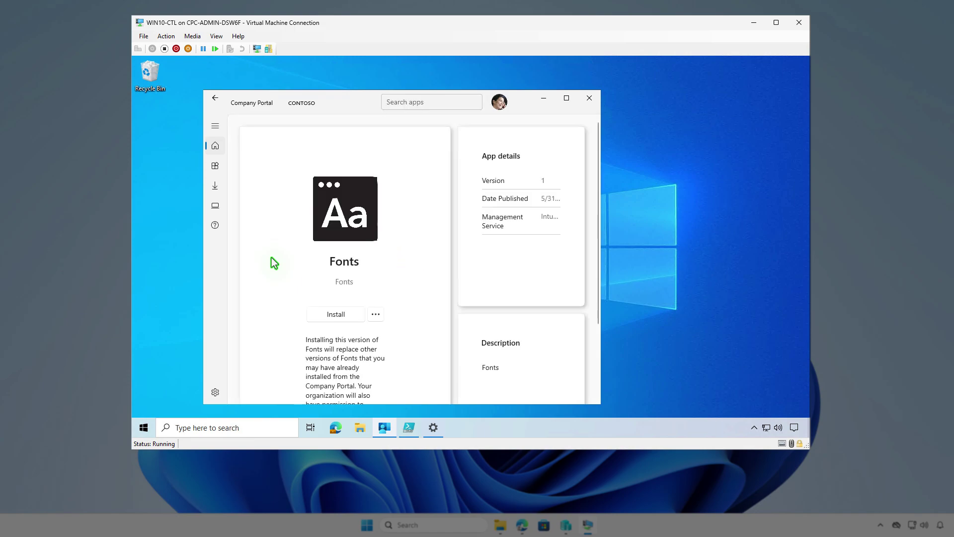
pyautogui.click(347, 317)
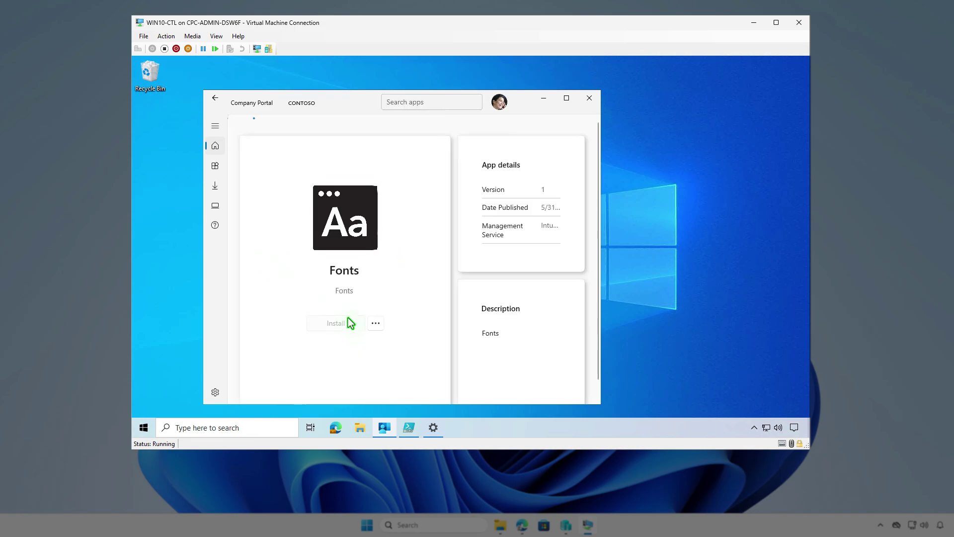